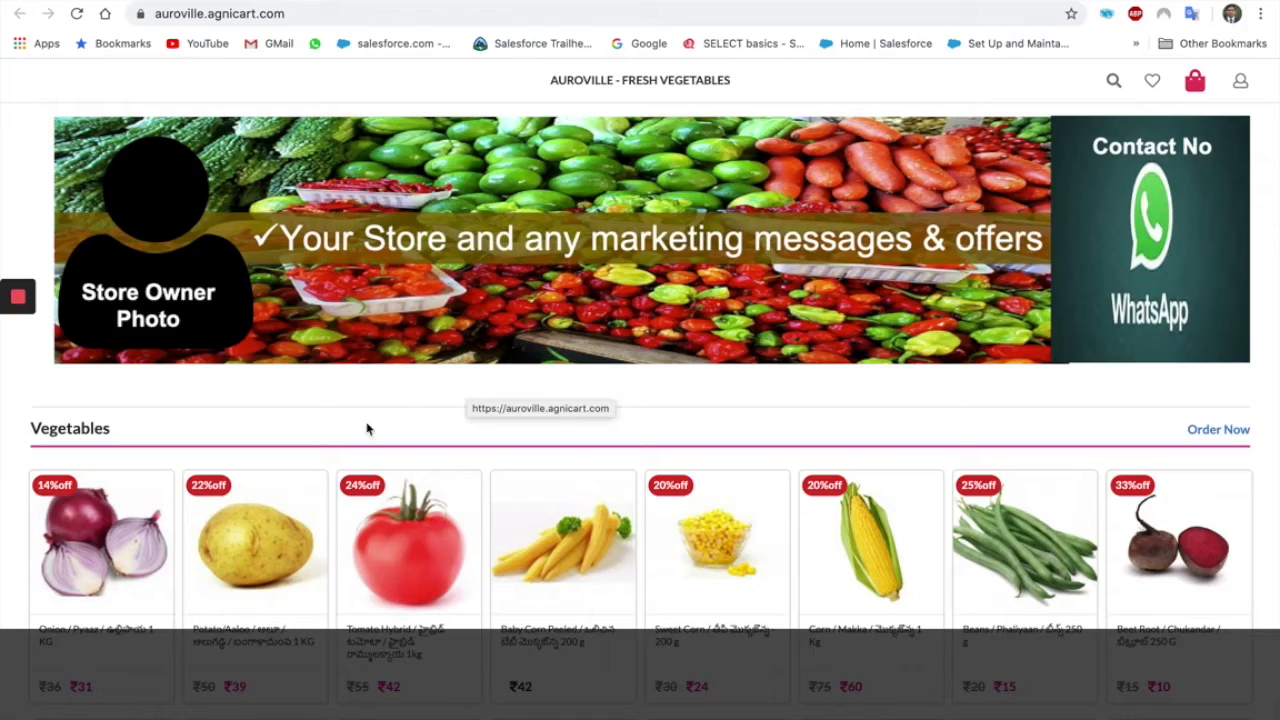
- Review the storefront's Vegetables and Leafy Vegetables product listings
scroll(383, 409, down, 3)
scroll(383, 409, down, 10)
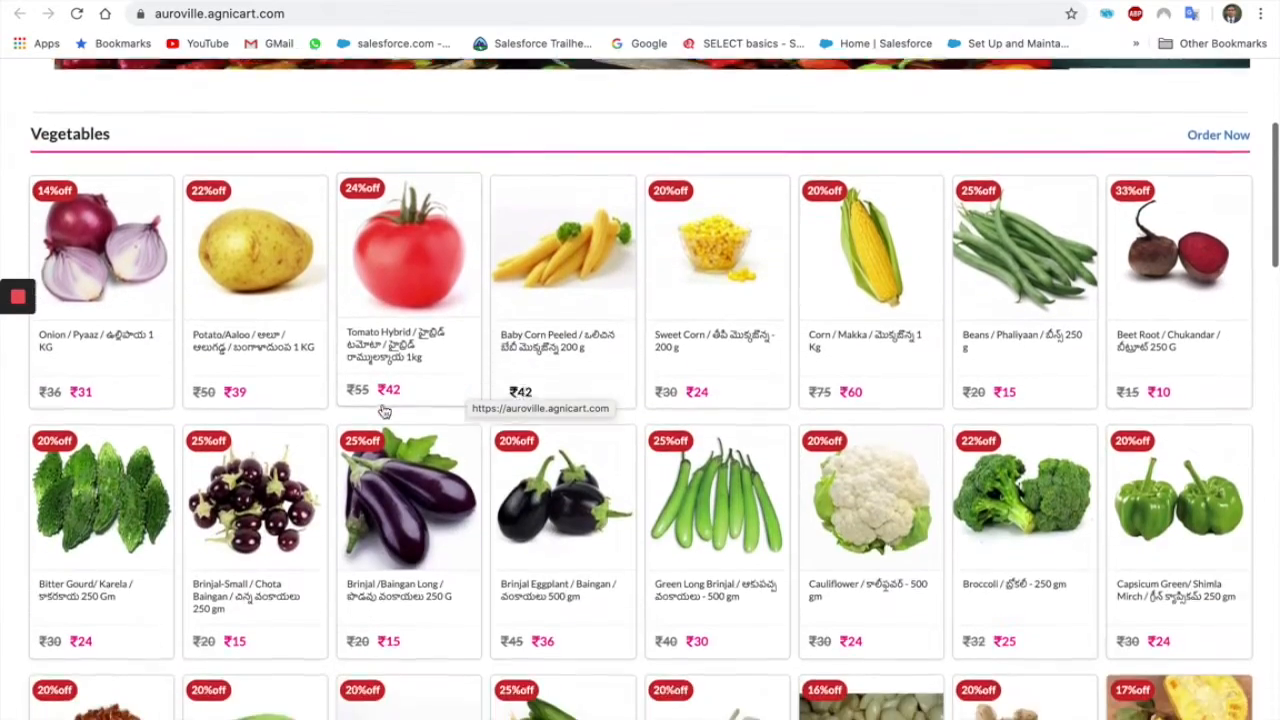
scroll(383, 409, down, 11)
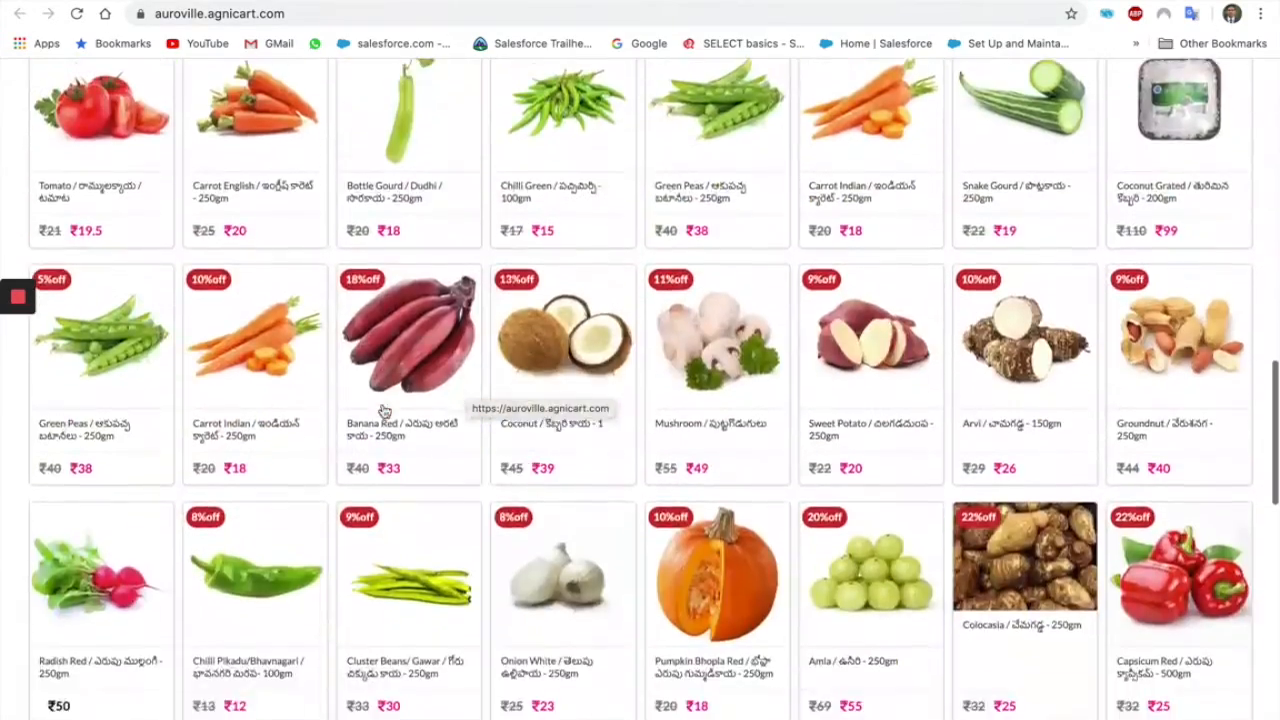
scroll(383, 409, up, 2)
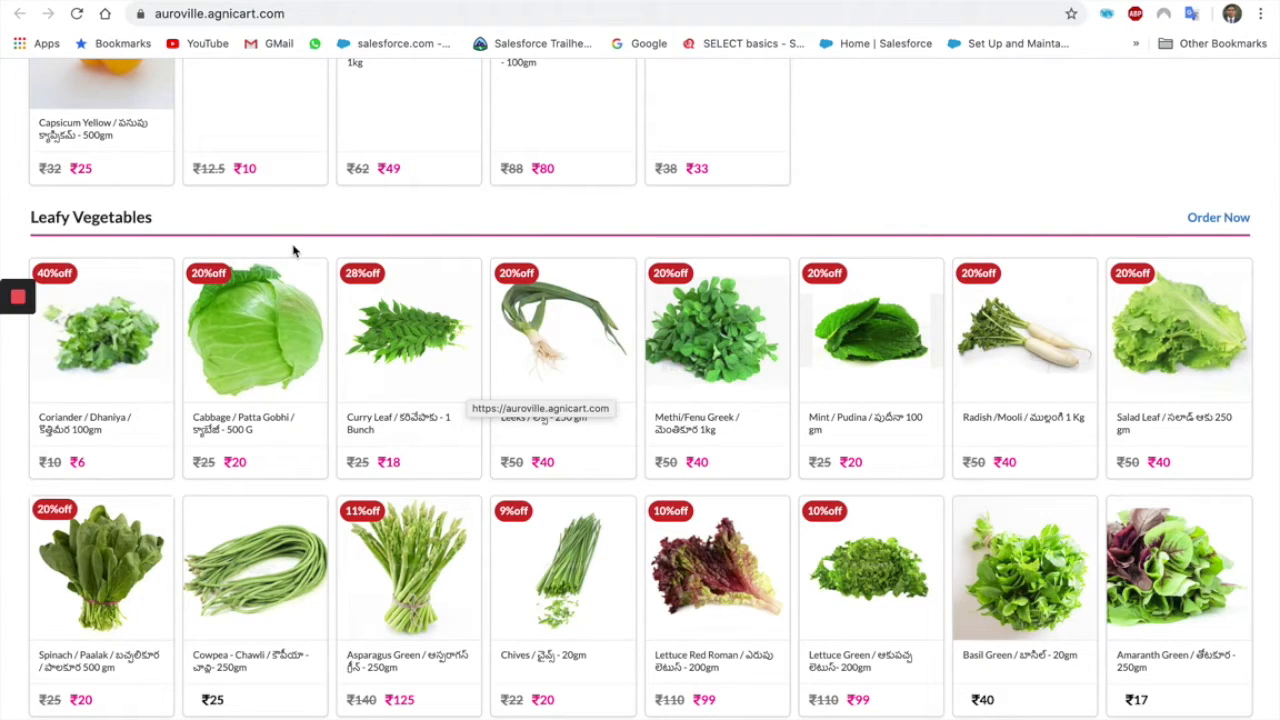
- In the store admin, start a new category named "Organic Vegetables" in the Auroville Fresh Vegetables section
click(142, 2)
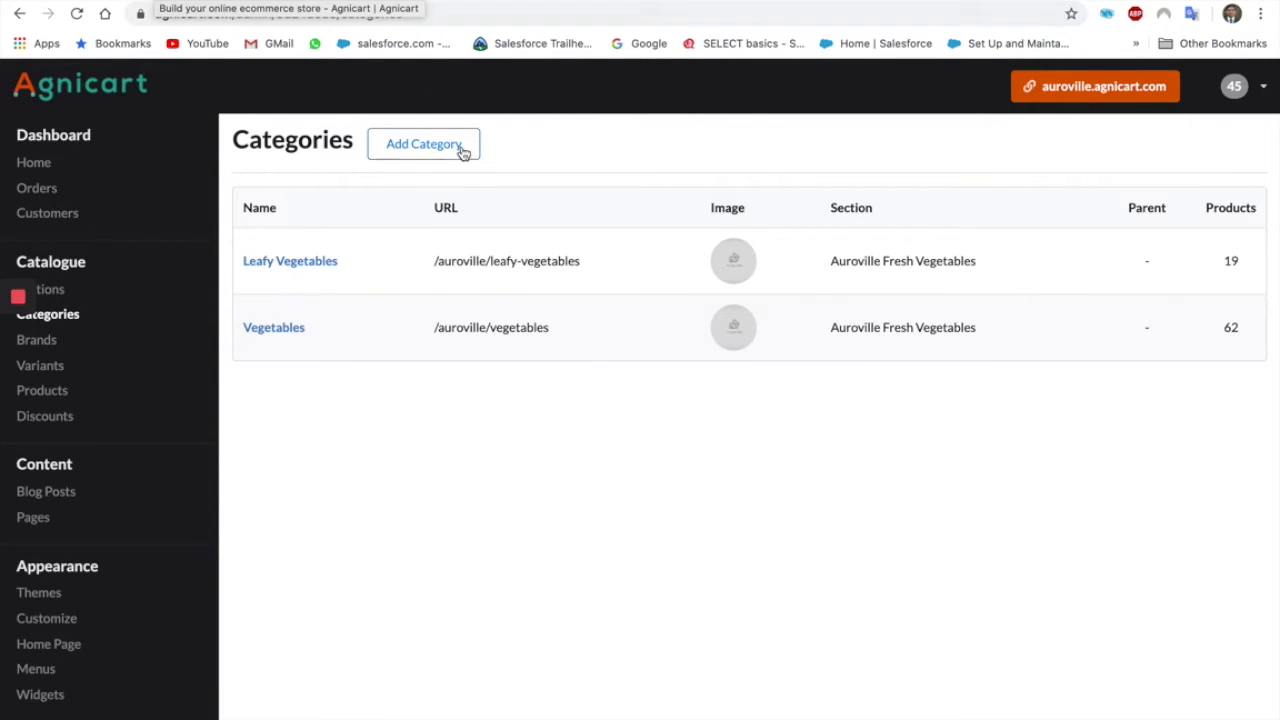
click(411, 153)
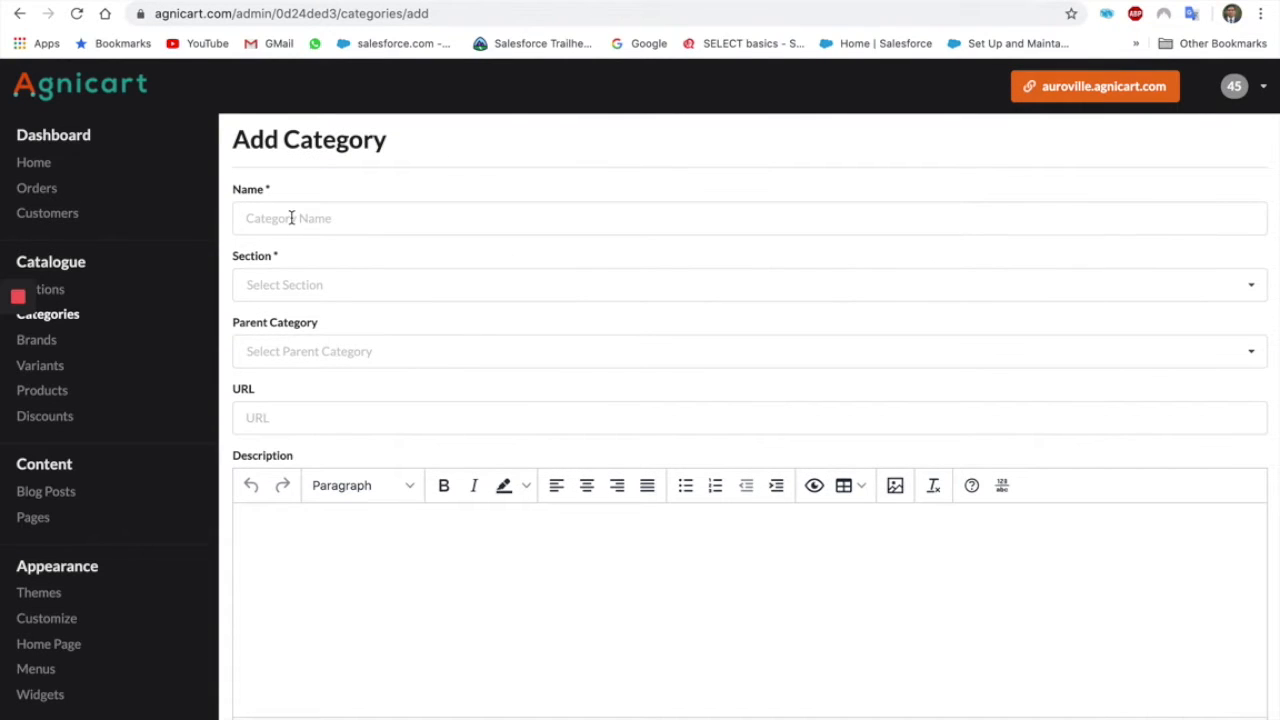
click(291, 218)
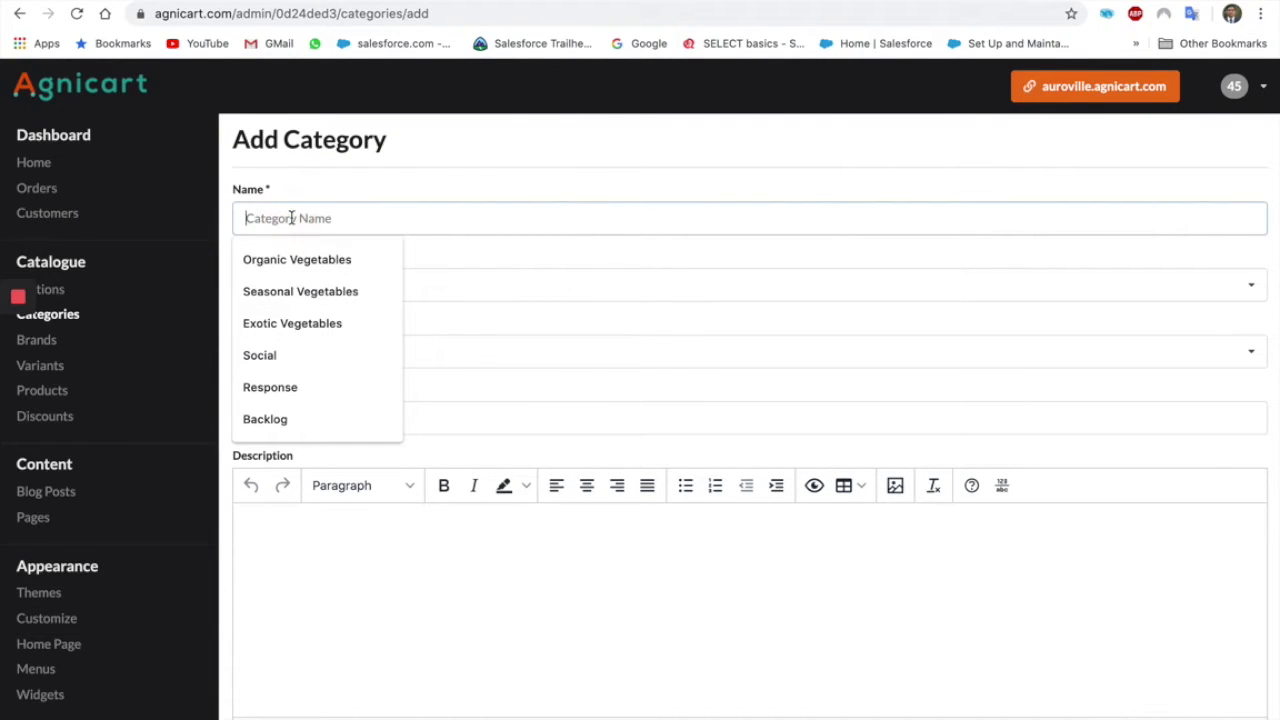
text(Organic Vegetables)
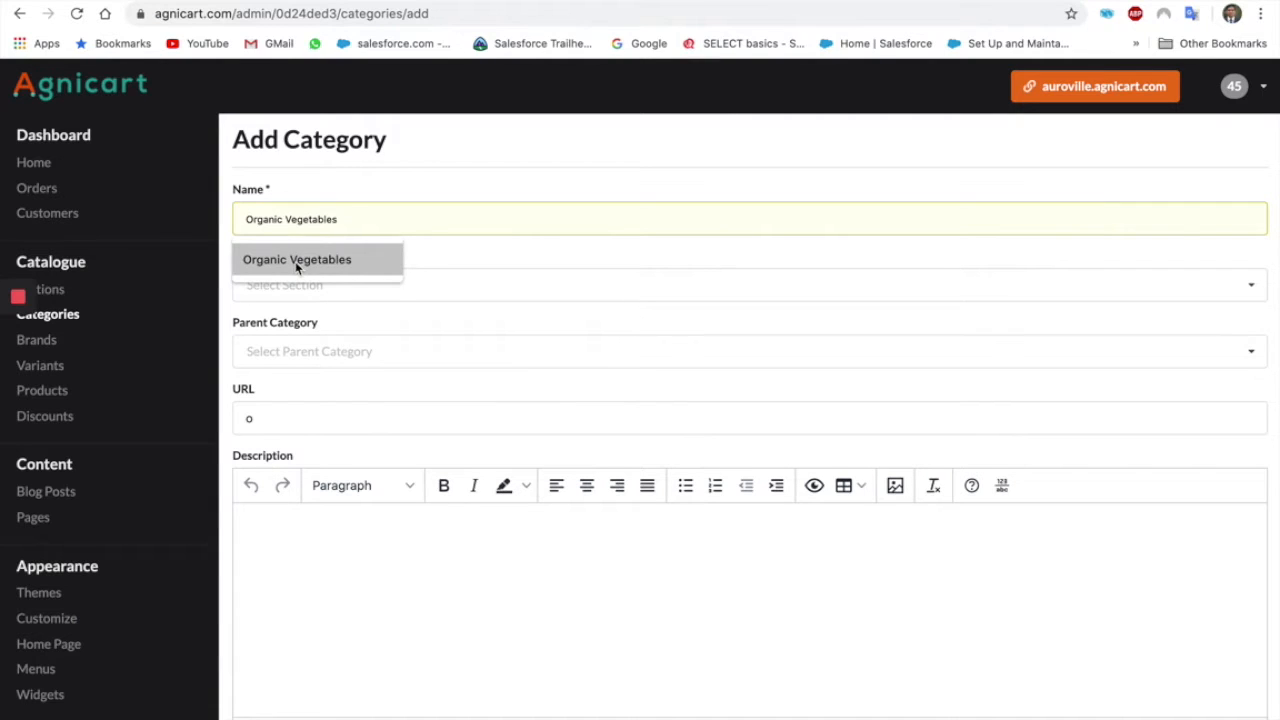
click(295, 261)
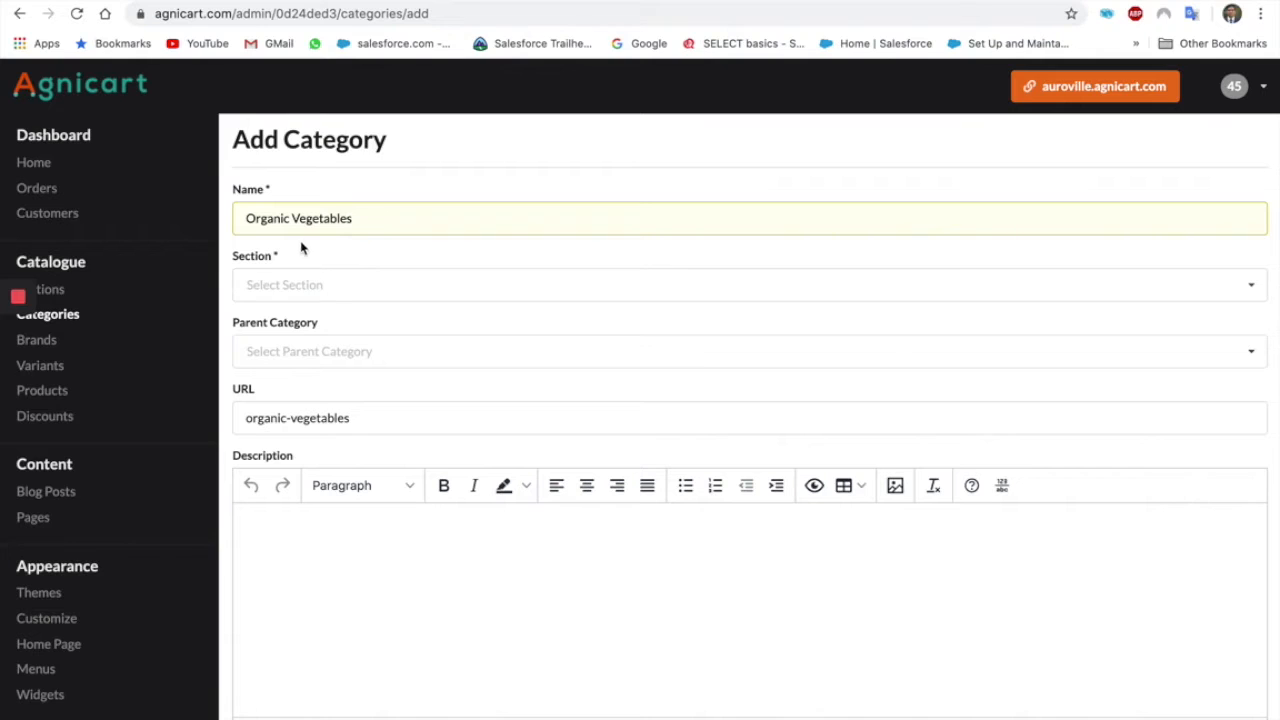
click(304, 287)
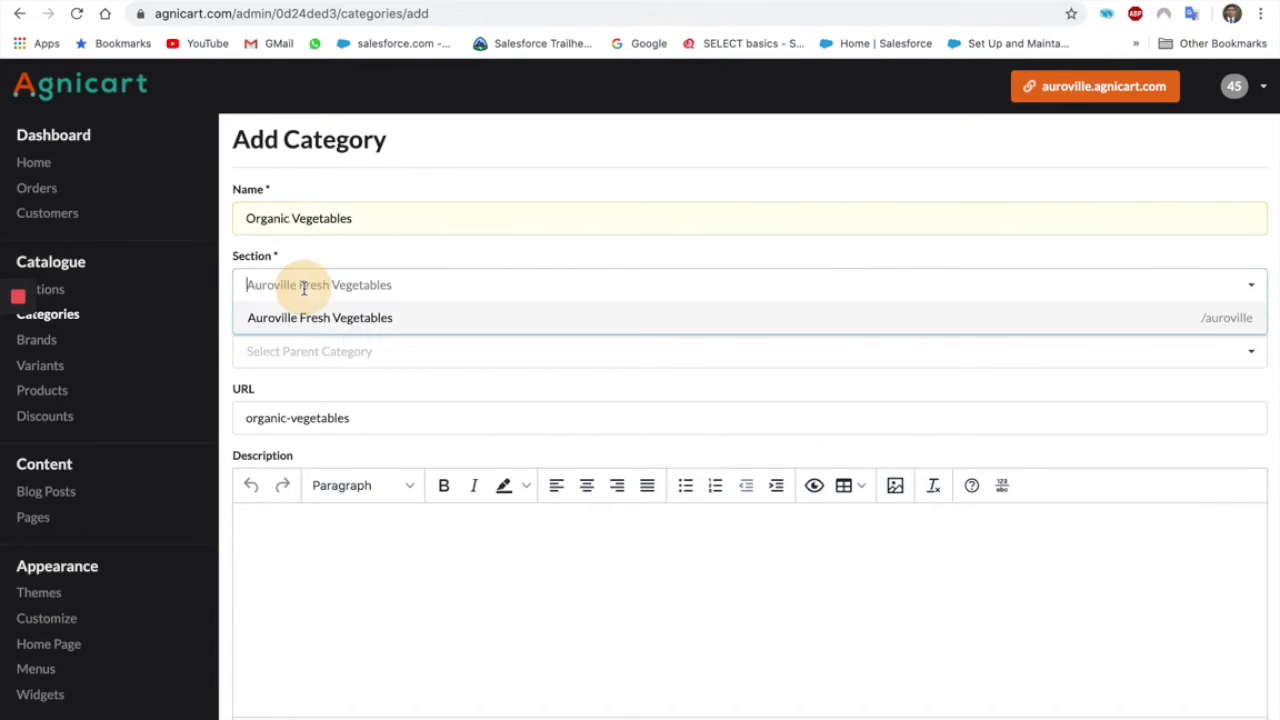
click(326, 318)
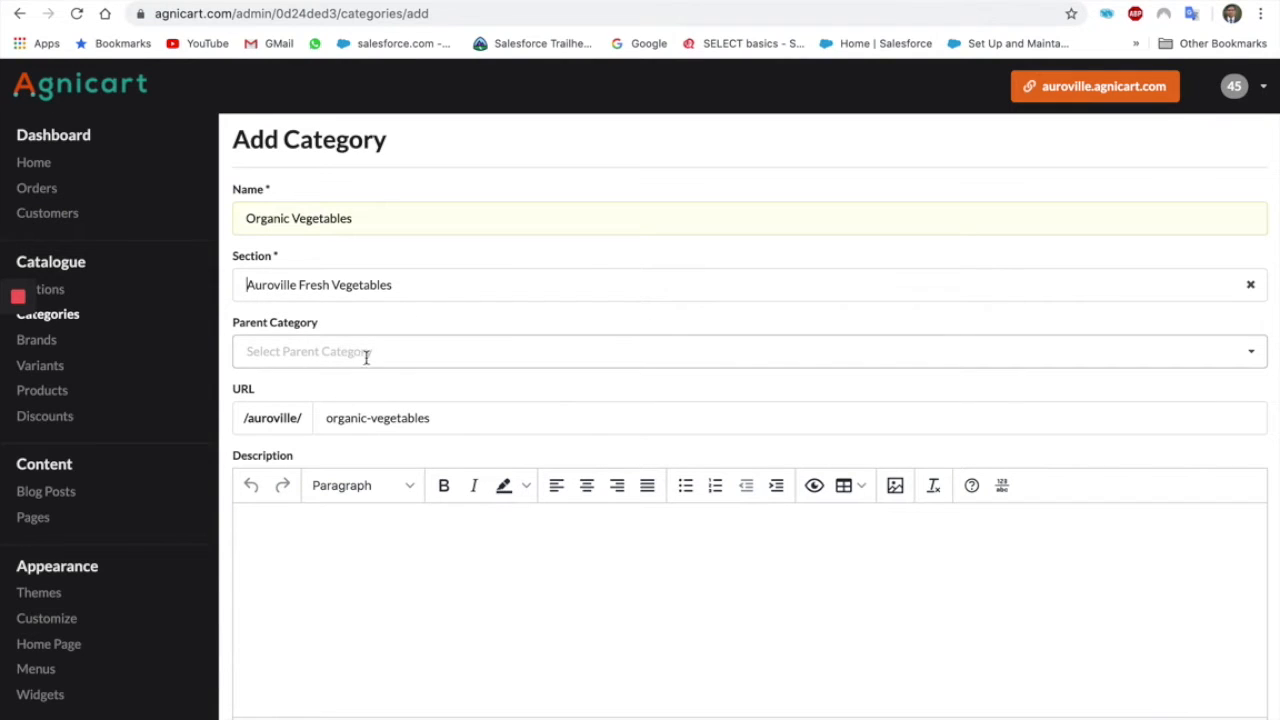
- Enter "Organic Vegetables" as the category's description and save the category
scroll(374, 380, down, 2)
click(324, 336)
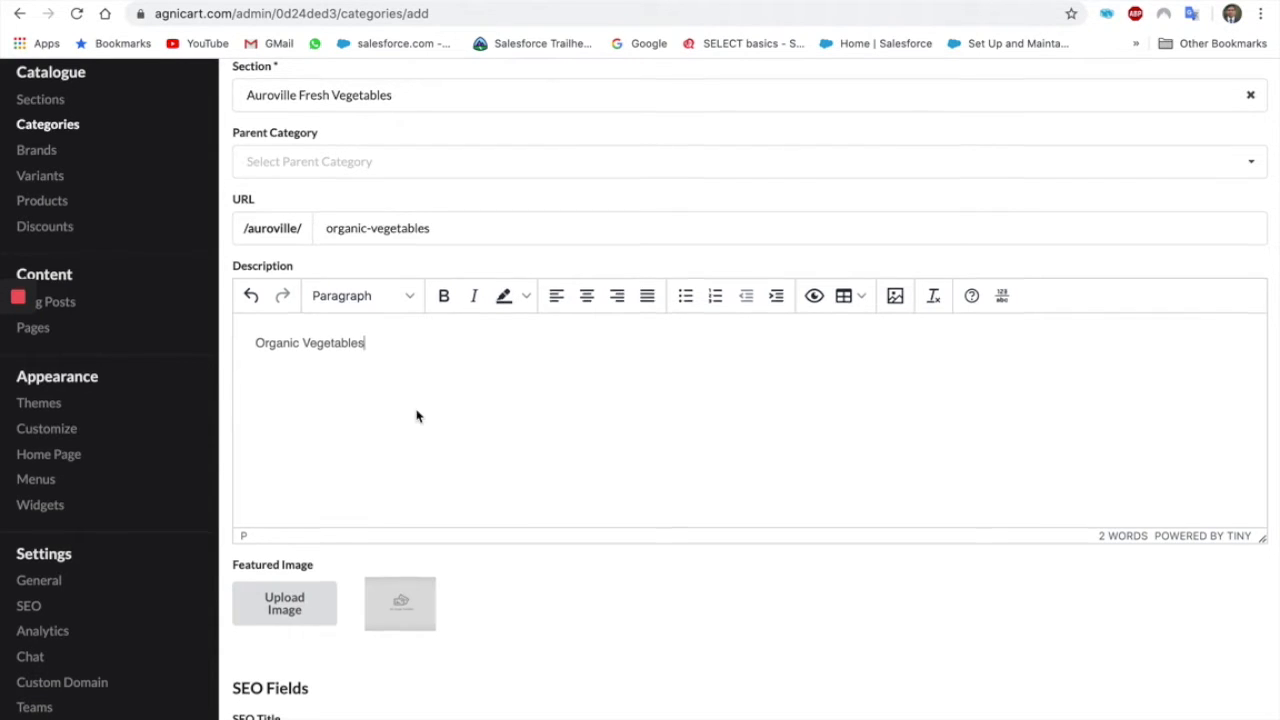
scroll(417, 417, down, 3)
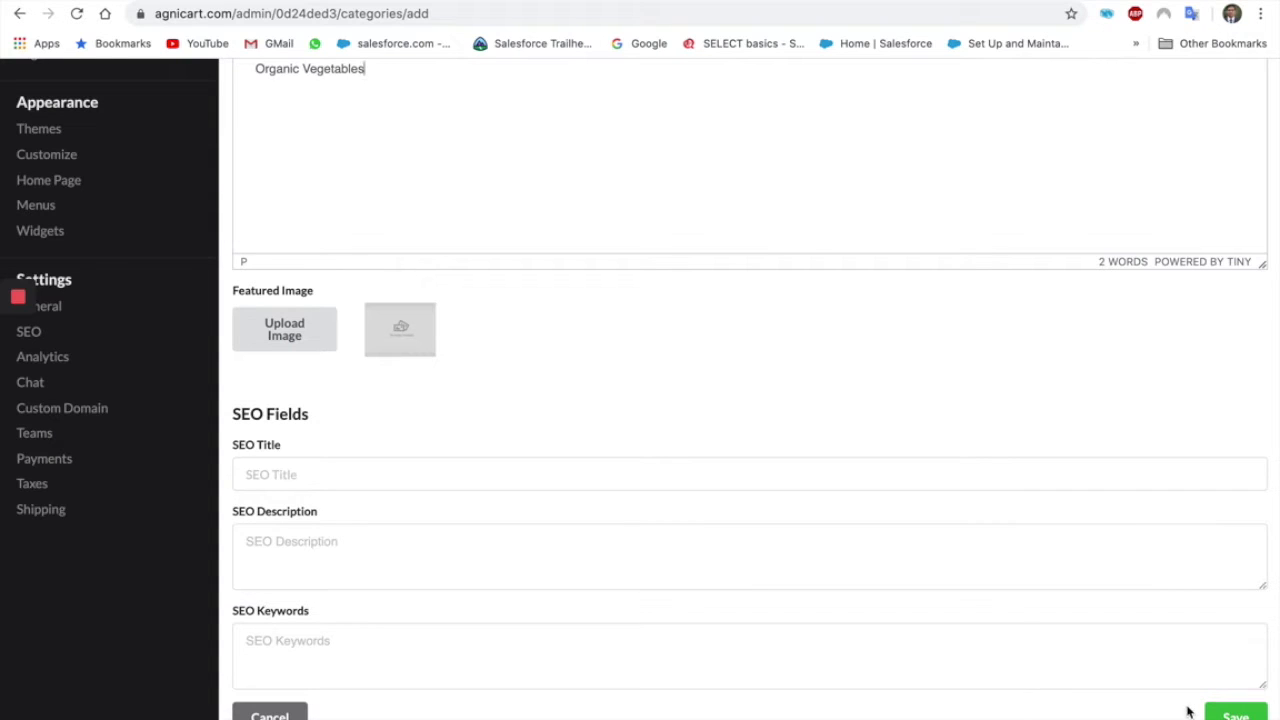
click(1234, 714)
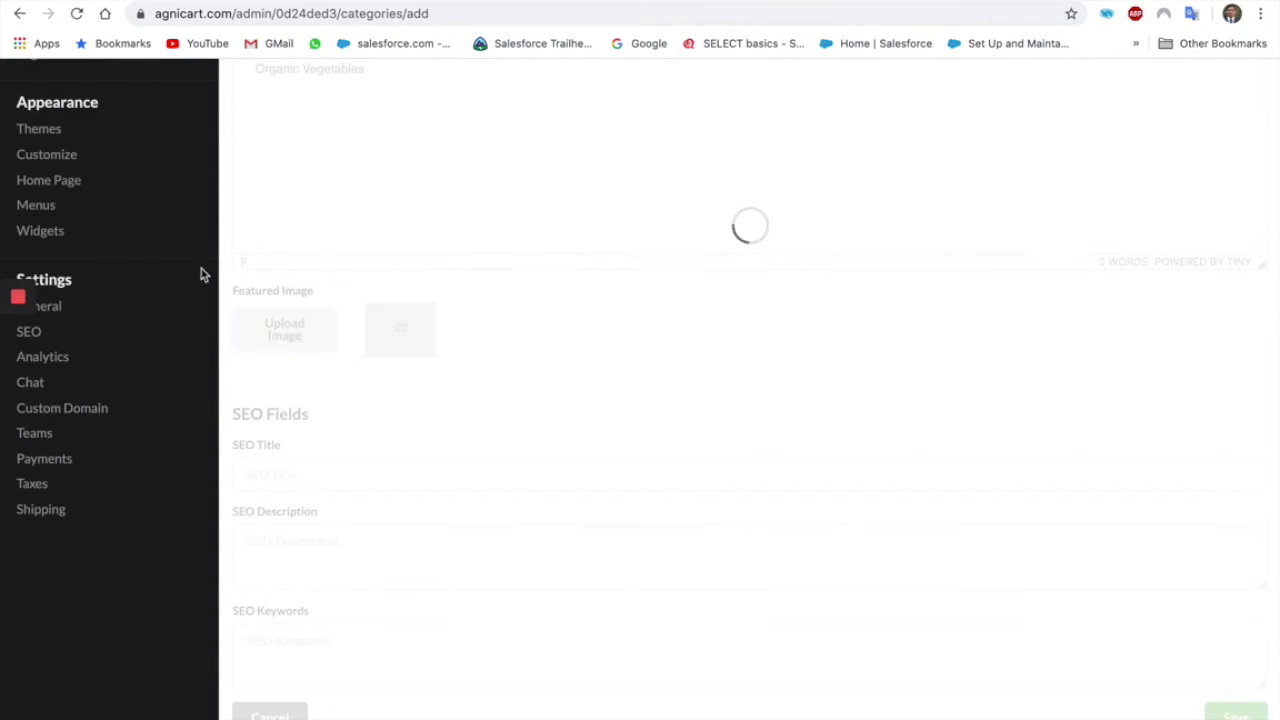
- Return to the category list to check the Organic Vegetables entry
scroll(121, 327, up, 6)
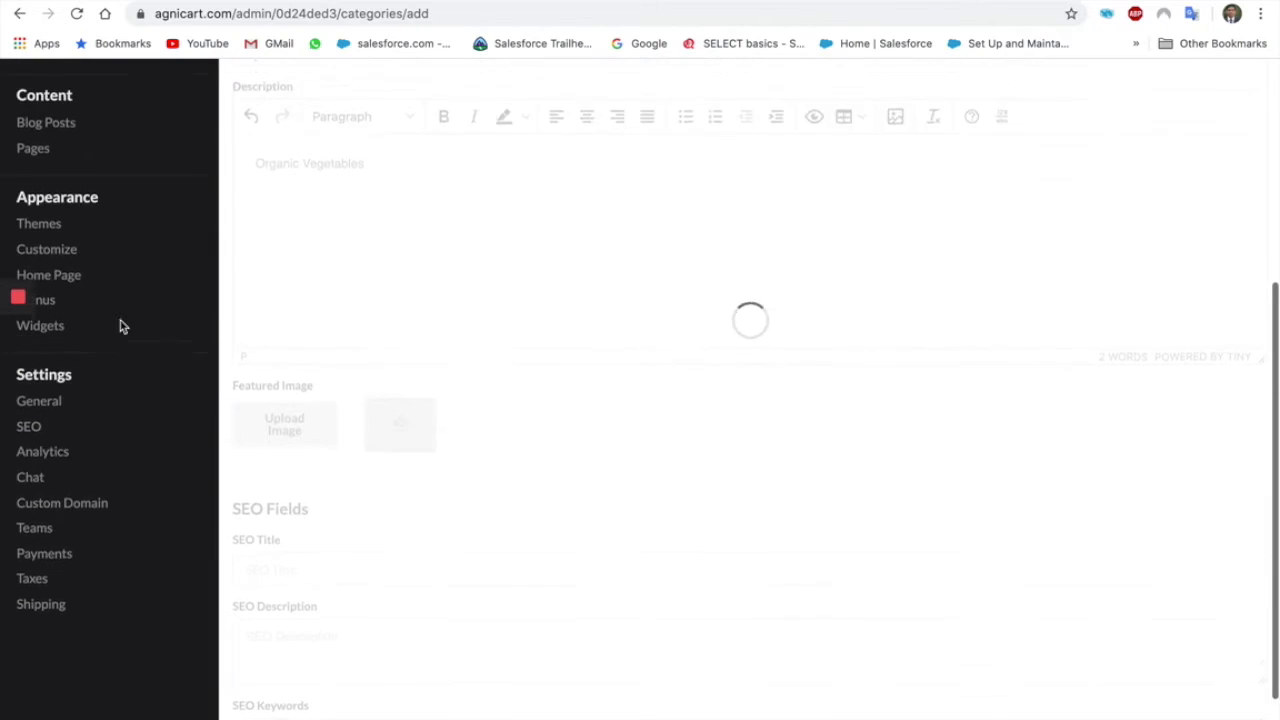
scroll(117, 326, down, 1)
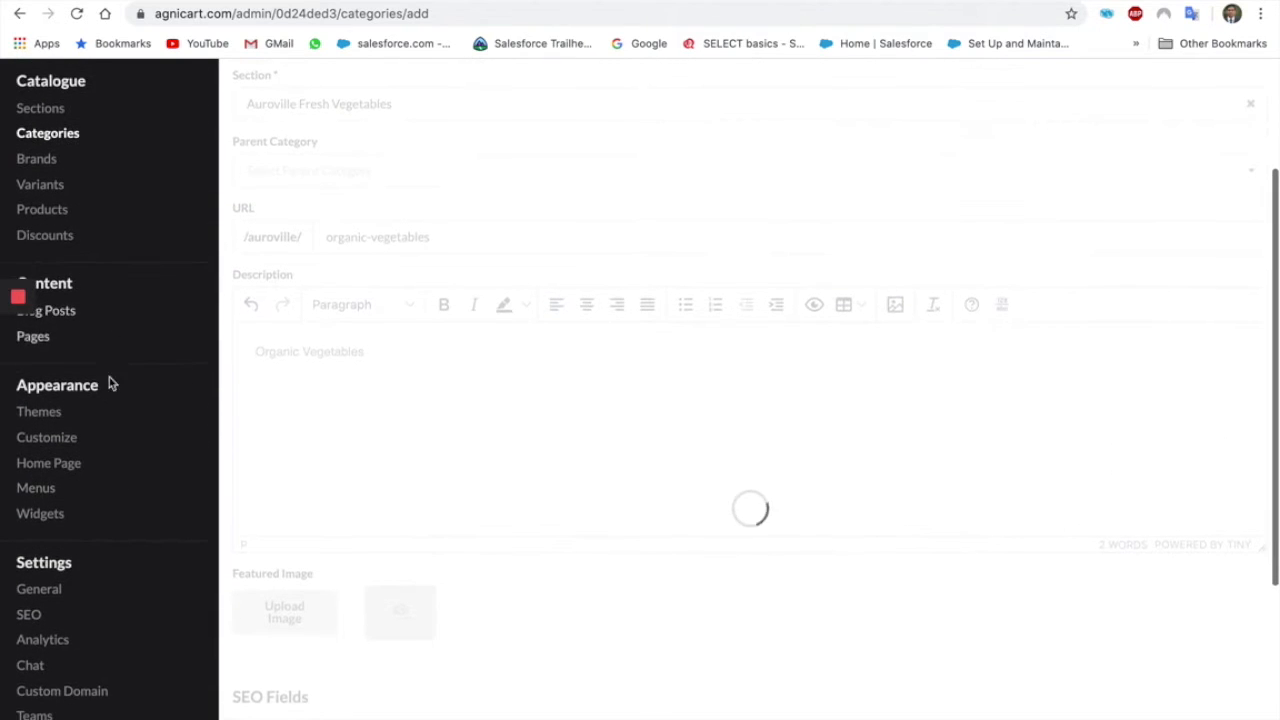
scroll(158, 201, up, 3)
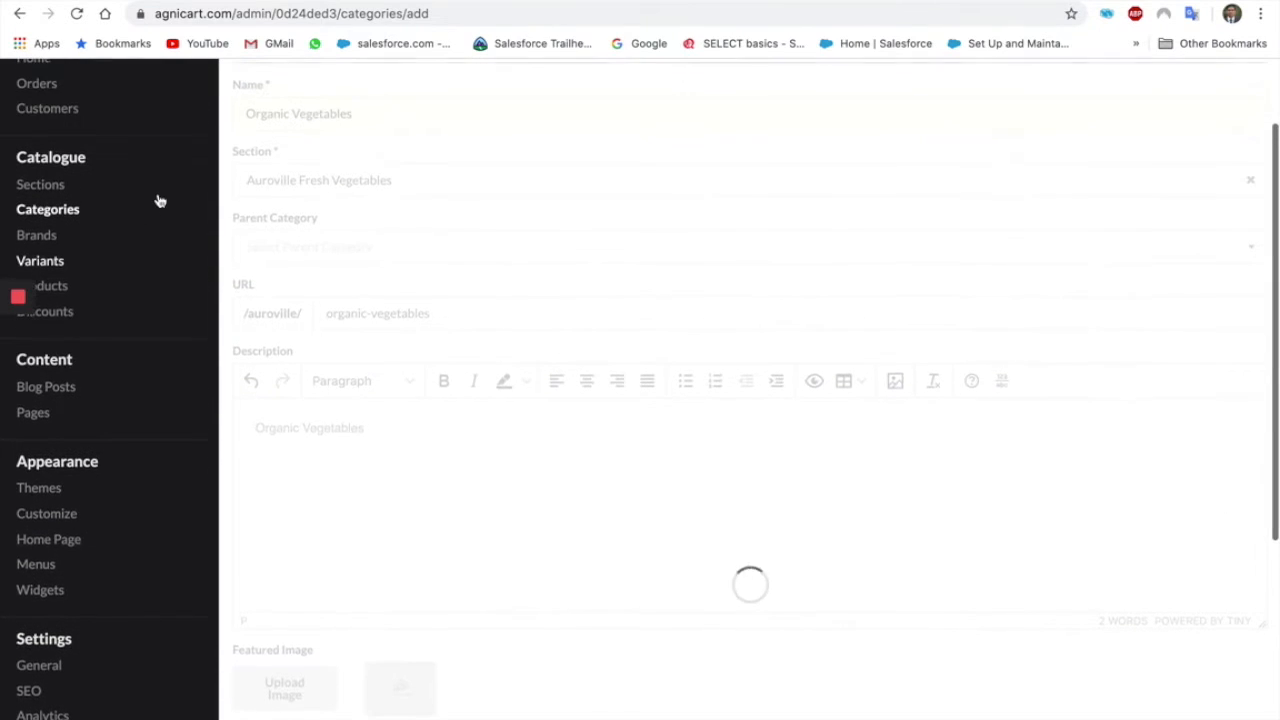
click(46, 209)
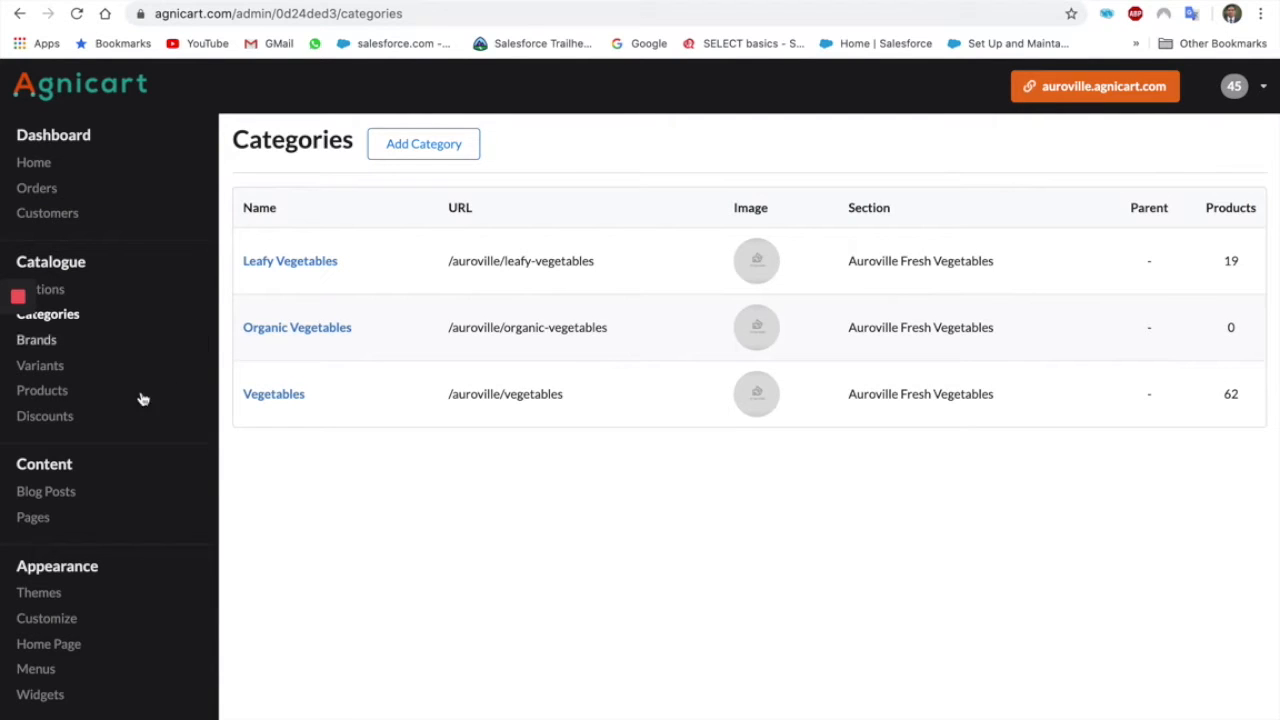
- Start a new product group widget named "Organic Vegetables" with the title "Organic Vegetable"
scroll(138, 414, down, 2)
scroll(139, 414, down, 1)
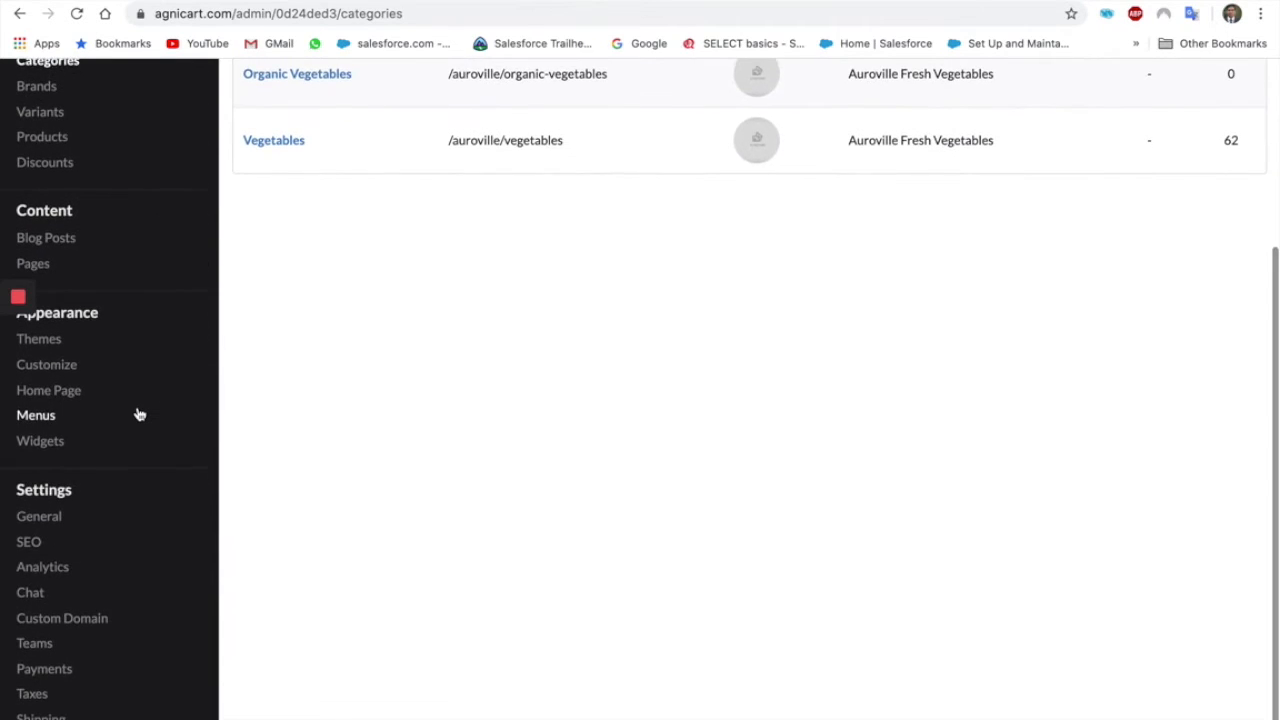
click(42, 443)
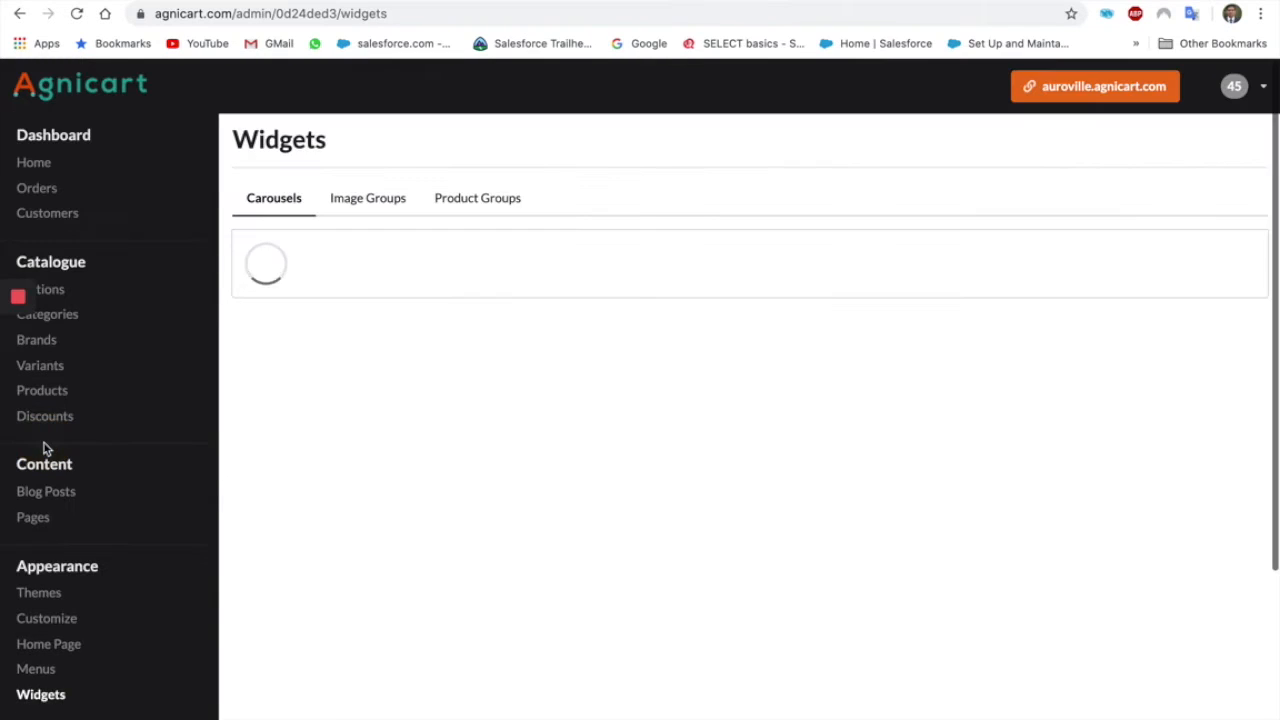
click(496, 205)
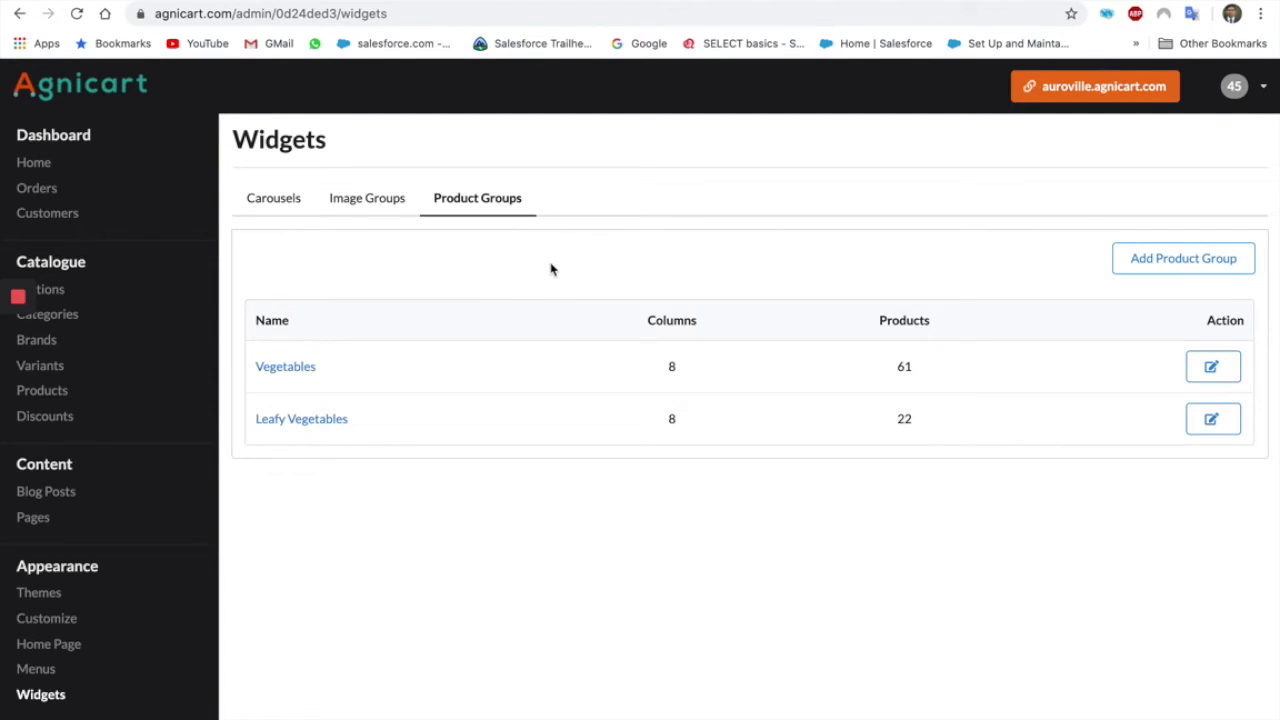
click(1144, 262)
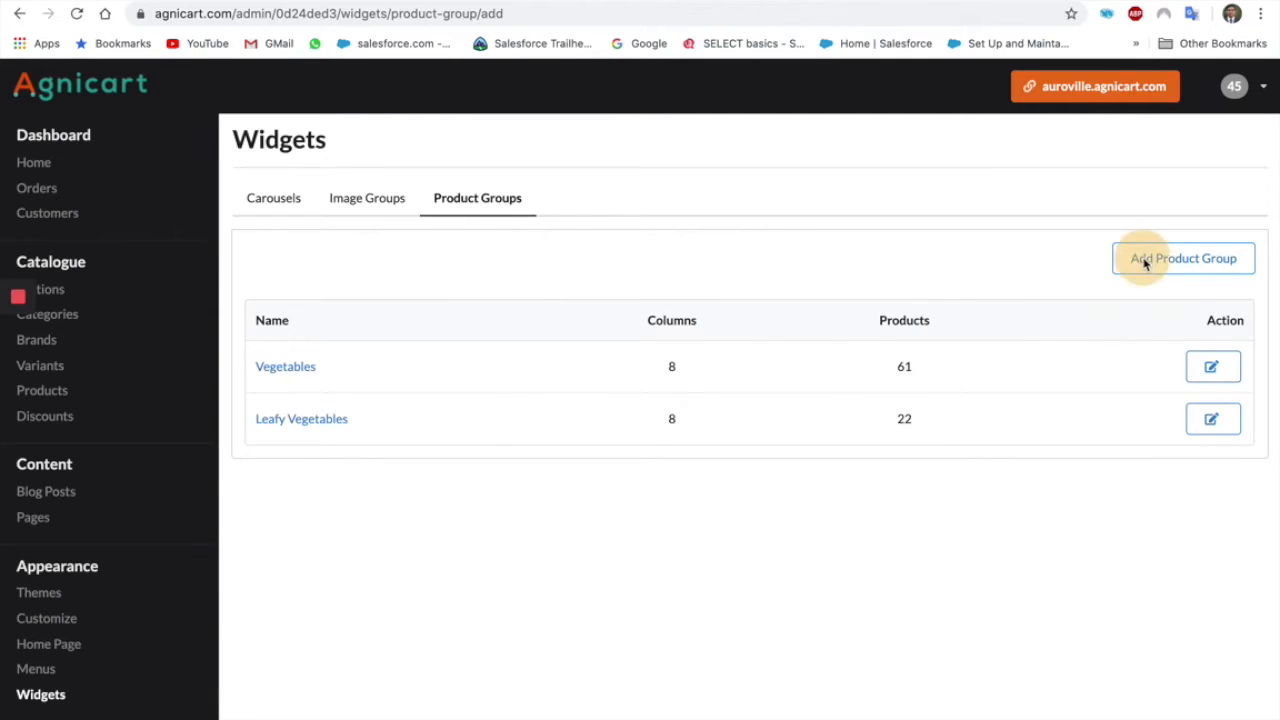
click(537, 241)
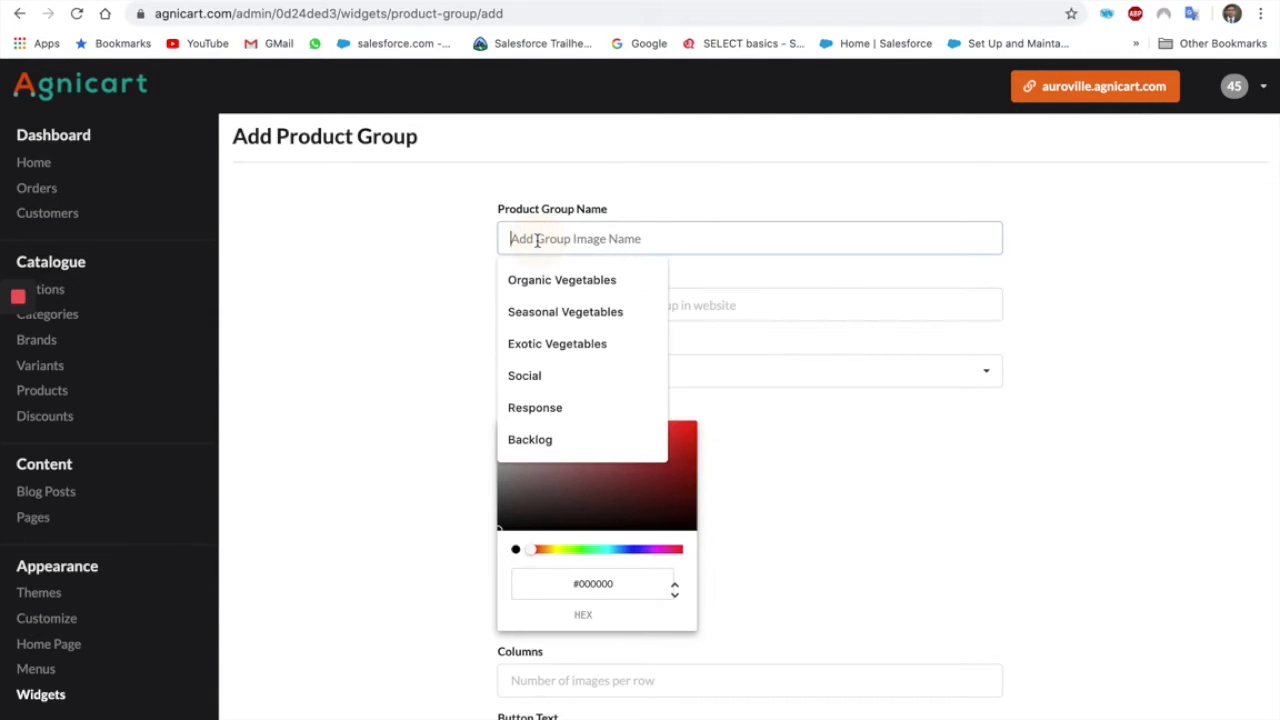
click(562, 280)
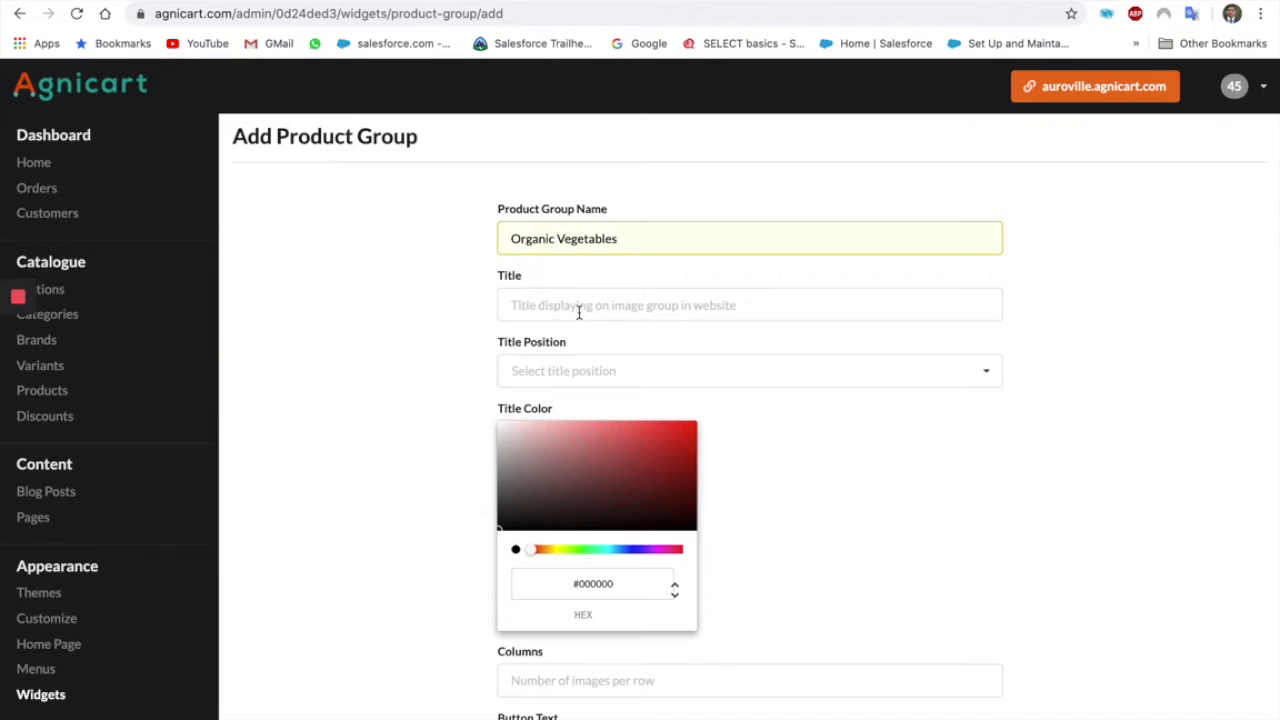
click(578, 305)
text(Organic Vegetable)
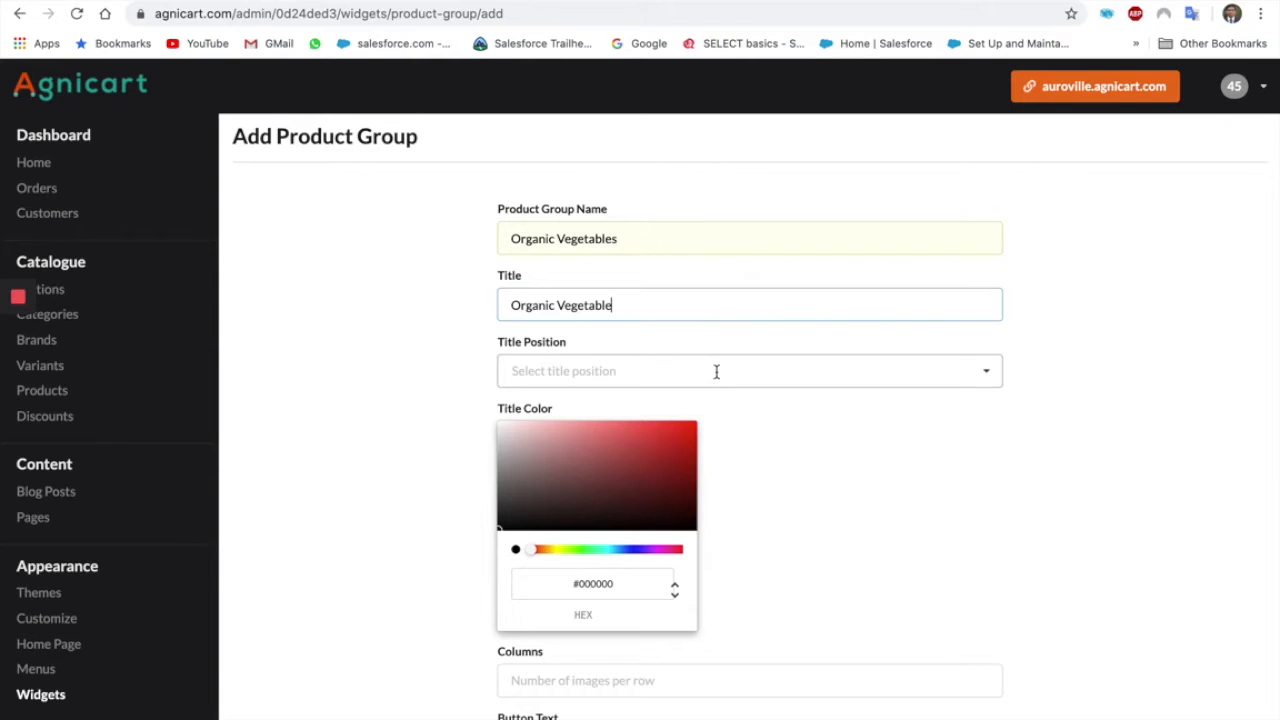
- Set the product group's title position to Center and its number of columns to 8
click(714, 370)
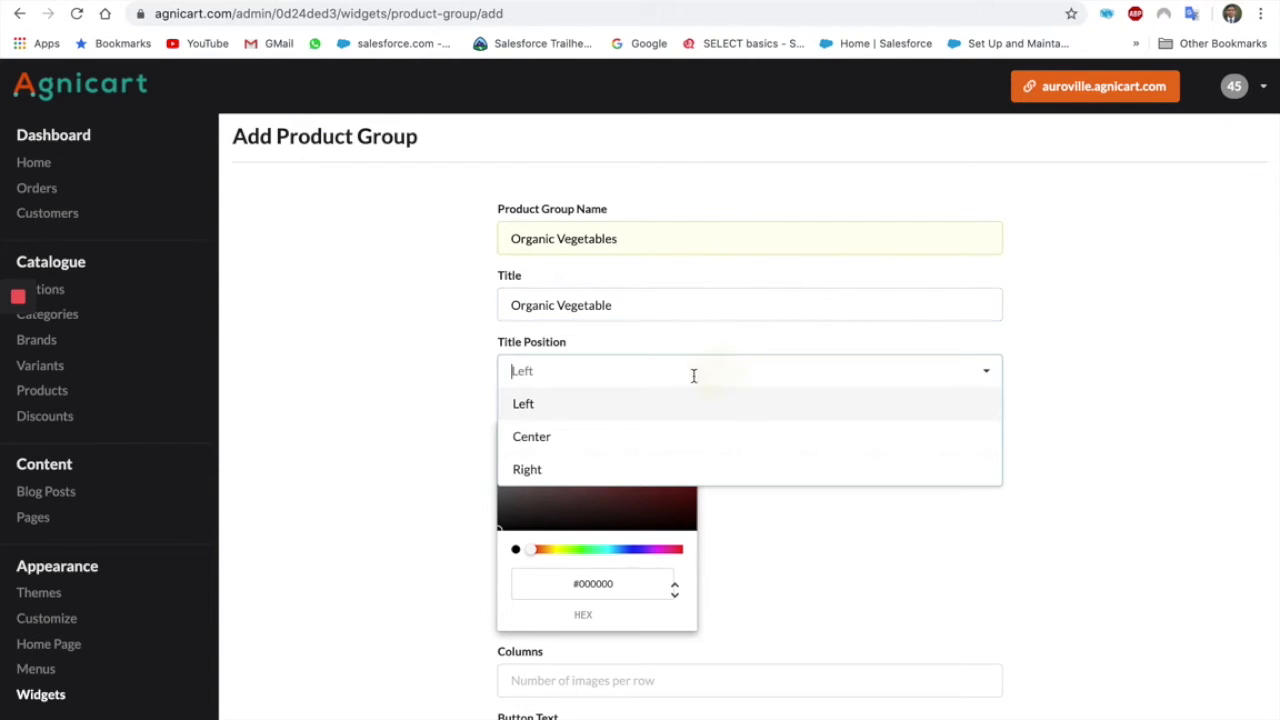
click(560, 435)
scroll(846, 460, down, 5)
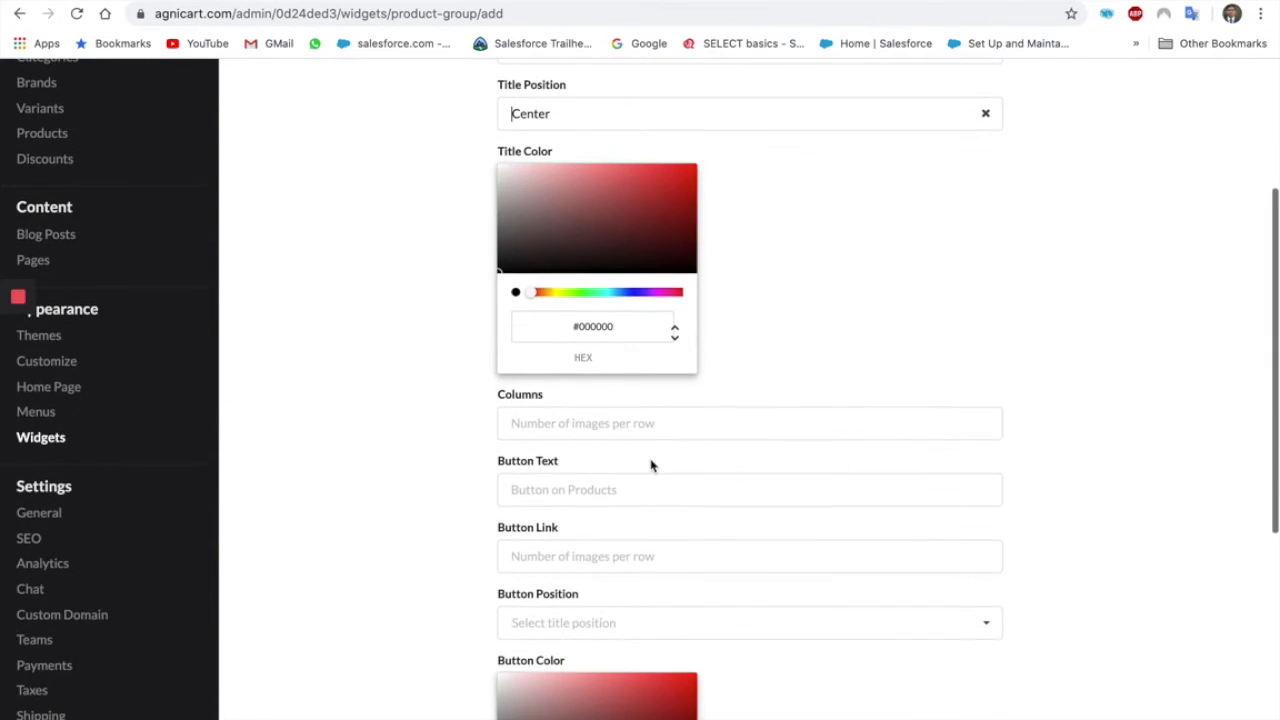
click(598, 423)
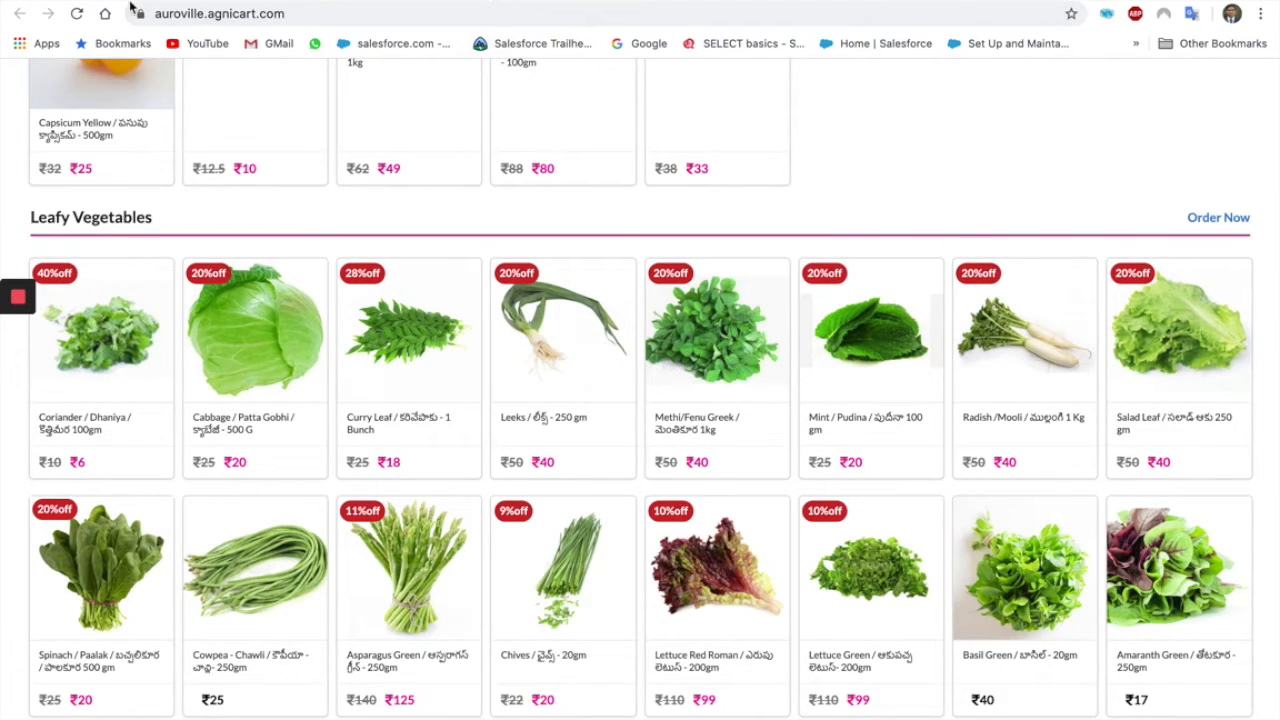
click(122, 1)
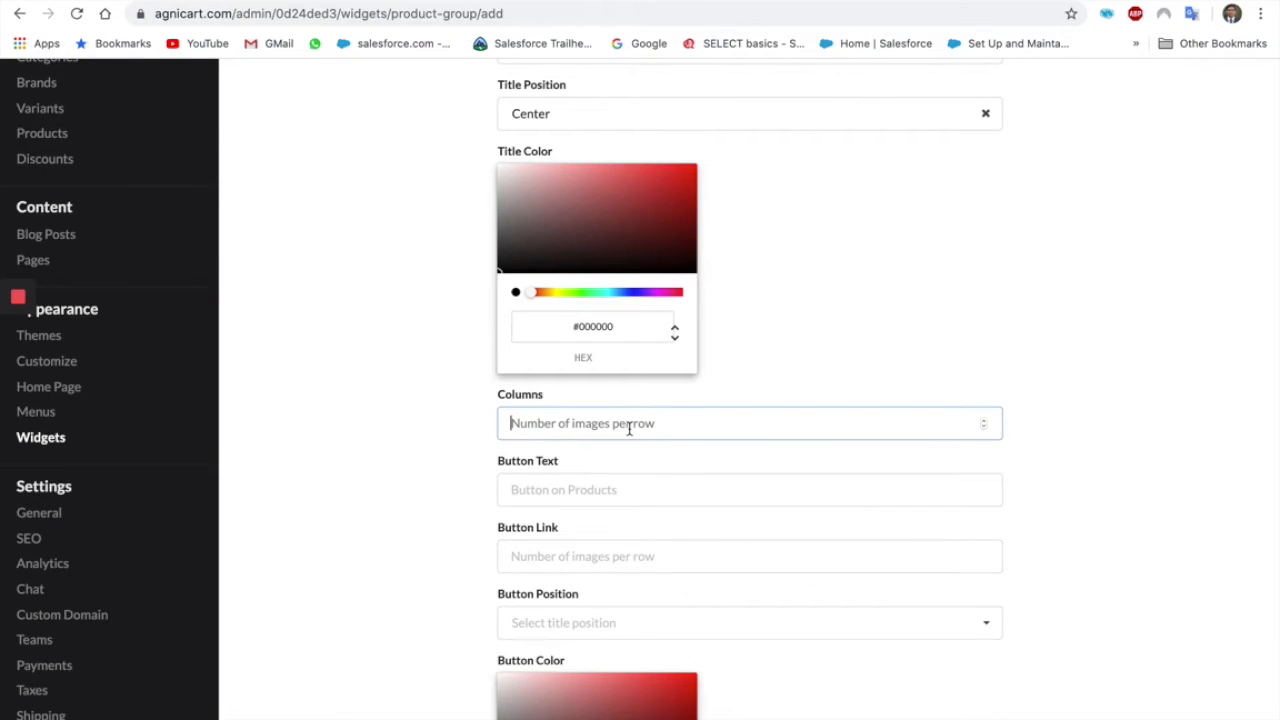
text(8)
- Give the product group's button the text "Order Now" and the link "/"
click(592, 491)
text(Order Now)
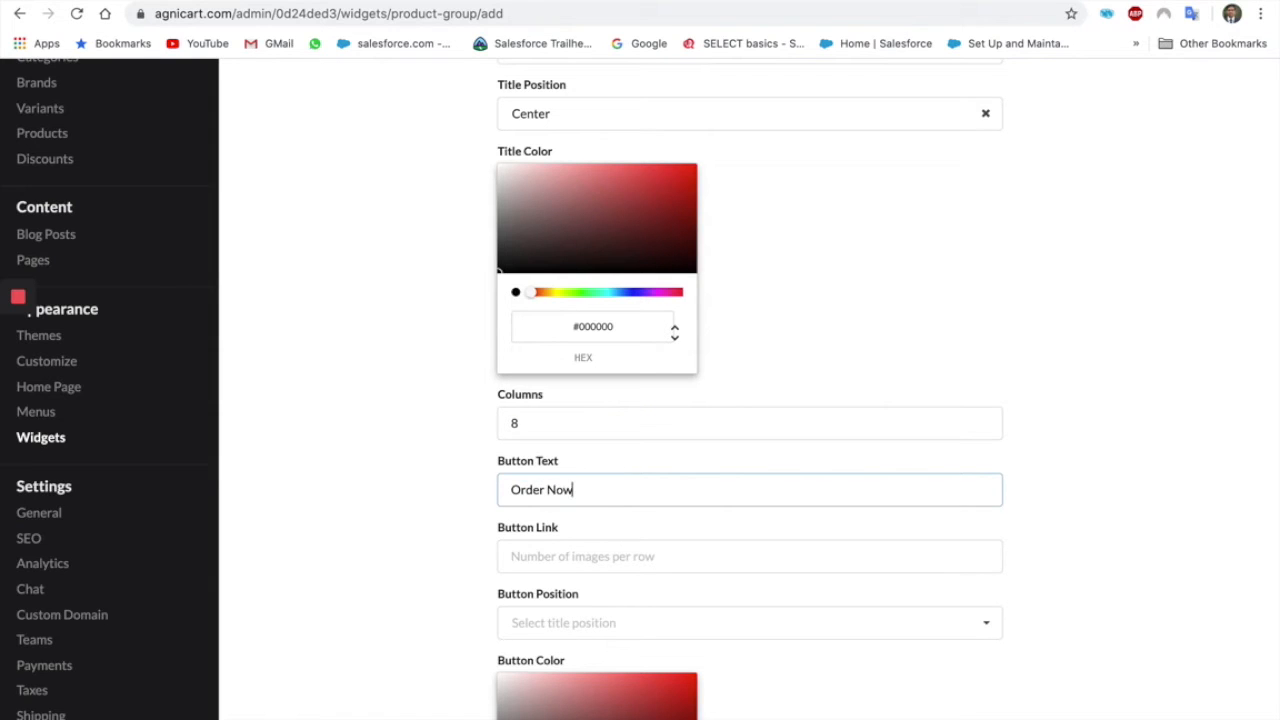
click(554, 556)
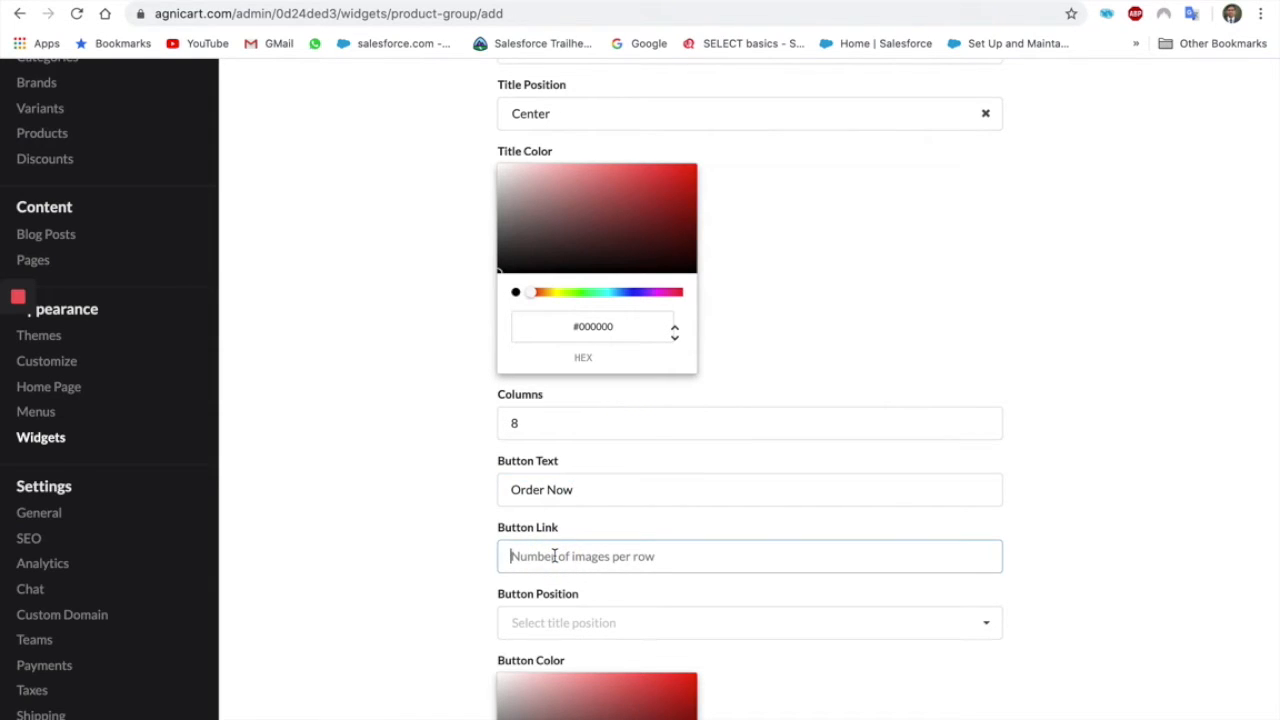
text(/)
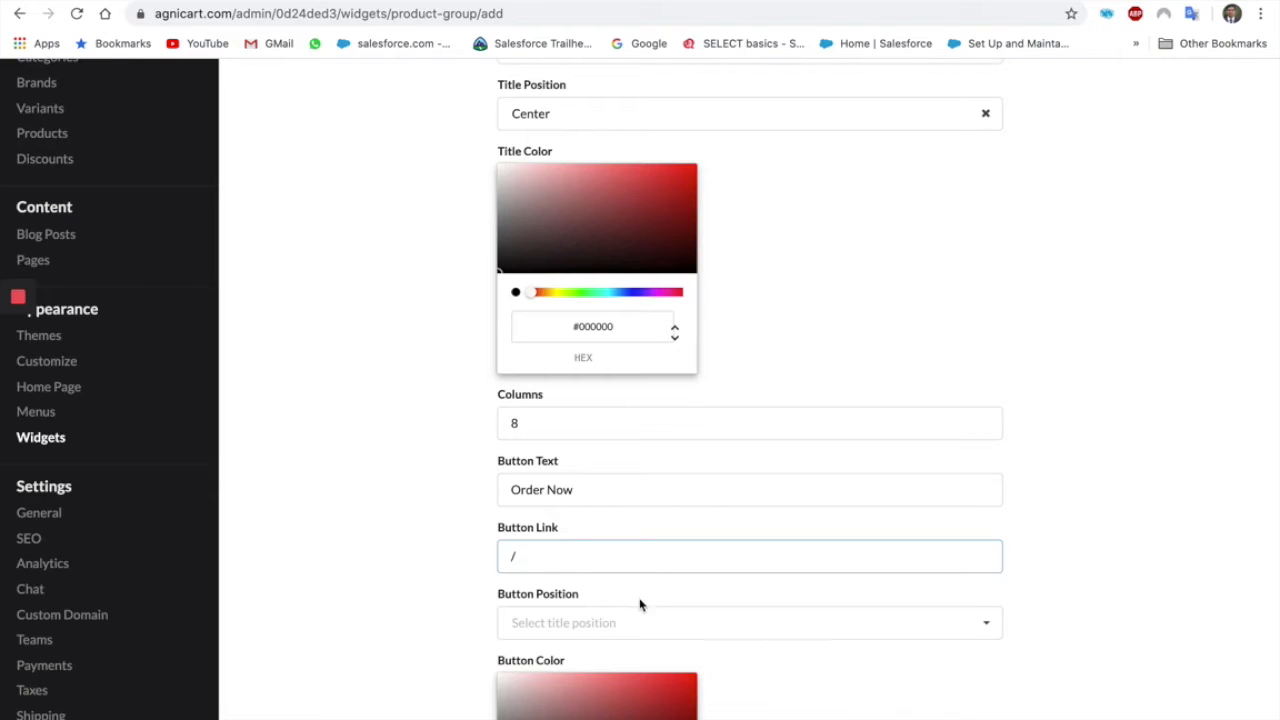
- Set the button position to Top and submit the Organic Vegetables product group
scroll(651, 603, down, 3)
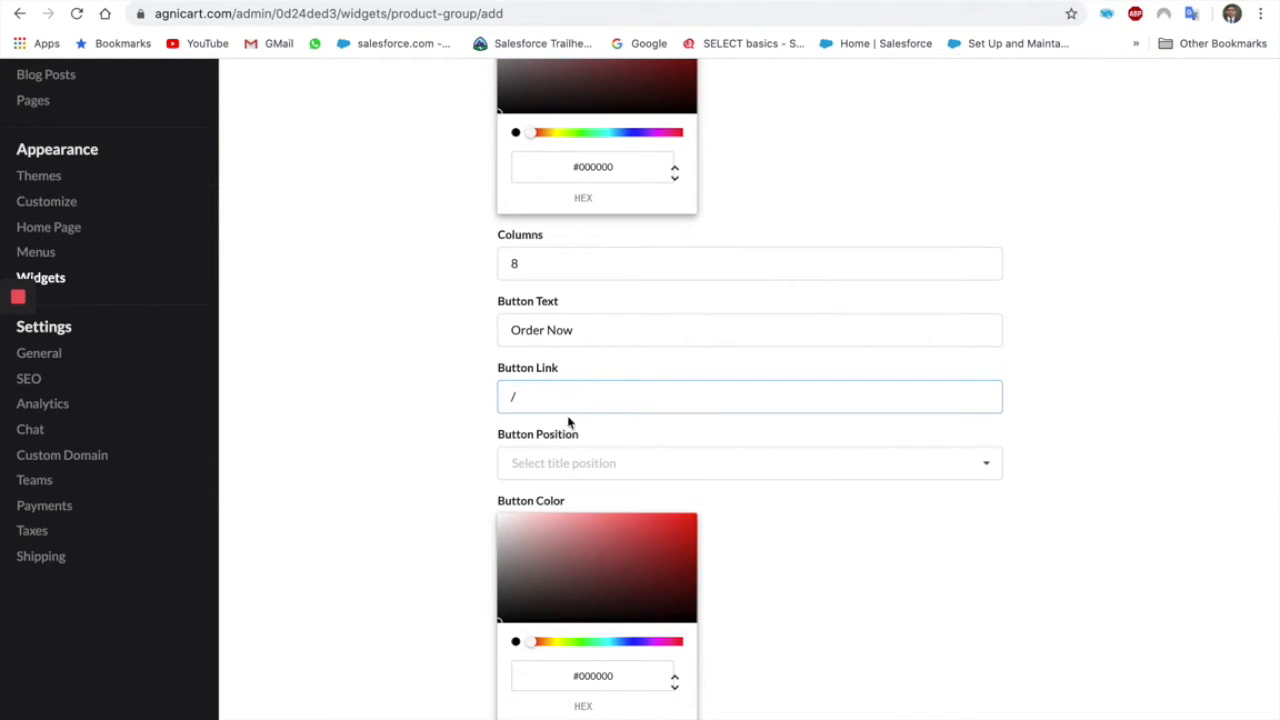
click(575, 462)
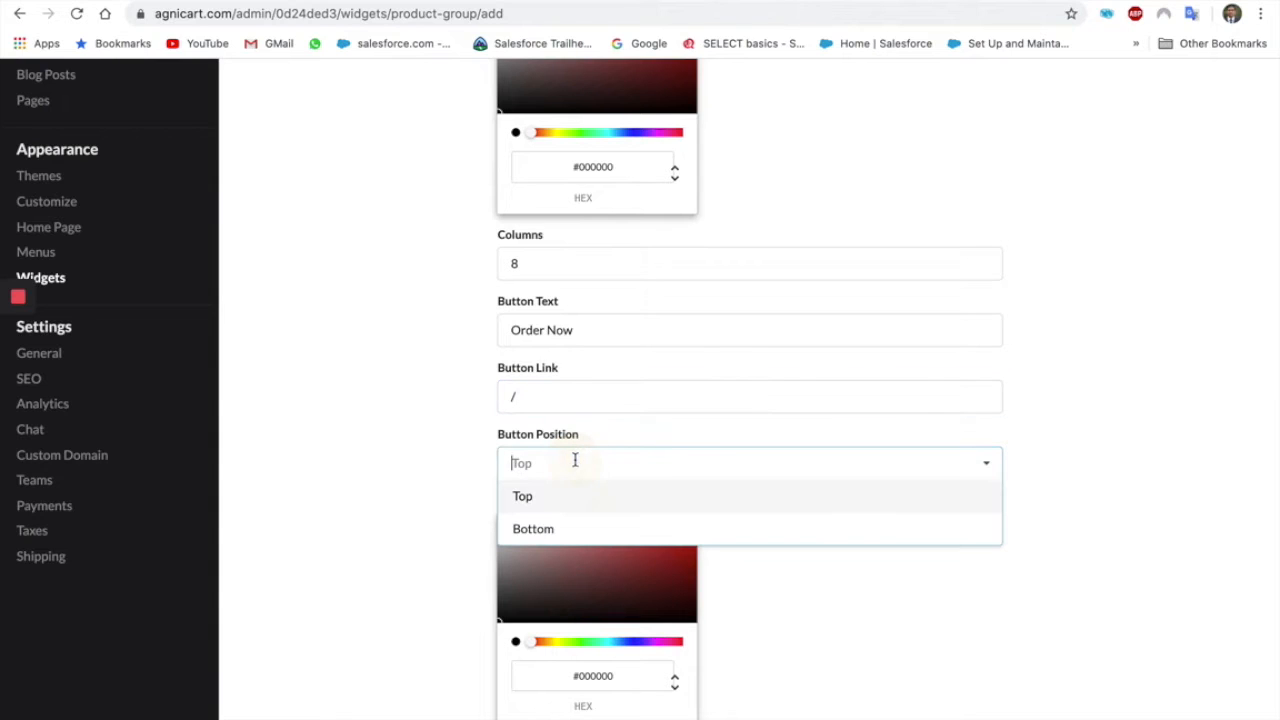
click(531, 502)
scroll(817, 546, down, 3)
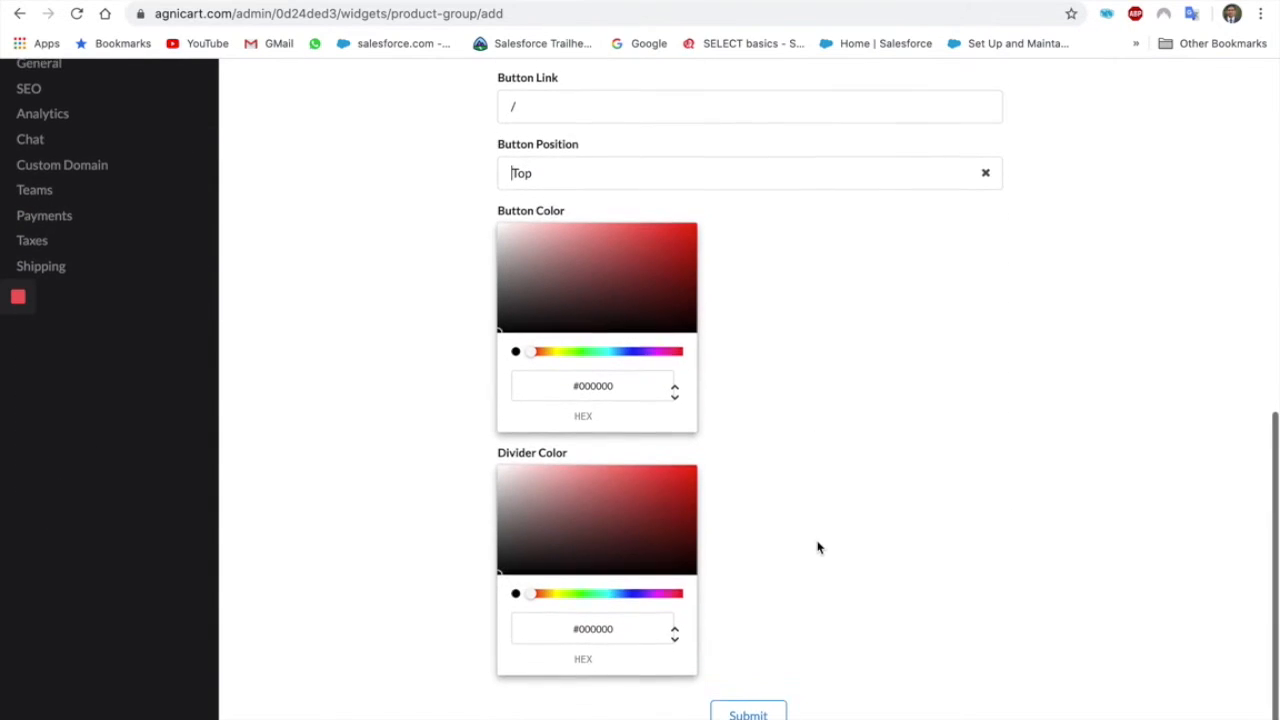
click(749, 714)
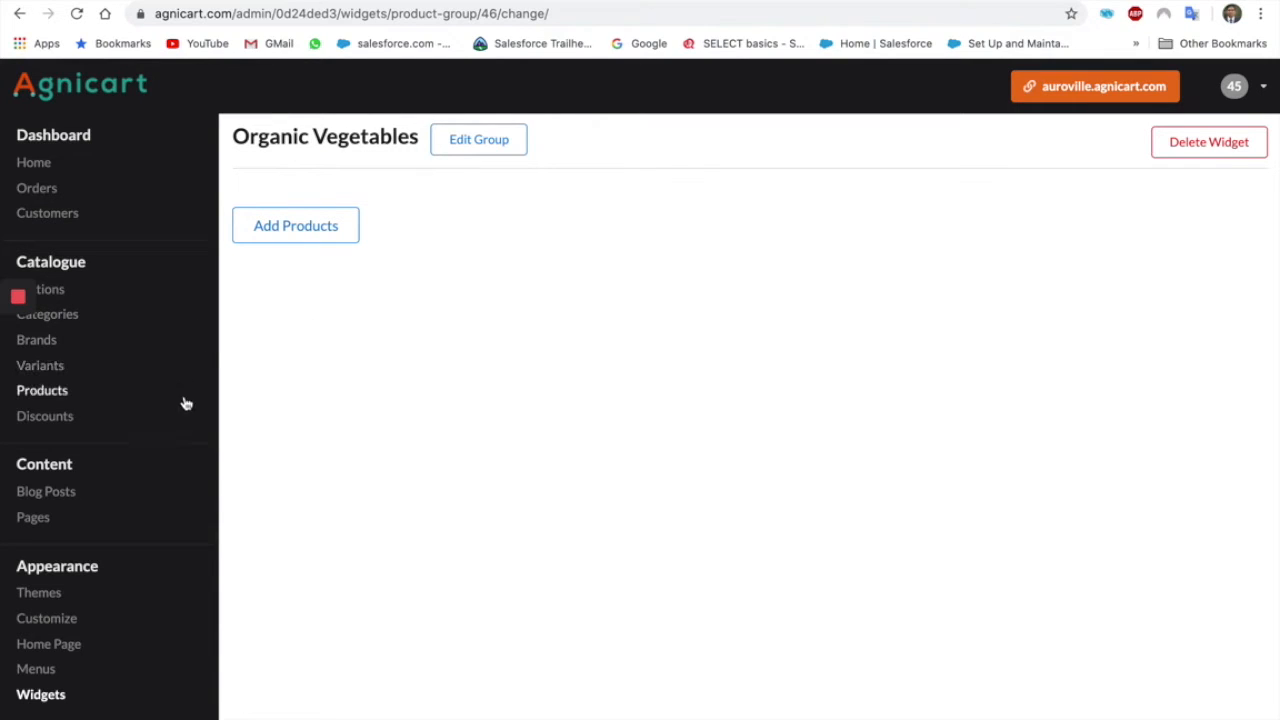
- Open the store's Home Page widget settings
scroll(164, 396, down, 1)
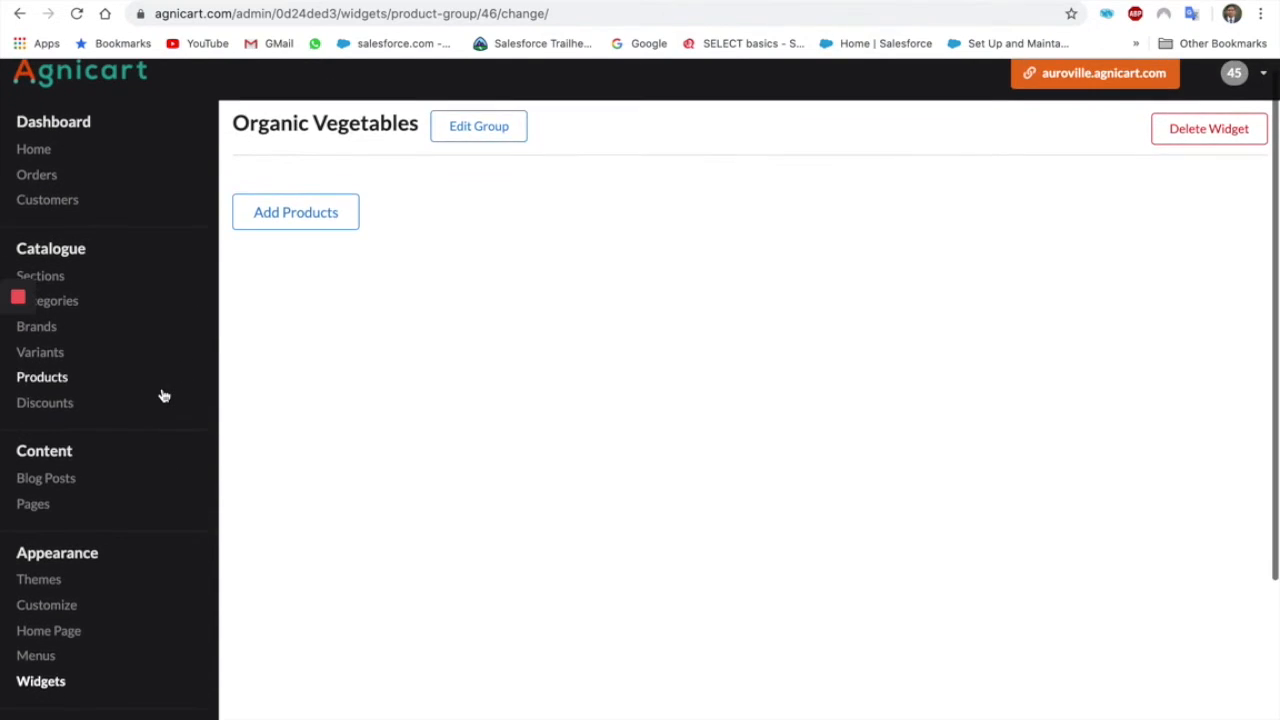
scroll(170, 405, down, 1)
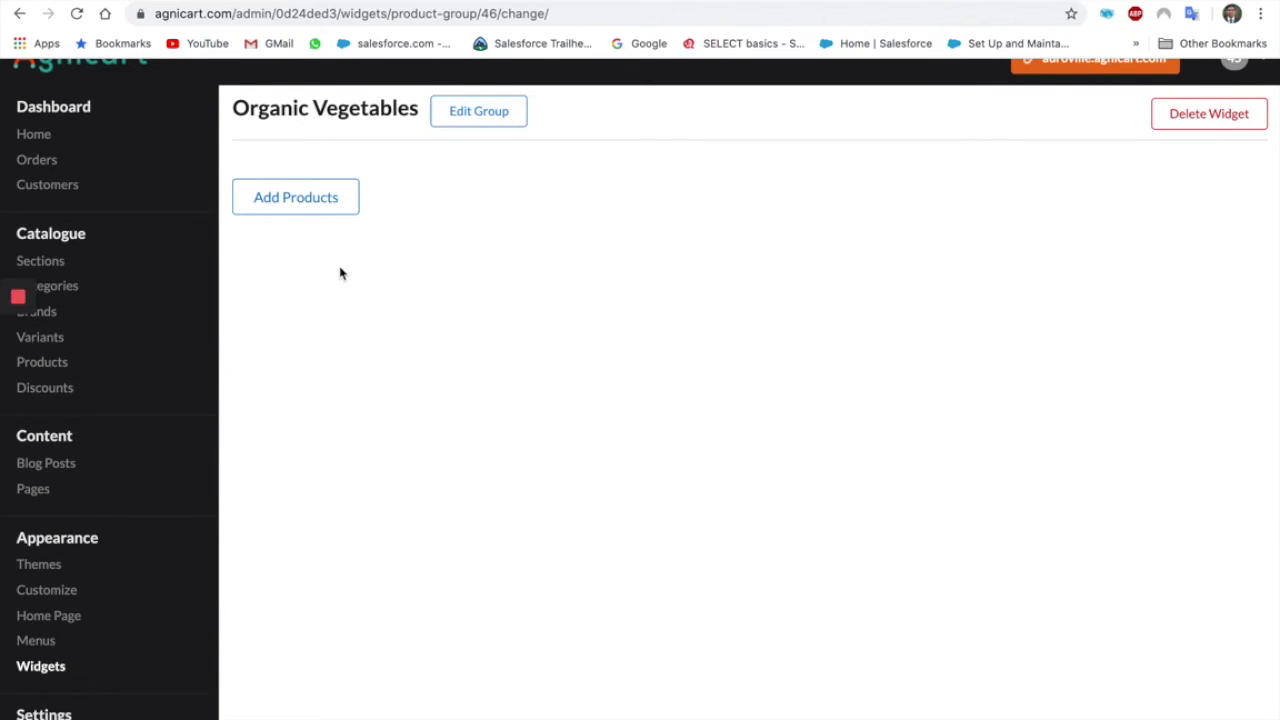
scroll(131, 474, down, 1)
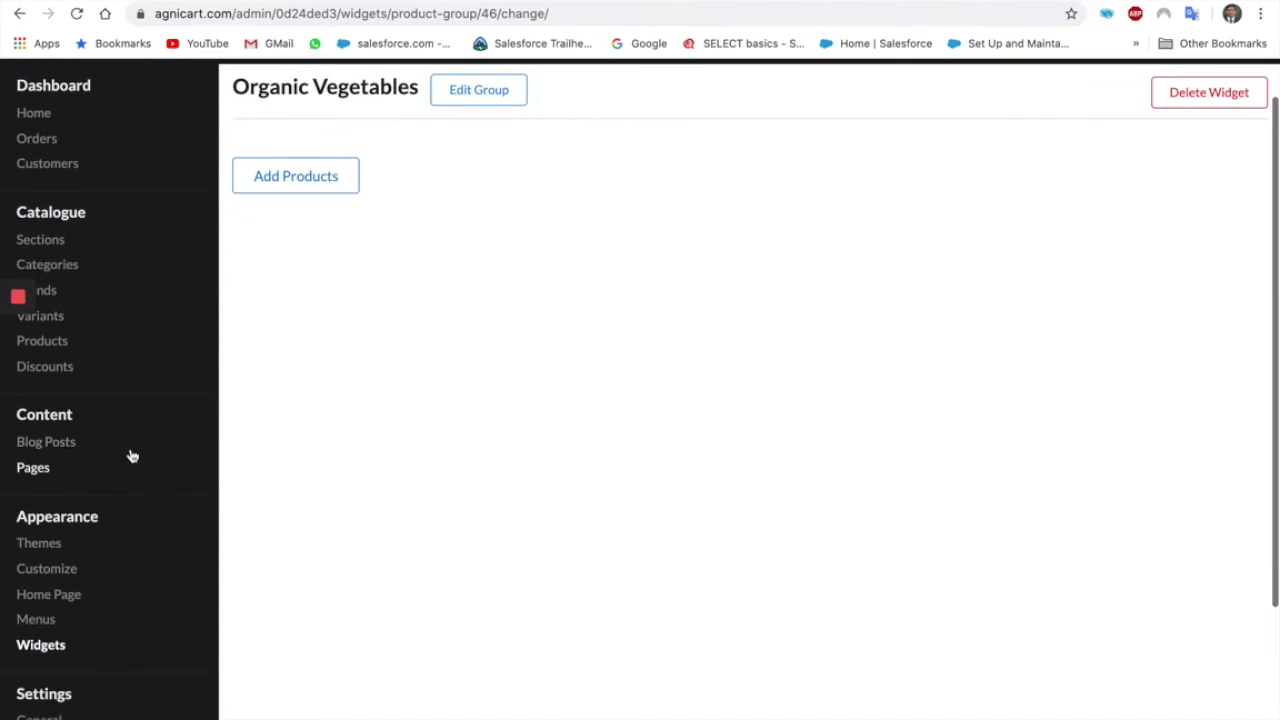
scroll(131, 456, up, 3)
scroll(124, 482, down, 1)
scroll(124, 482, up, 1)
scroll(124, 482, down, 5)
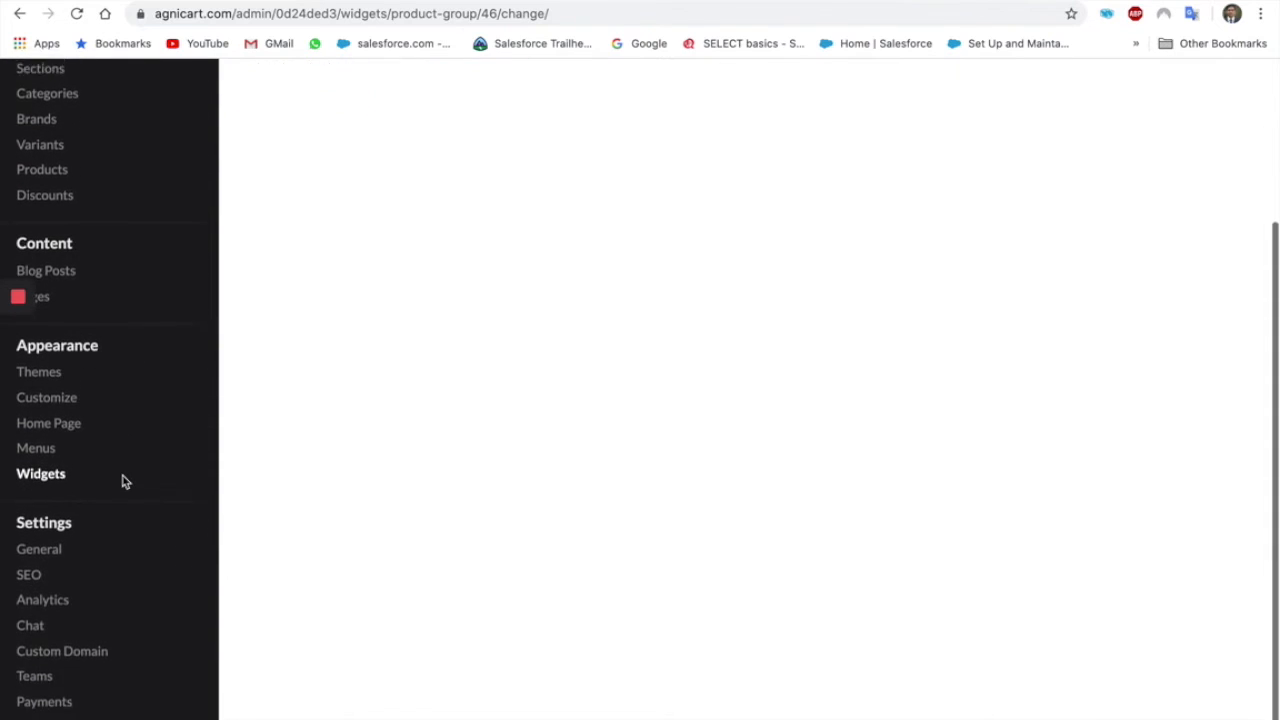
click(63, 414)
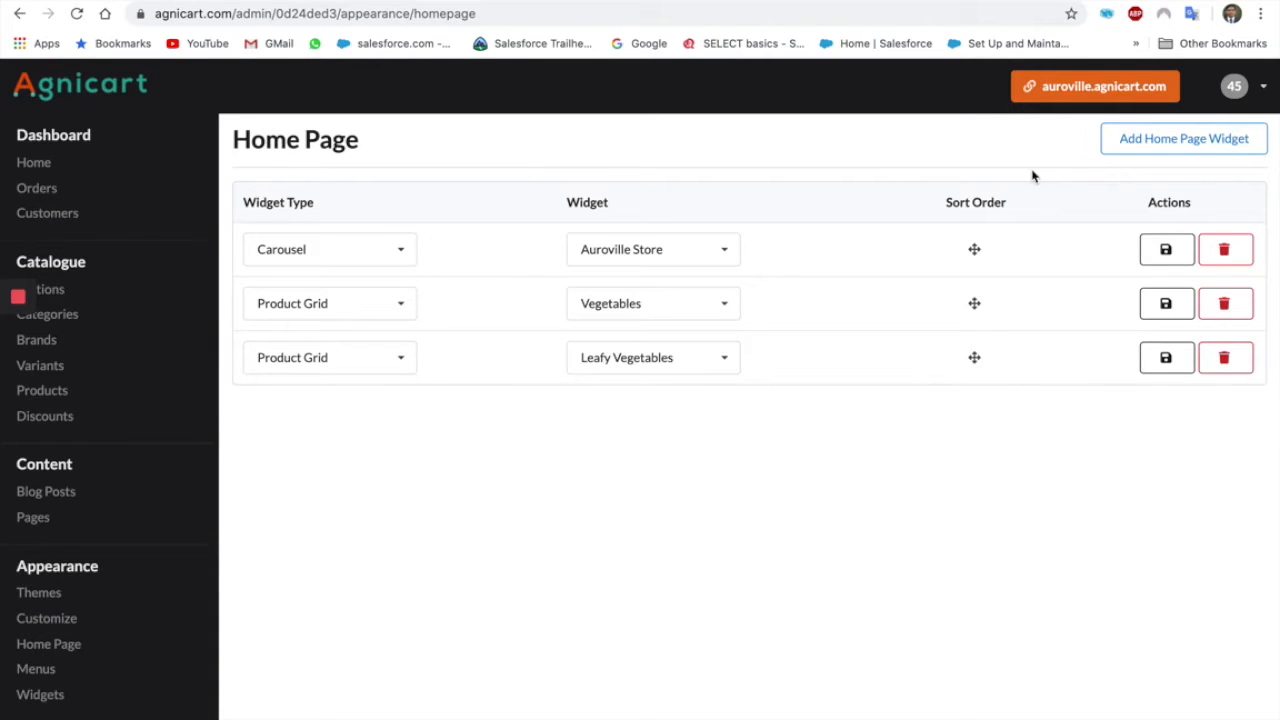
- Add a home page widget of type Product Grid using the Organic Vegetables widget and save it
click(1170, 145)
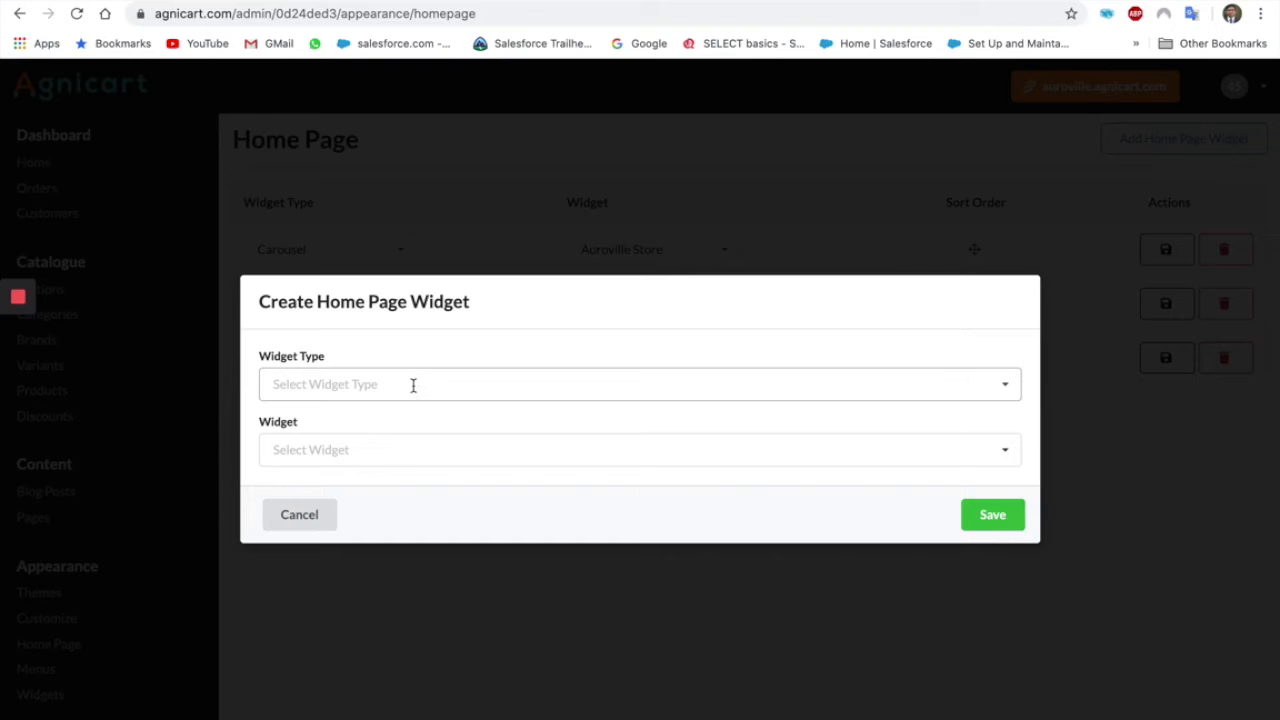
click(413, 385)
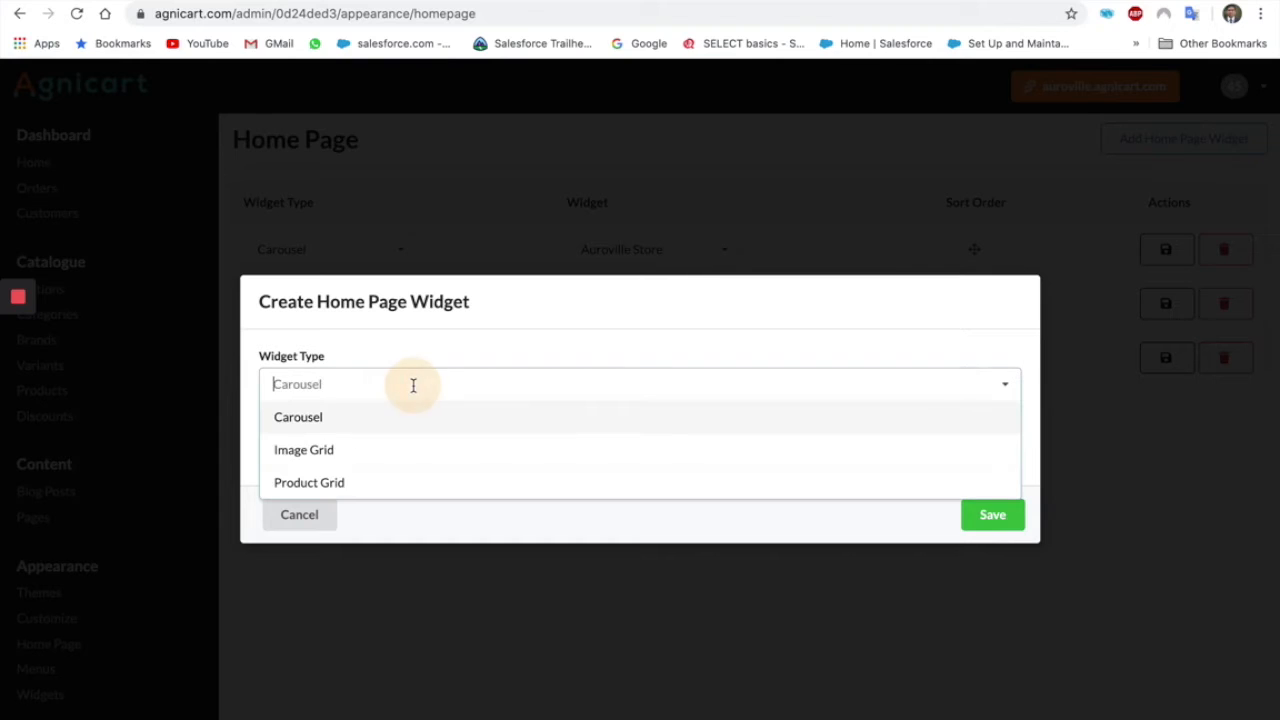
click(351, 482)
click(380, 447)
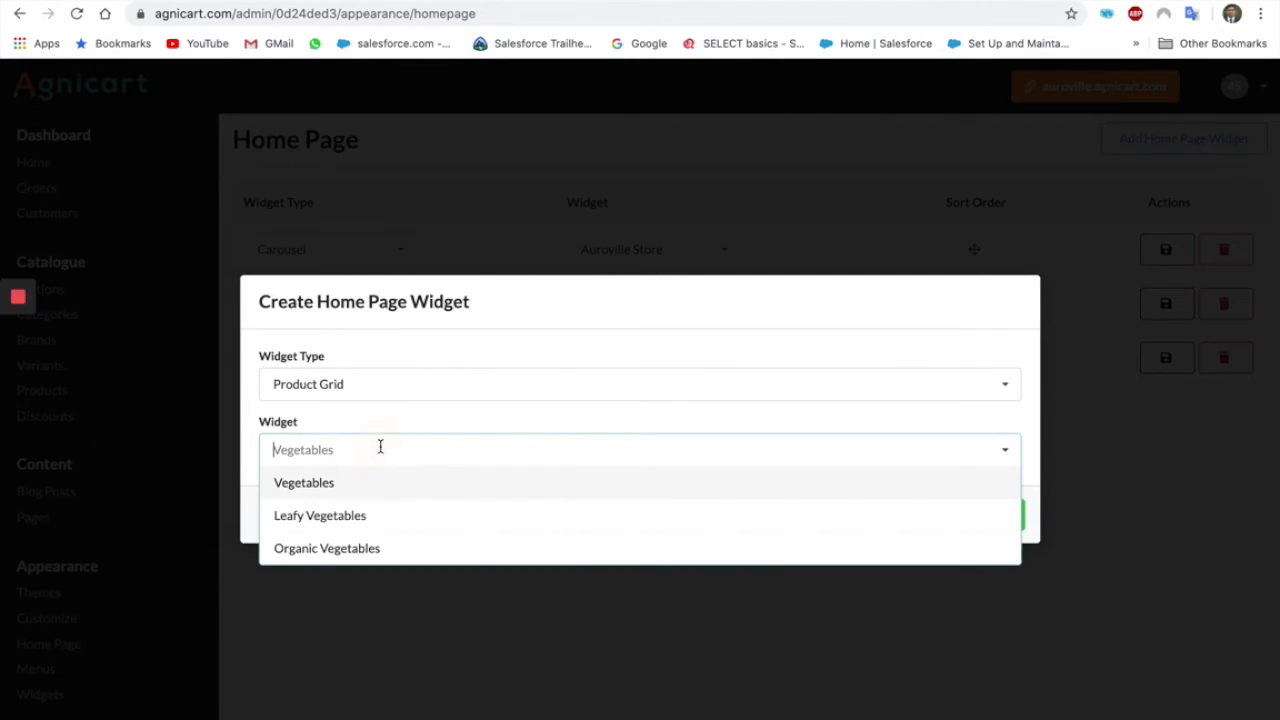
click(348, 556)
click(990, 516)
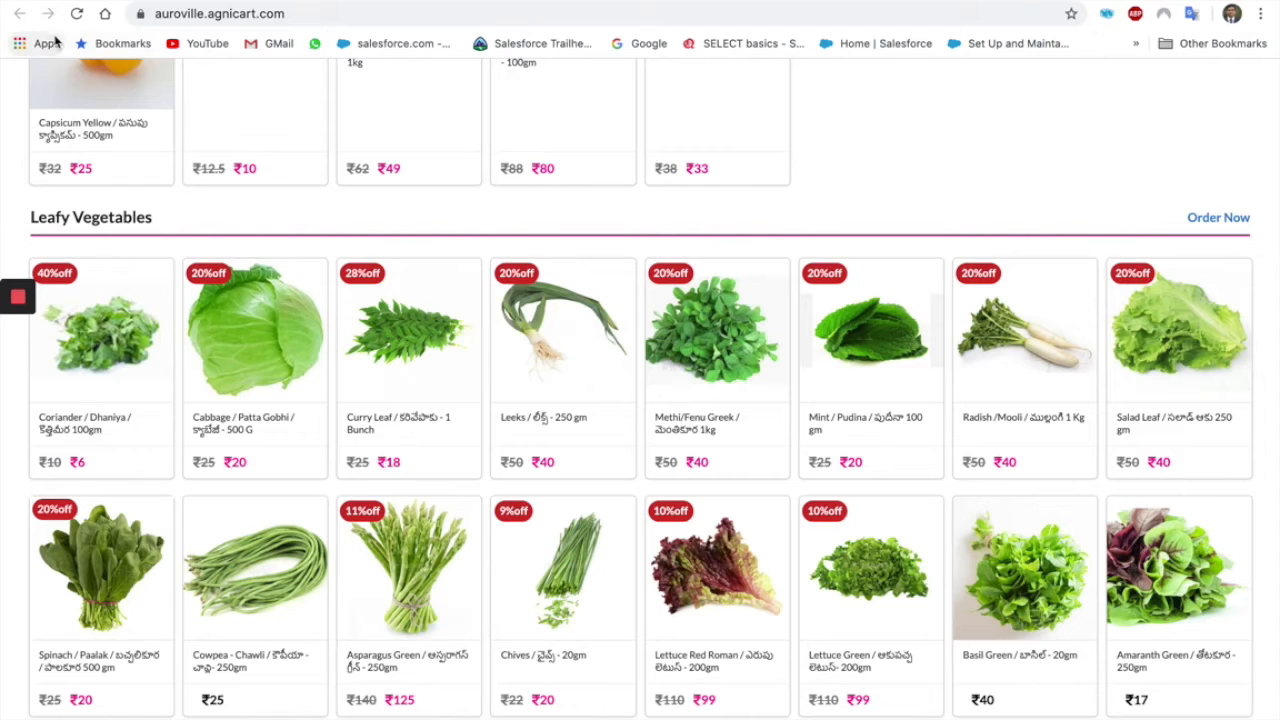
- Reload the storefront, check its home page for the Organic Vegetables section, and return to the store admin
click(77, 14)
scroll(428, 344, down, 3)
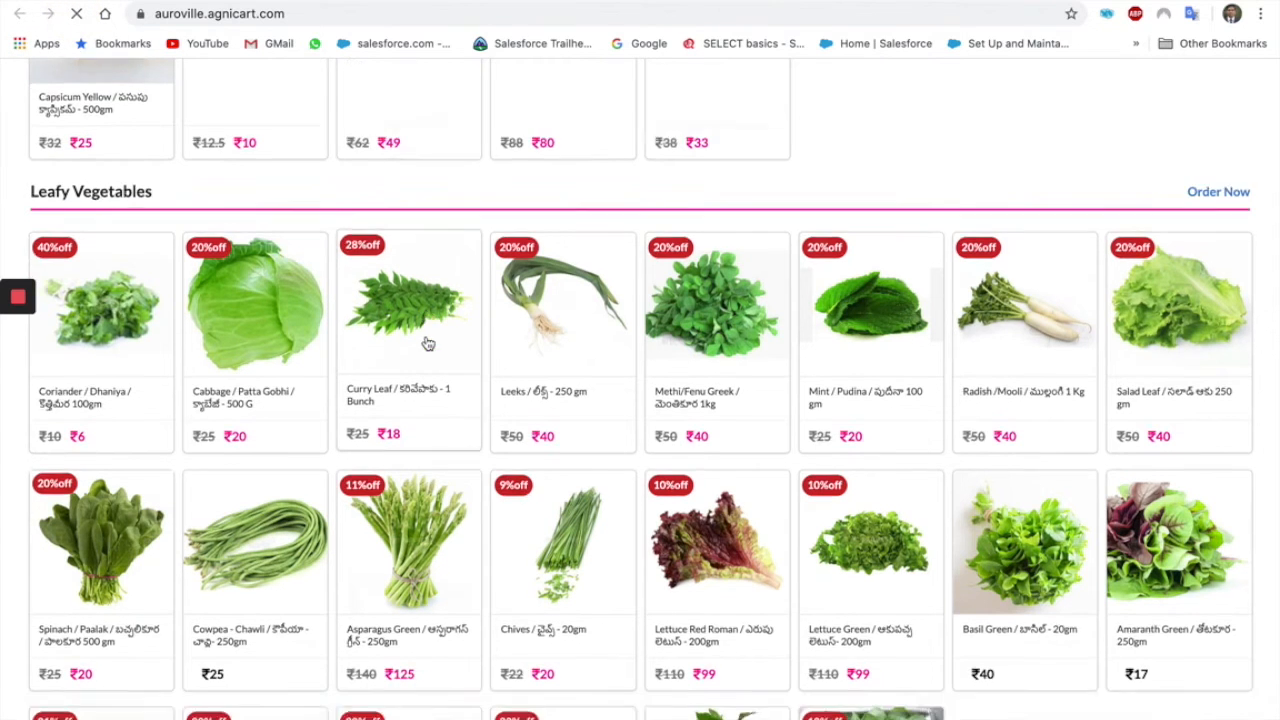
scroll(279, 575, down, 1)
scroll(279, 575, down, 4)
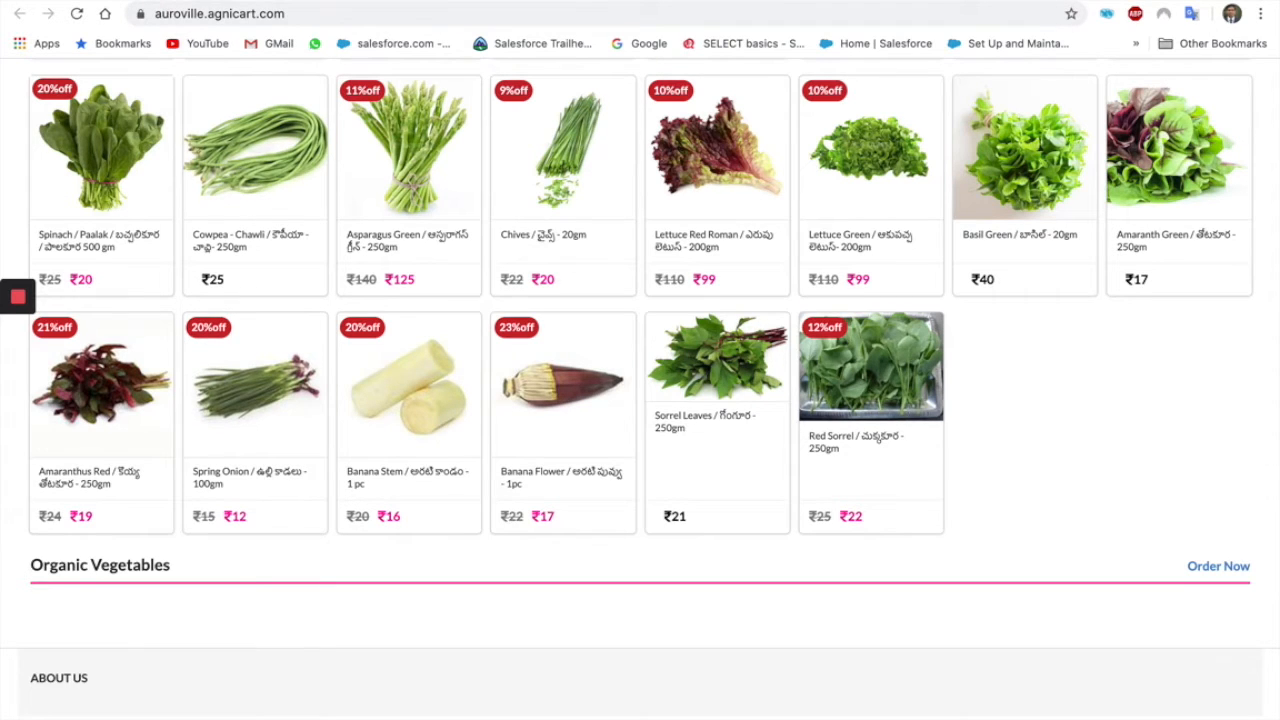
click(155, 1)
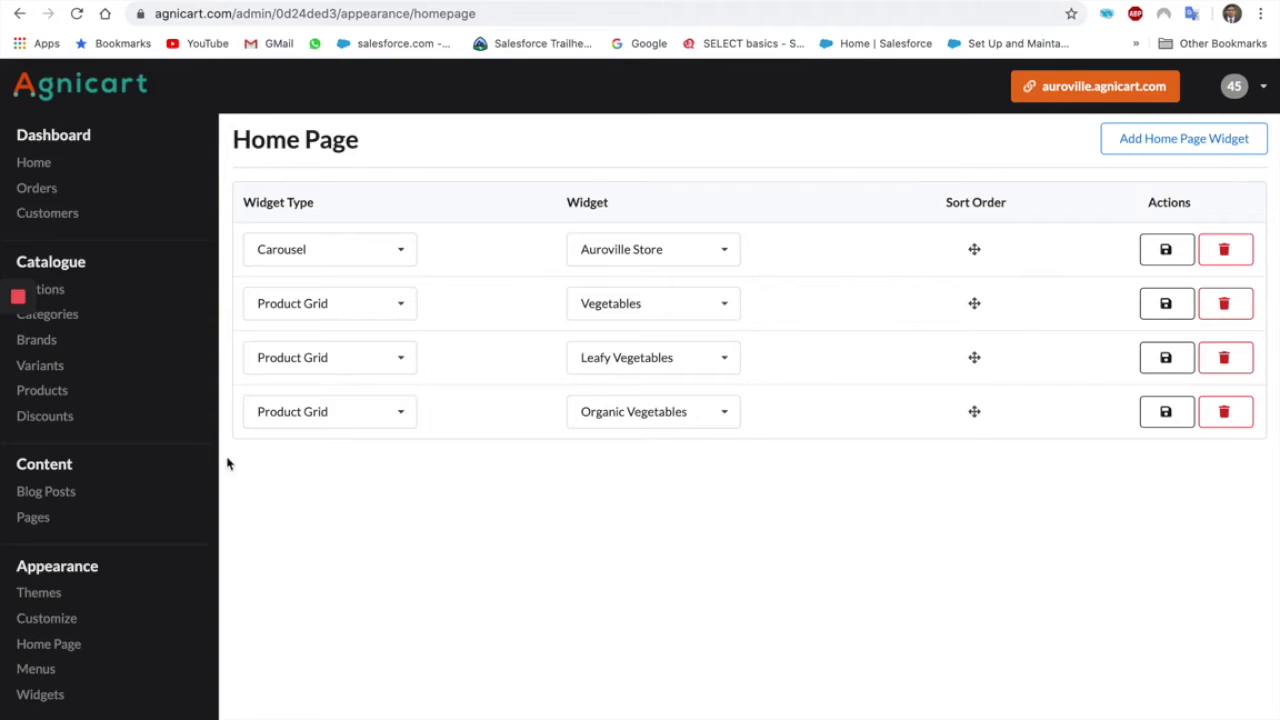
- Start a new product in the store's product catalogue
click(60, 400)
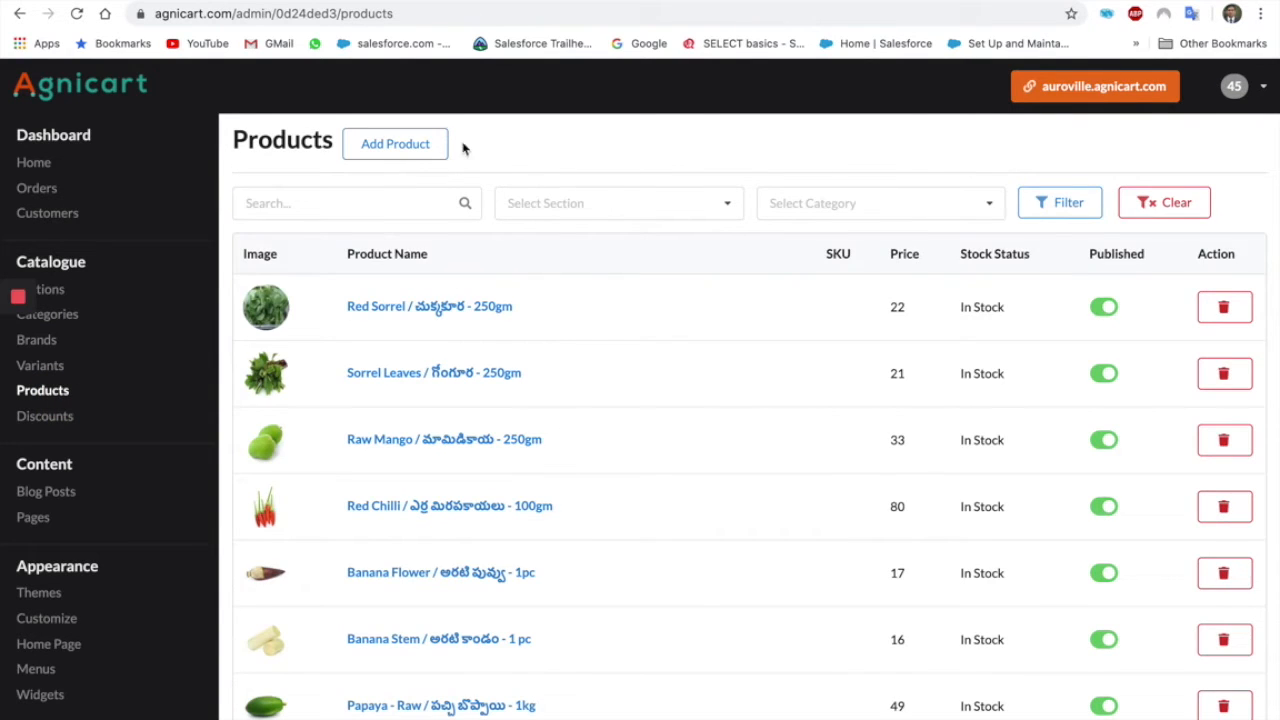
click(397, 146)
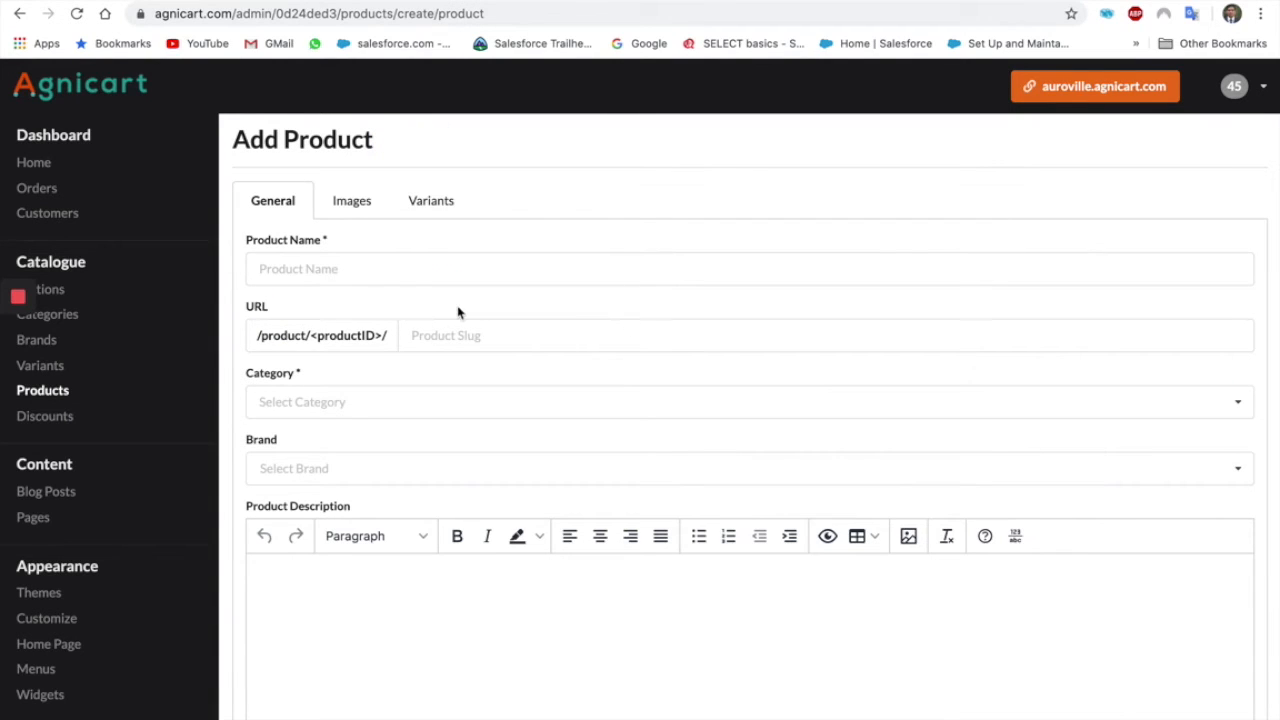
click(379, 264)
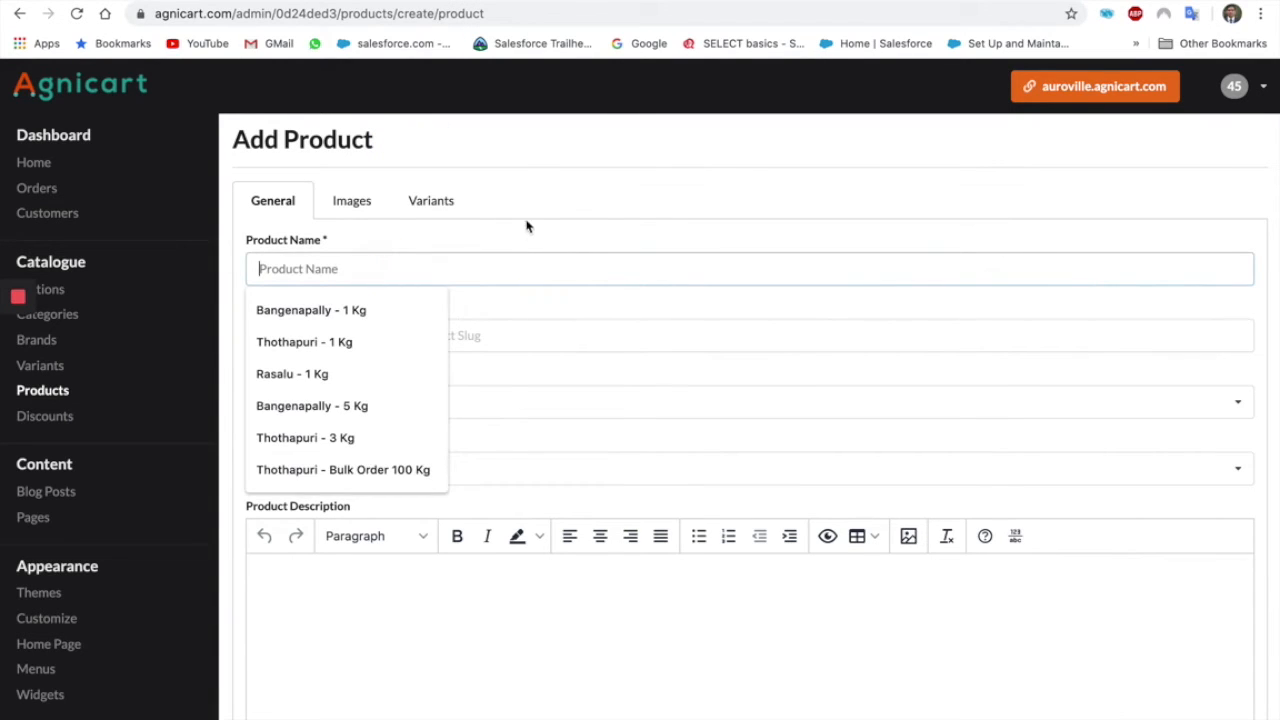
click(515, 184)
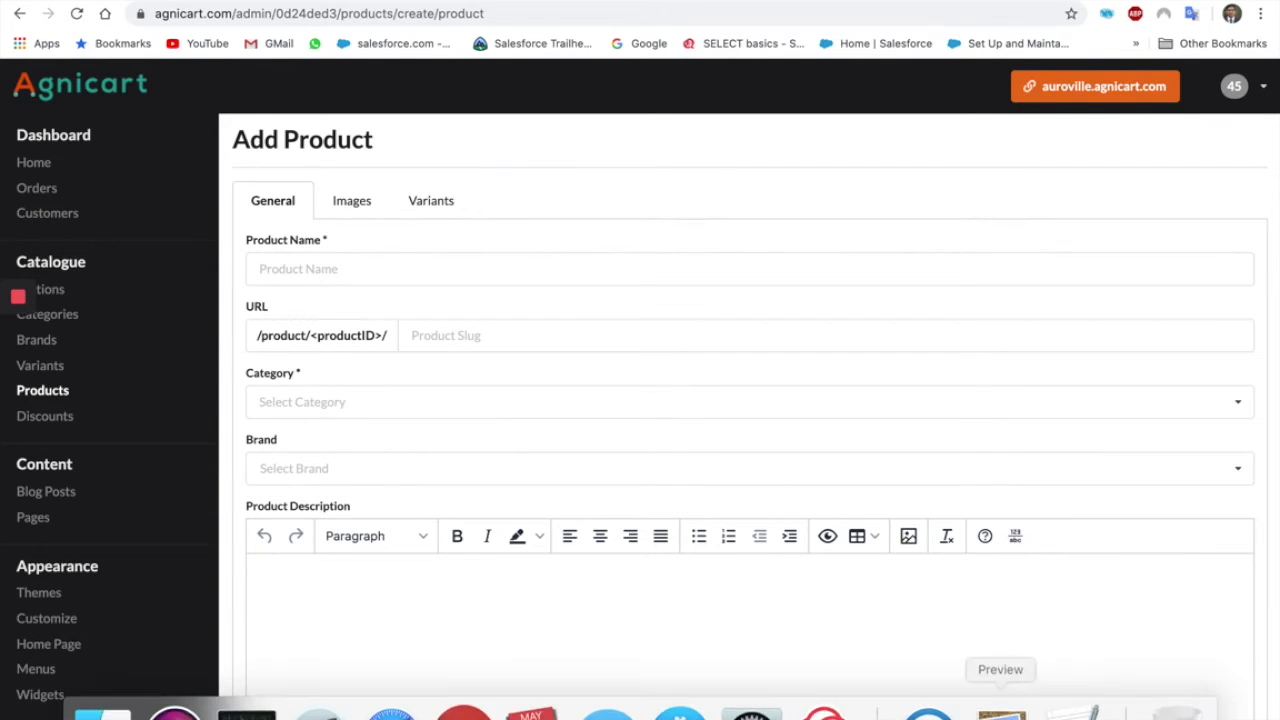
- Copy "Organic Cabbage Green / సేంద్రీయ క్యాబేజీ 1kg" from the text notes into the new product's name
click(1071, 700)
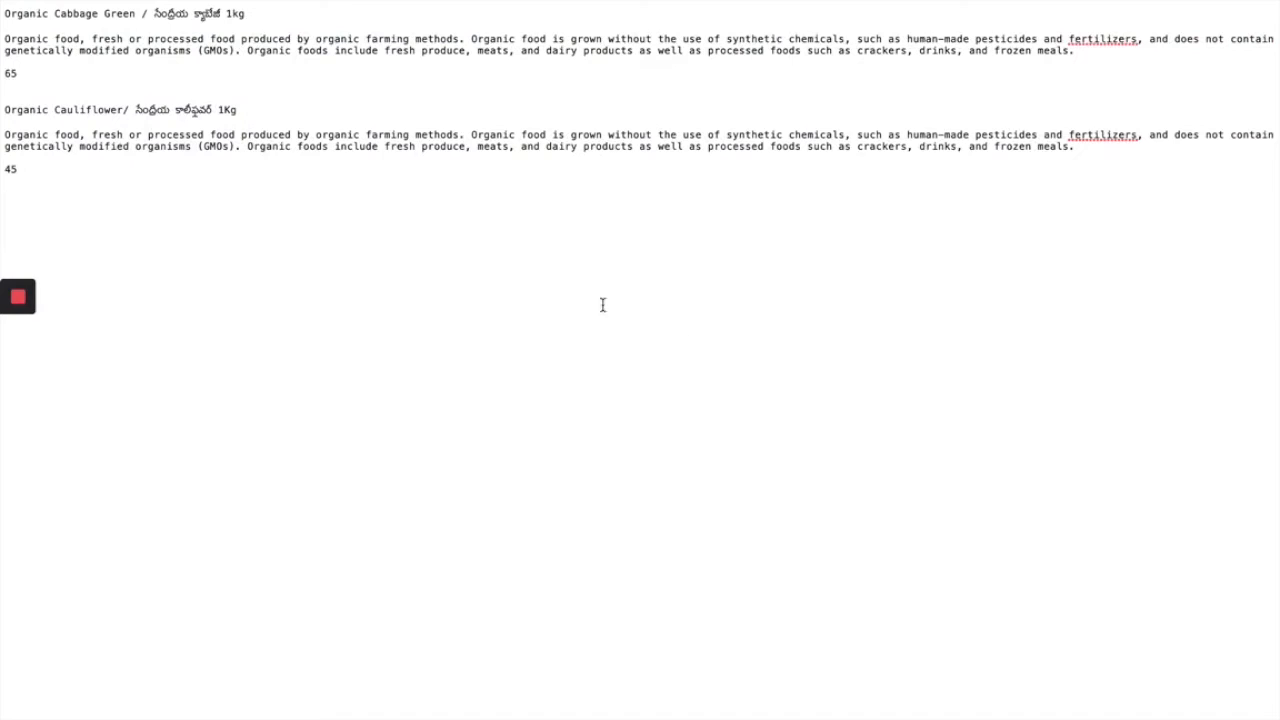
drag(251, 14, 4, 14)
key(ctrl+c)
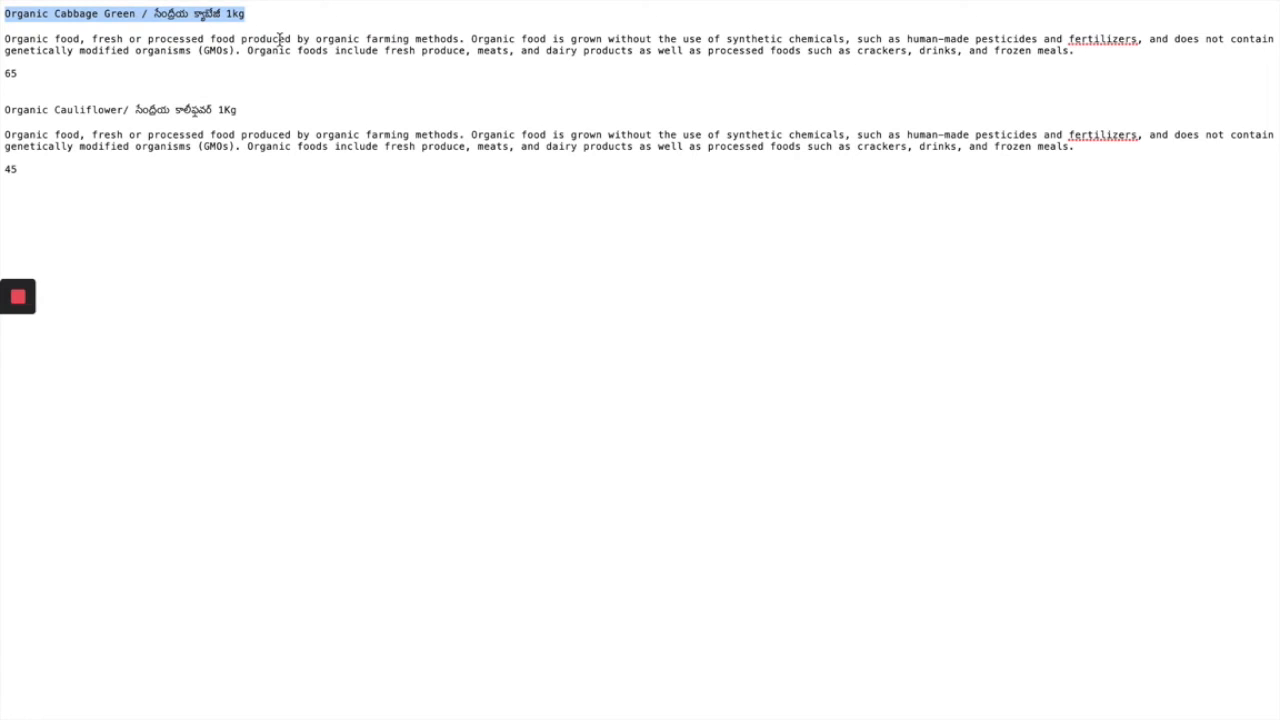
key(ctrl+Left)
click(332, 272)
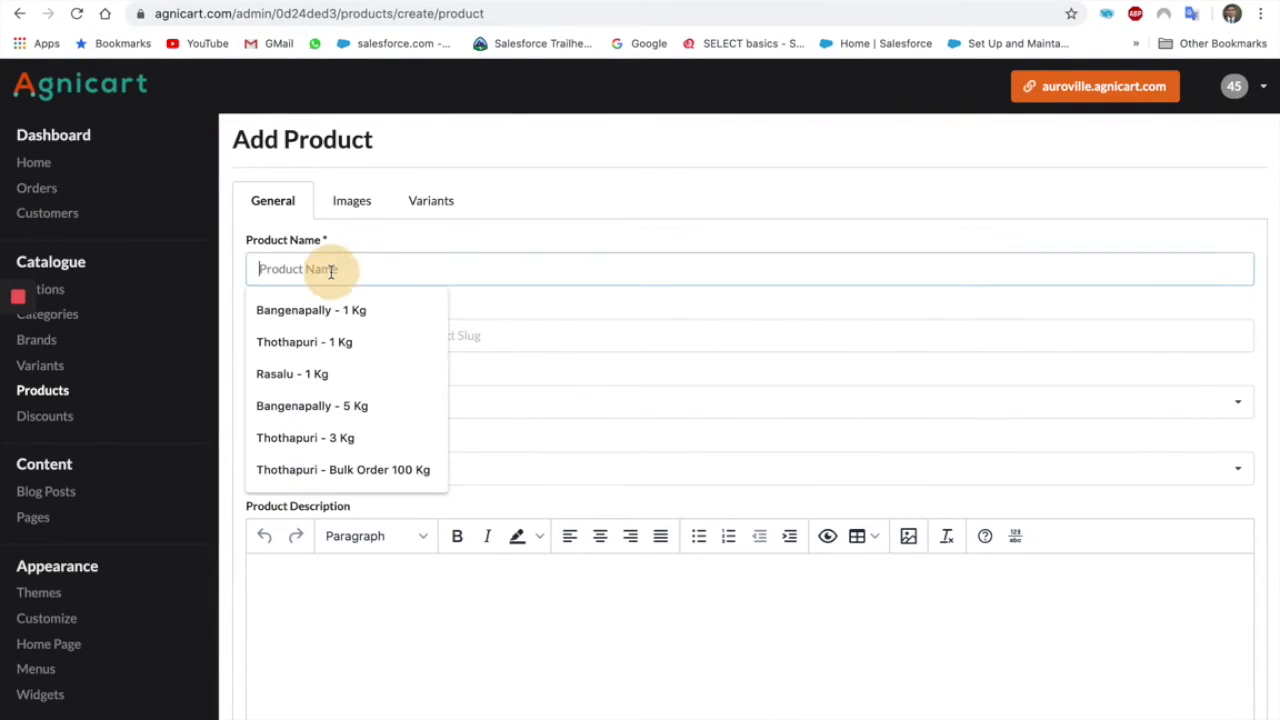
key(ctrl+v)
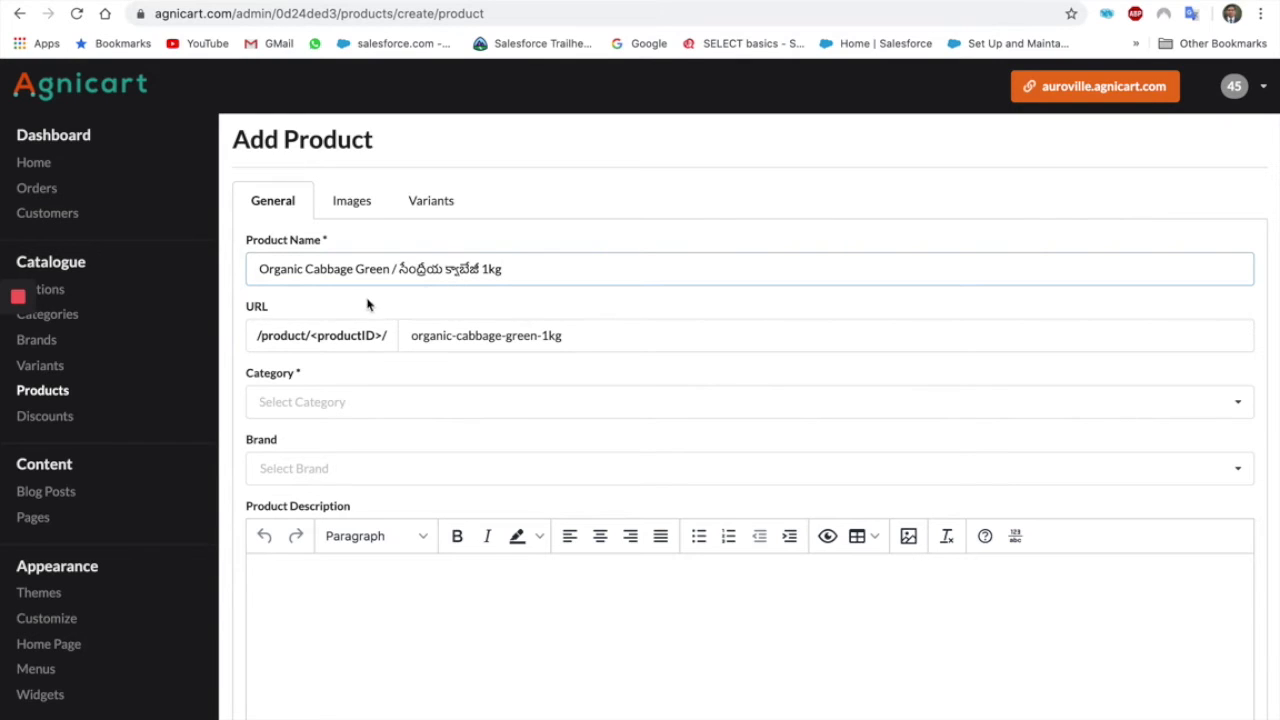
- Assign the product to Organic Vegetables (Auroville Fresh Vegetables) and copy the cabbage's organic food paragraph from the text notes into its description
click(316, 402)
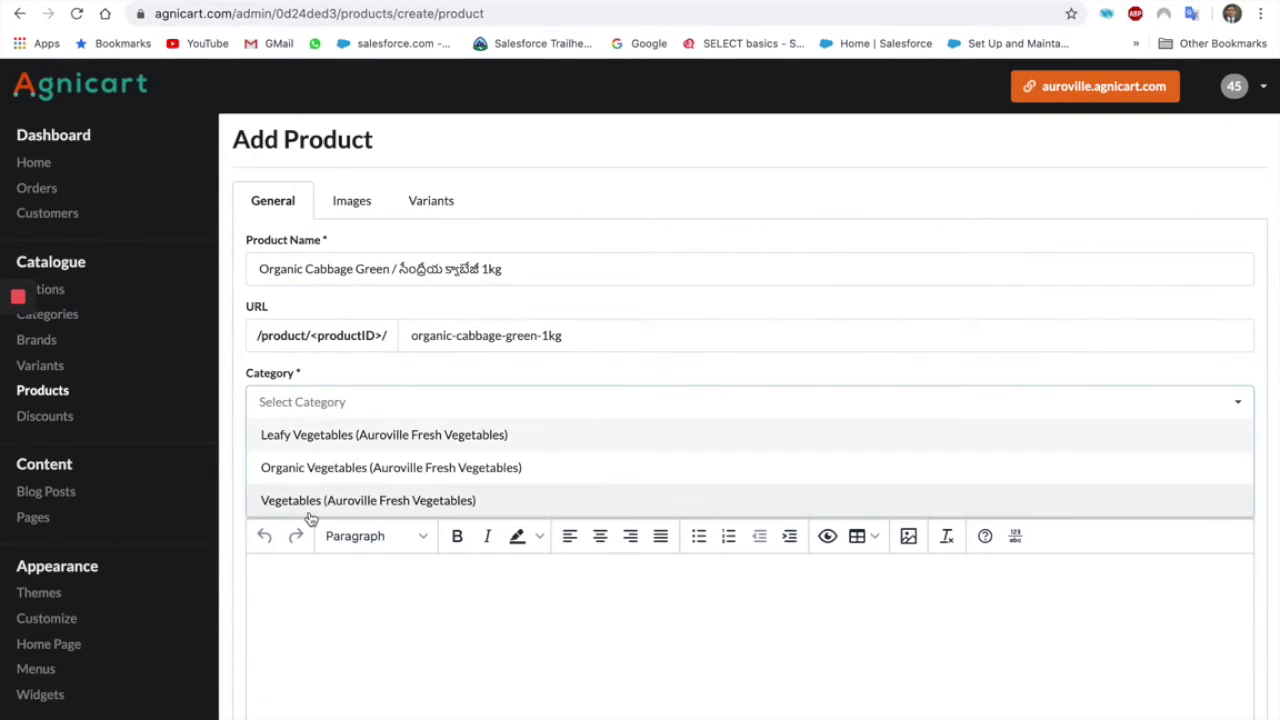
click(322, 477)
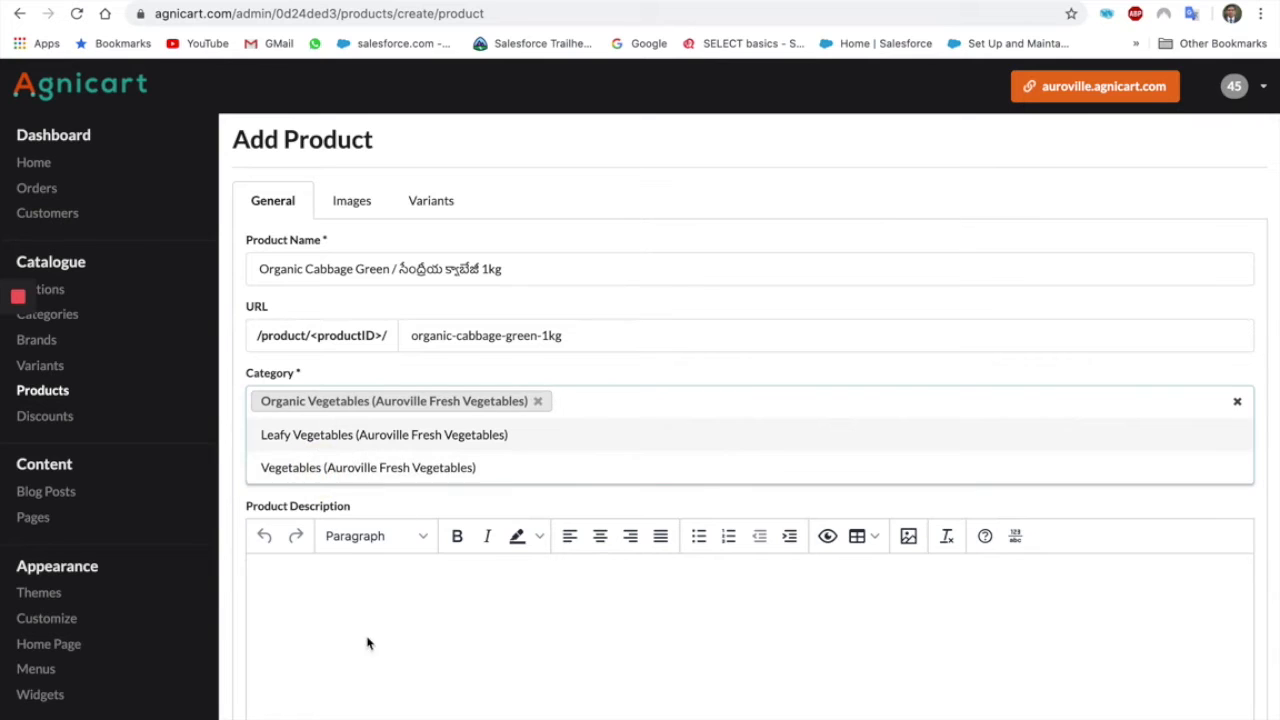
click(338, 584)
key(ctrl+Right)
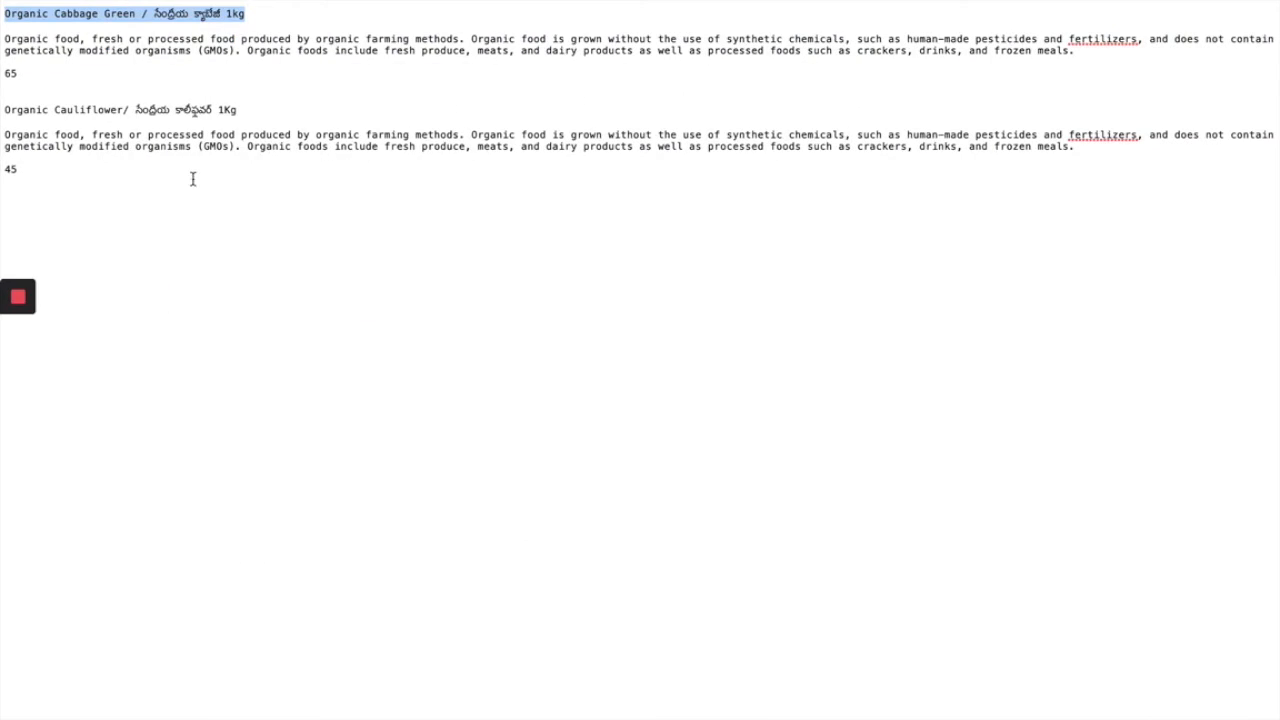
drag(3, 40, 1073, 50)
key(super+c)
key(ctrl+Left)
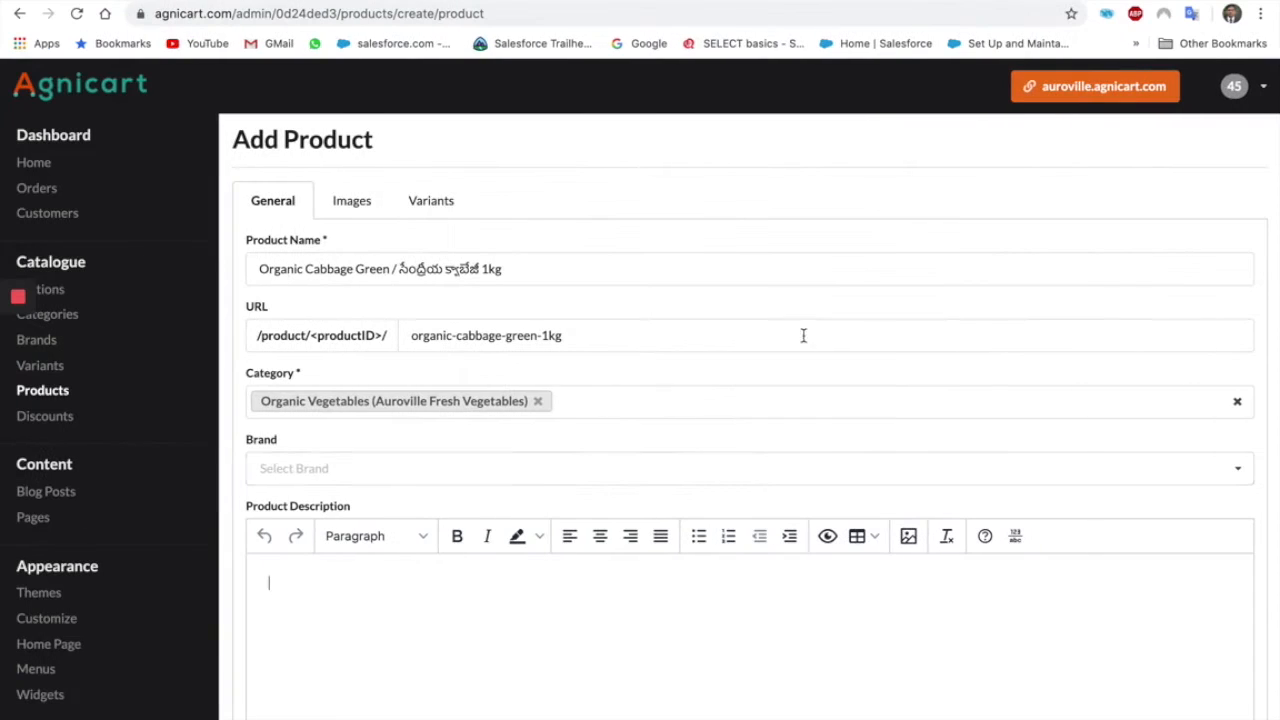
key(super+v)
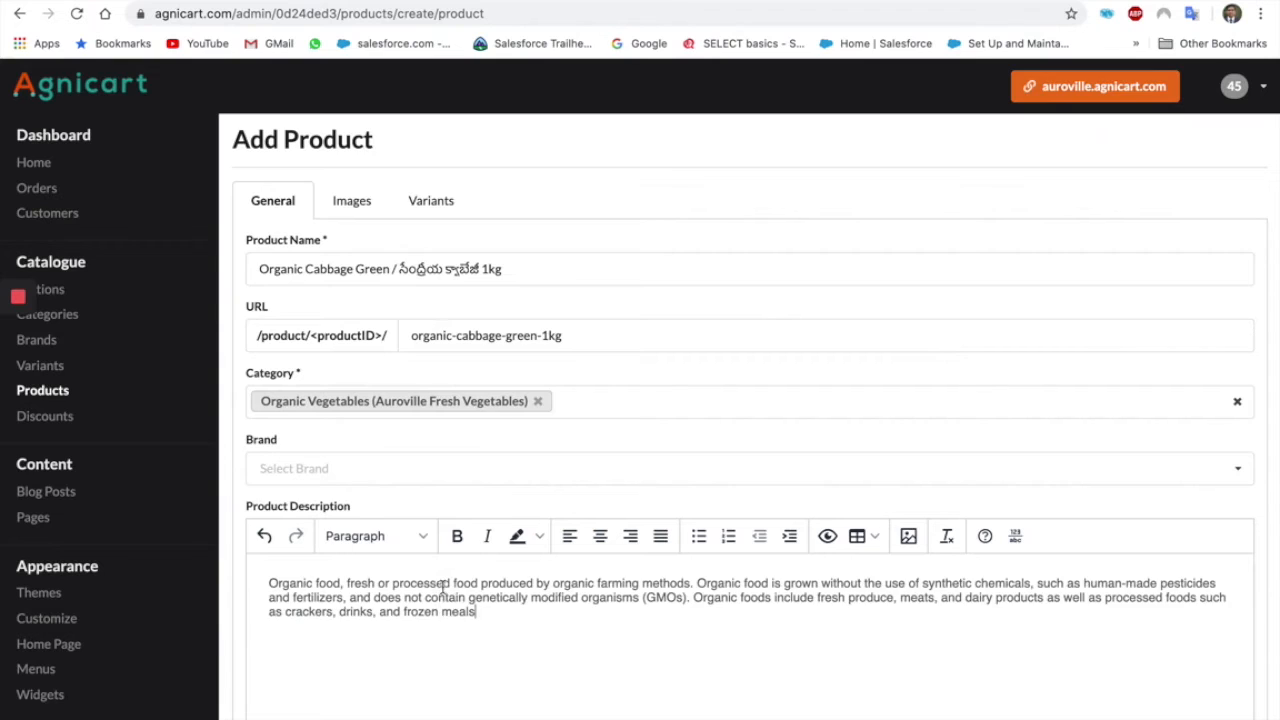
- Set the product's price to 65 and its reference price to 75
scroll(528, 599, down, 5)
scroll(528, 599, up, 1)
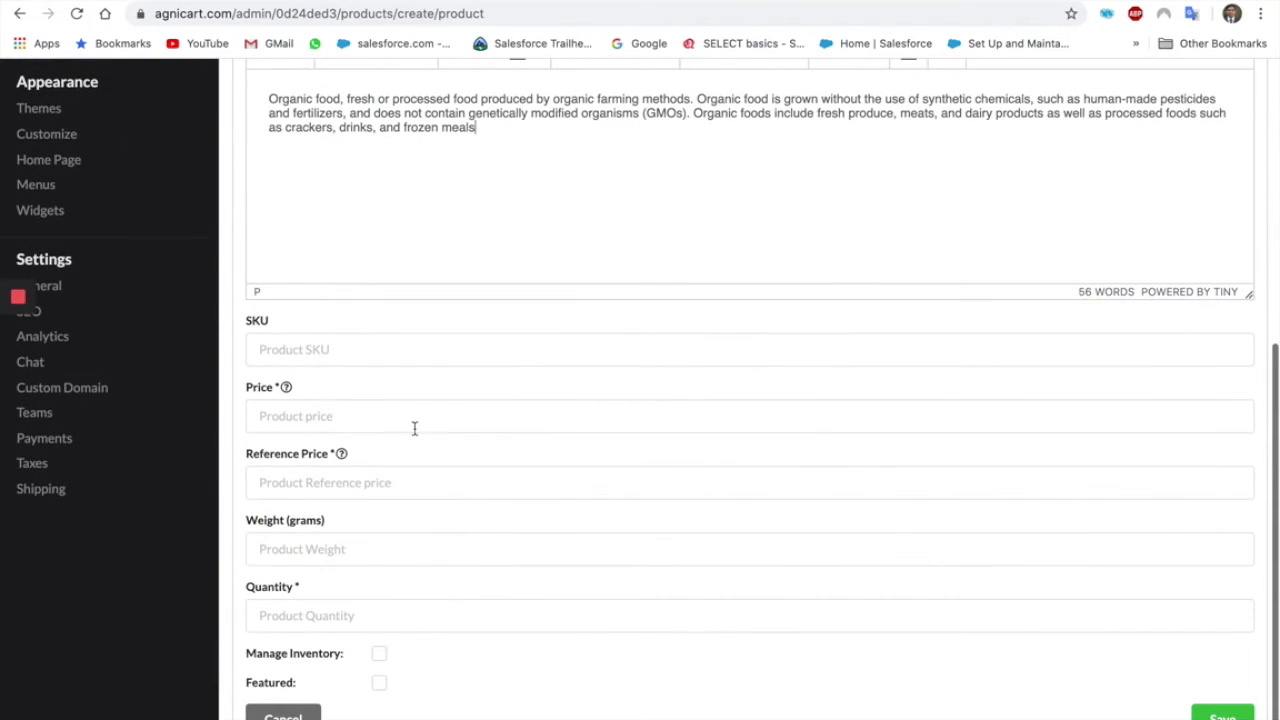
click(312, 418)
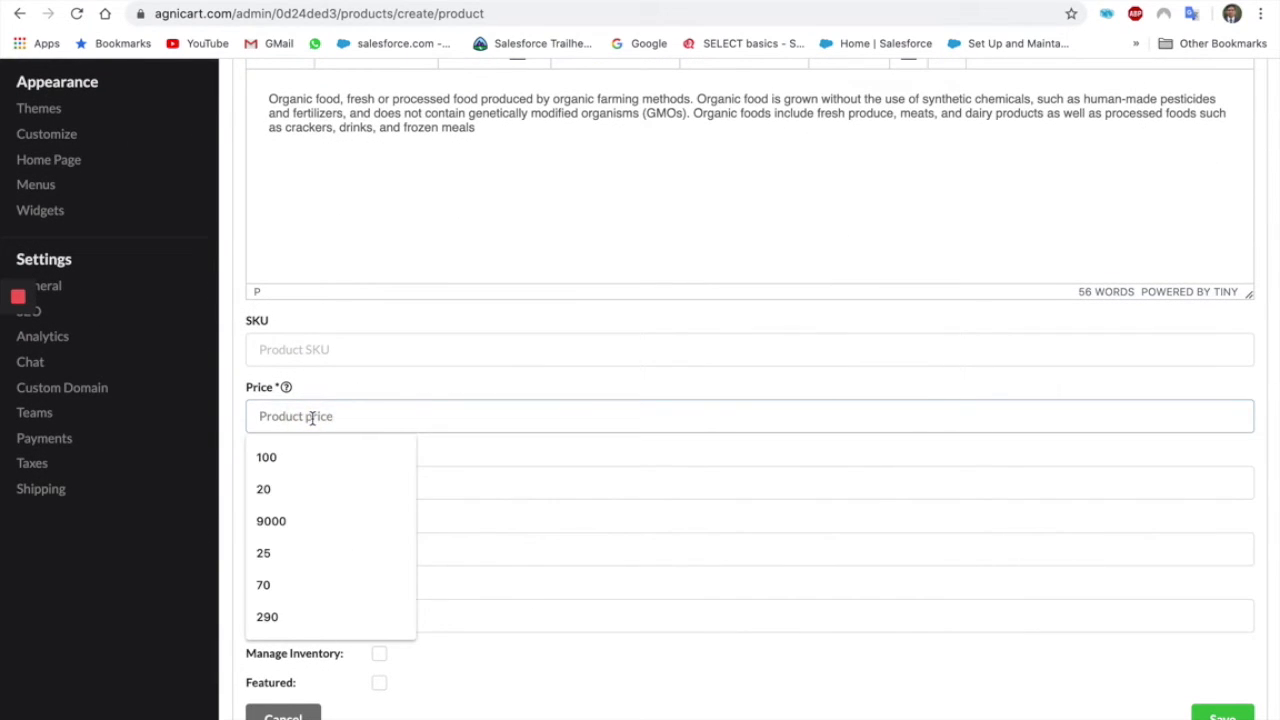
text(65)
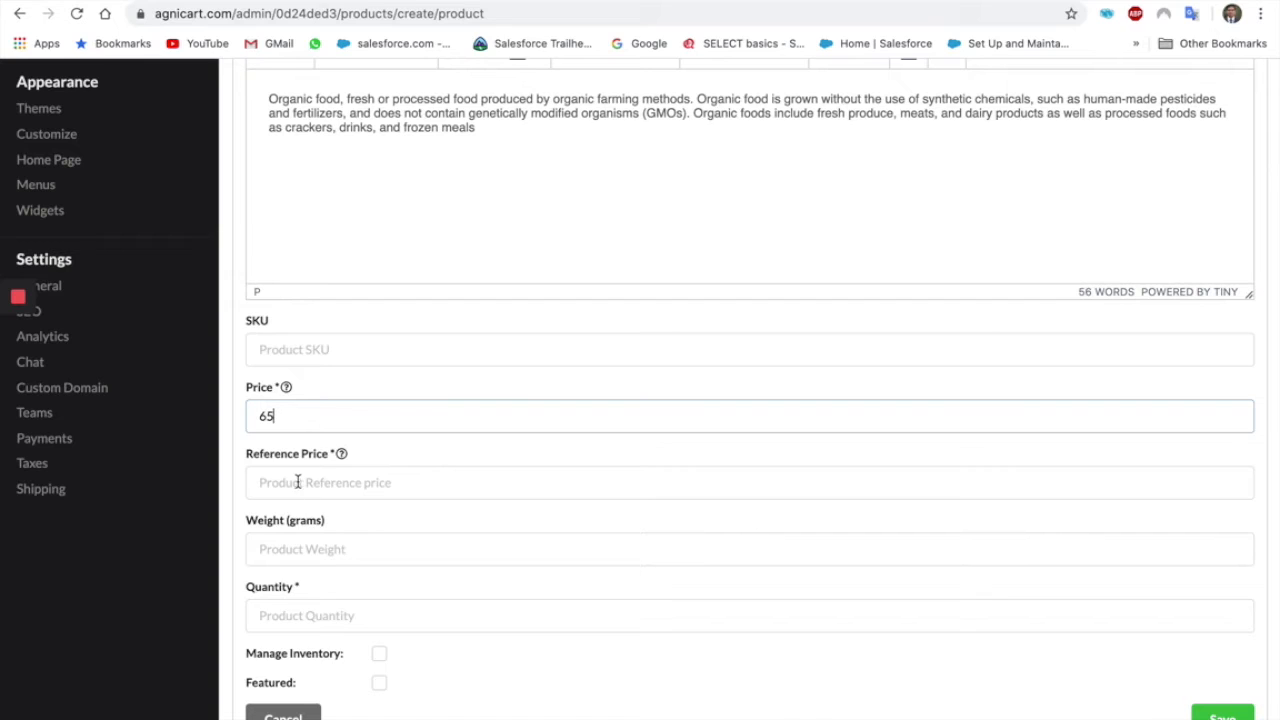
click(298, 482)
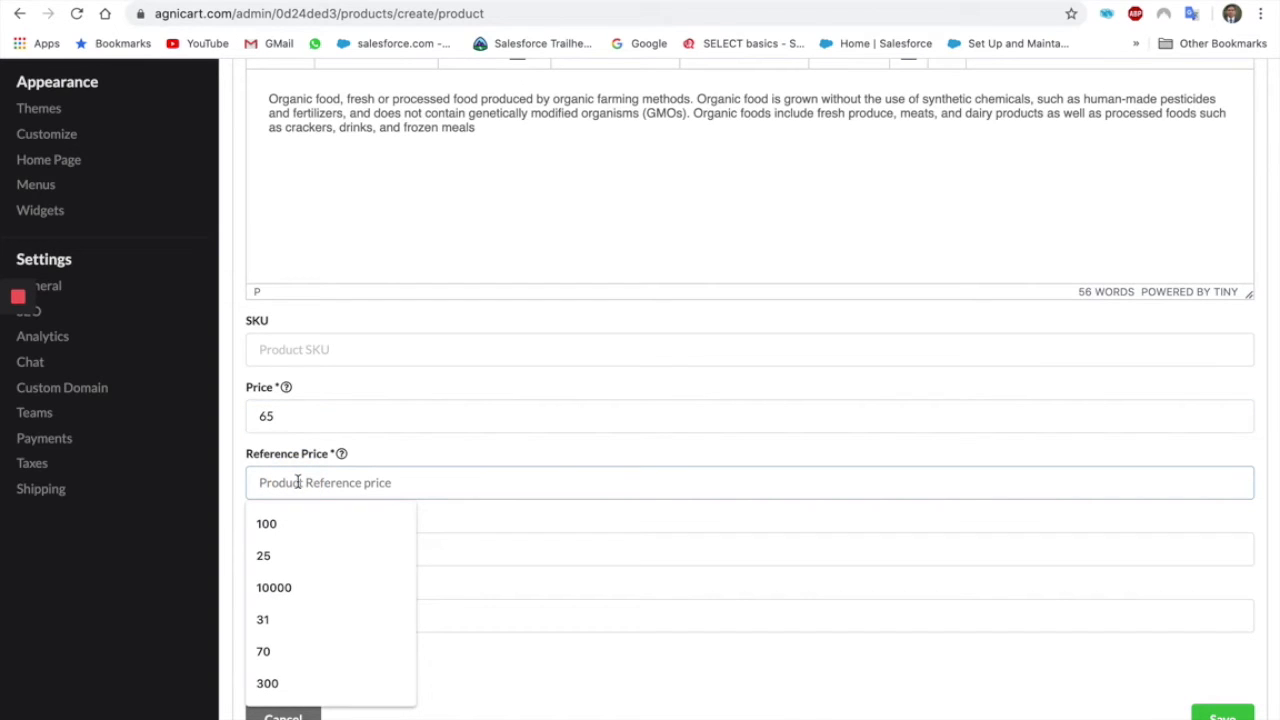
text(7)
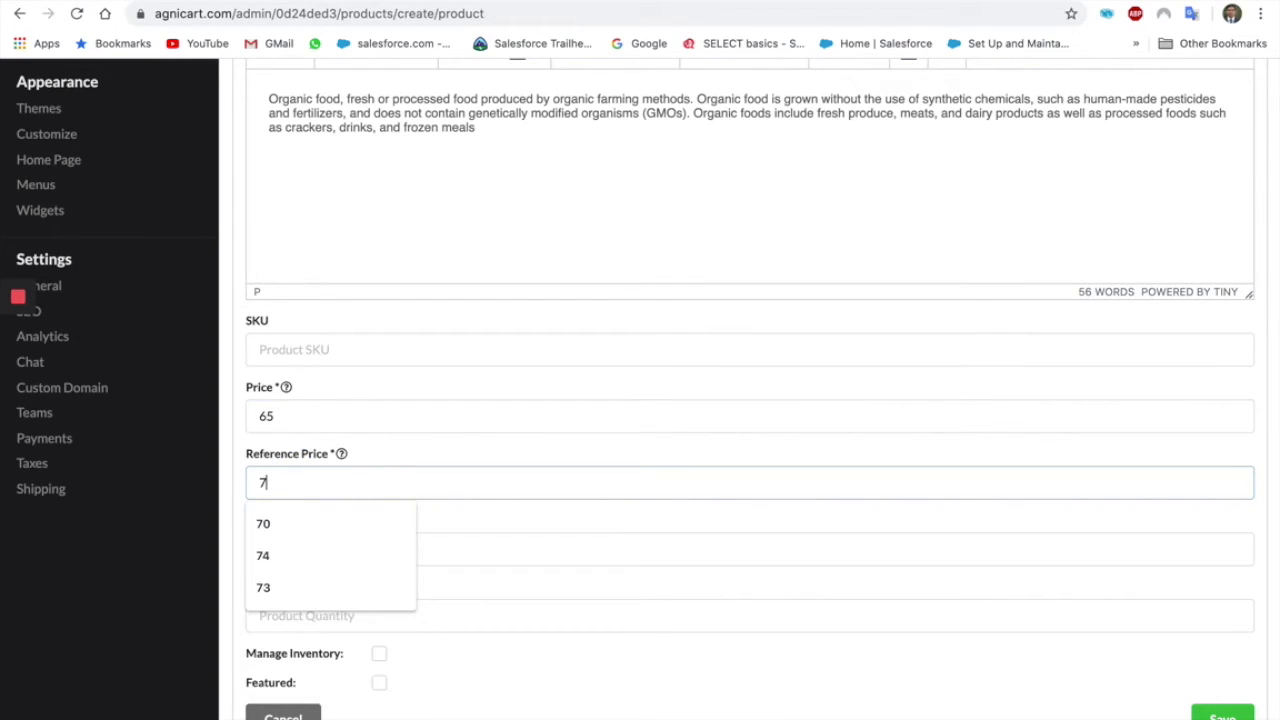
text(5)
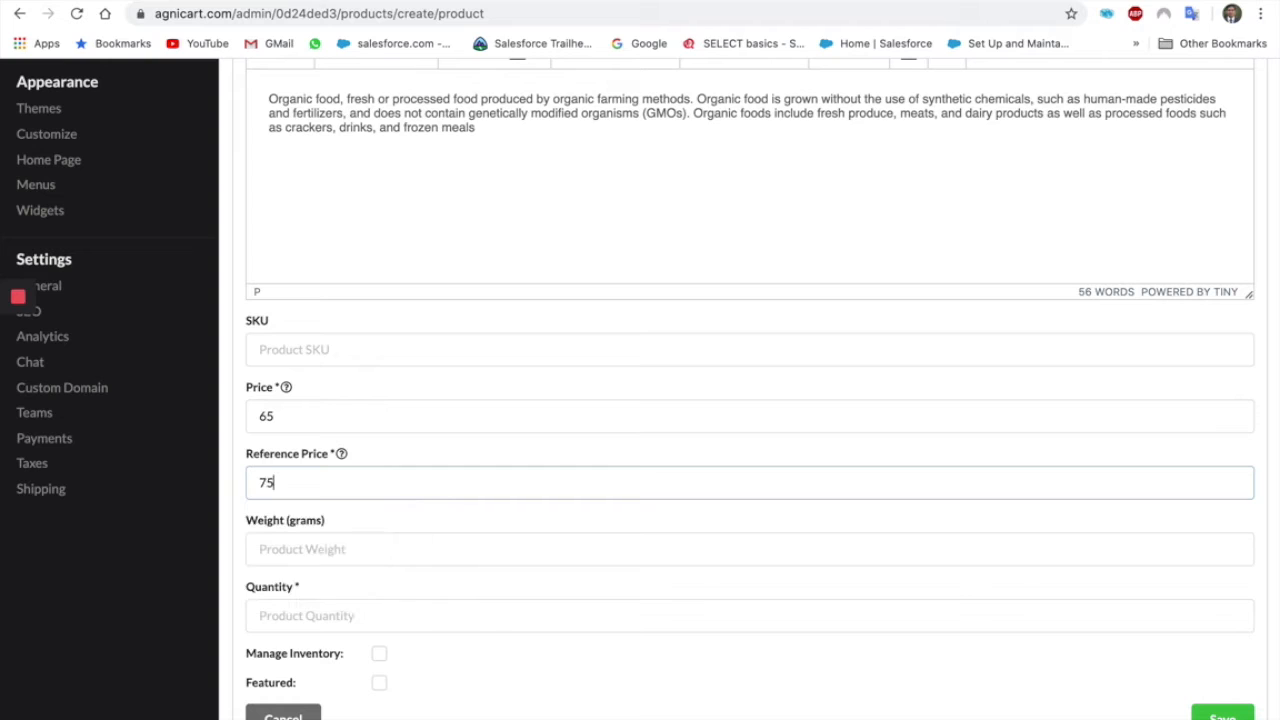
- Set the product's weight to 1000 grams and quantity to 20, and enable Manage Inventory
click(300, 547)
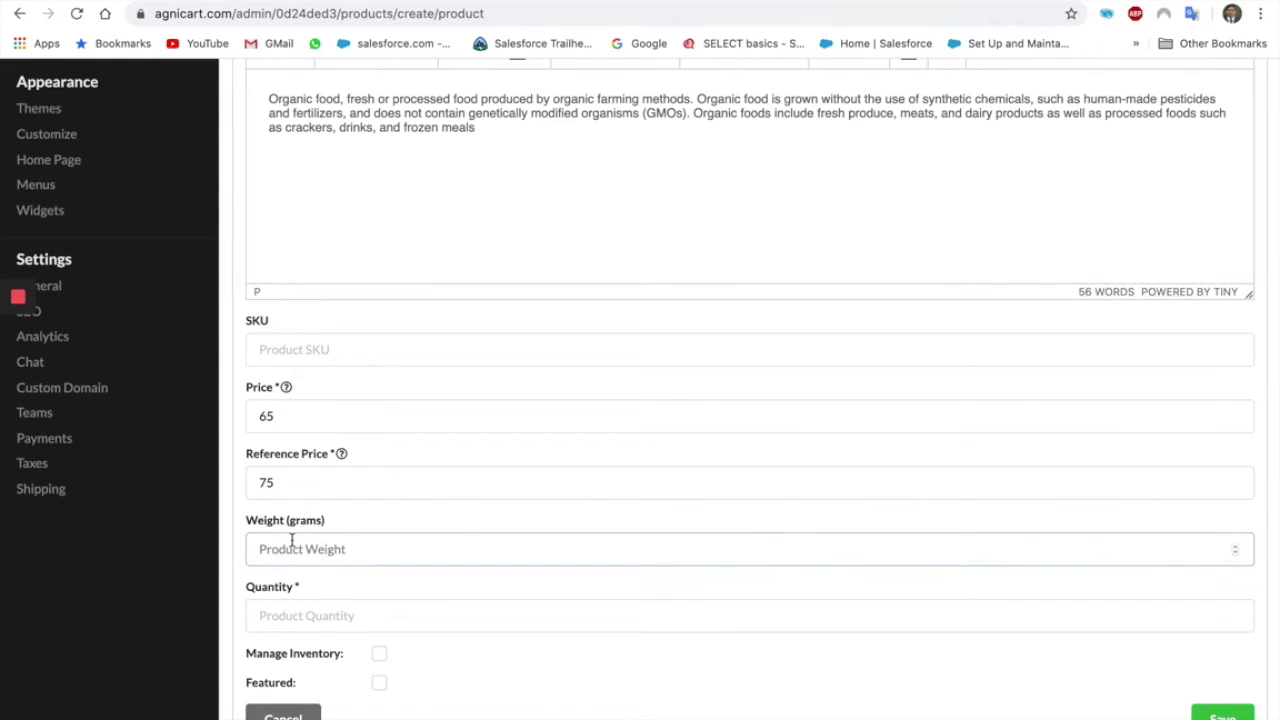
text(1000)
click(279, 614)
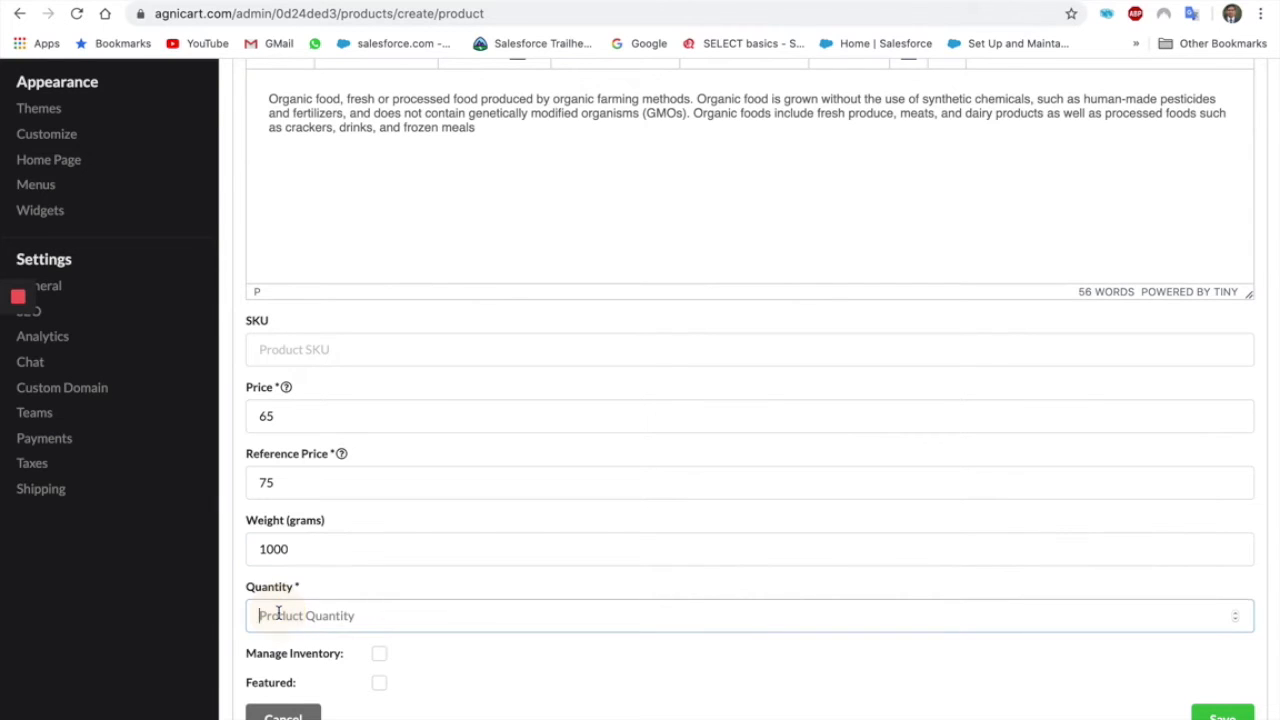
text(20)
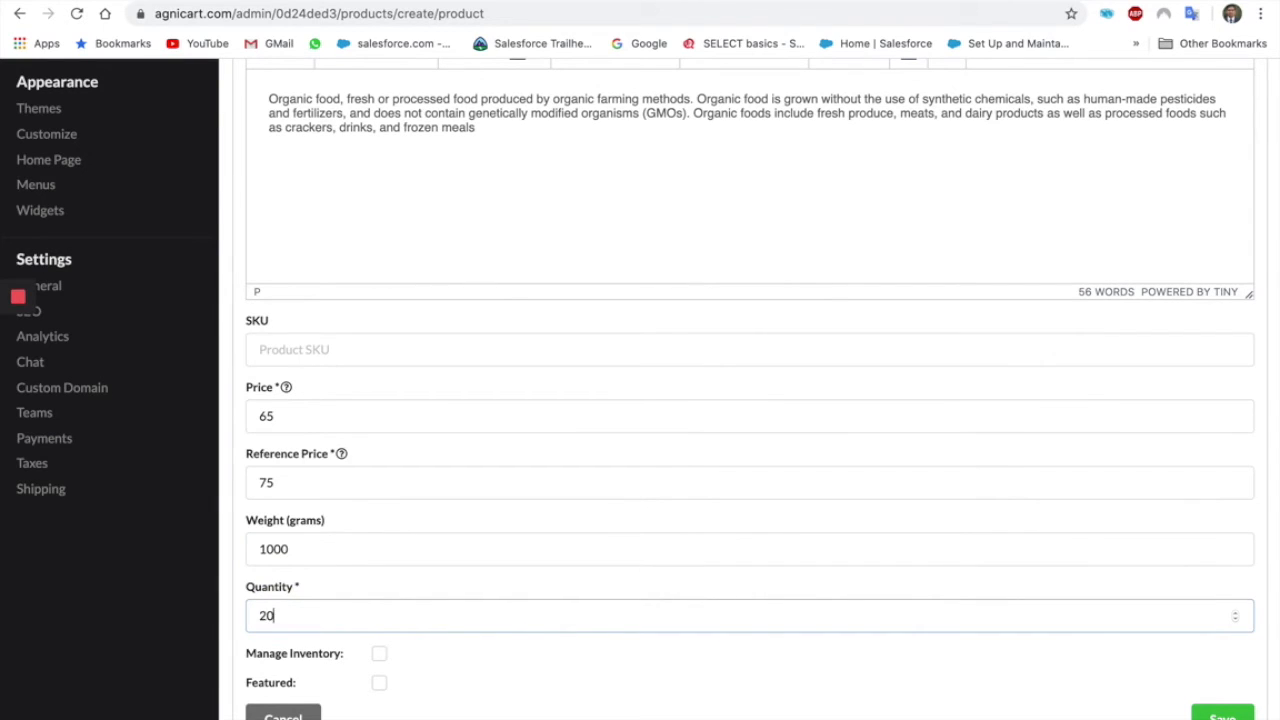
click(379, 656)
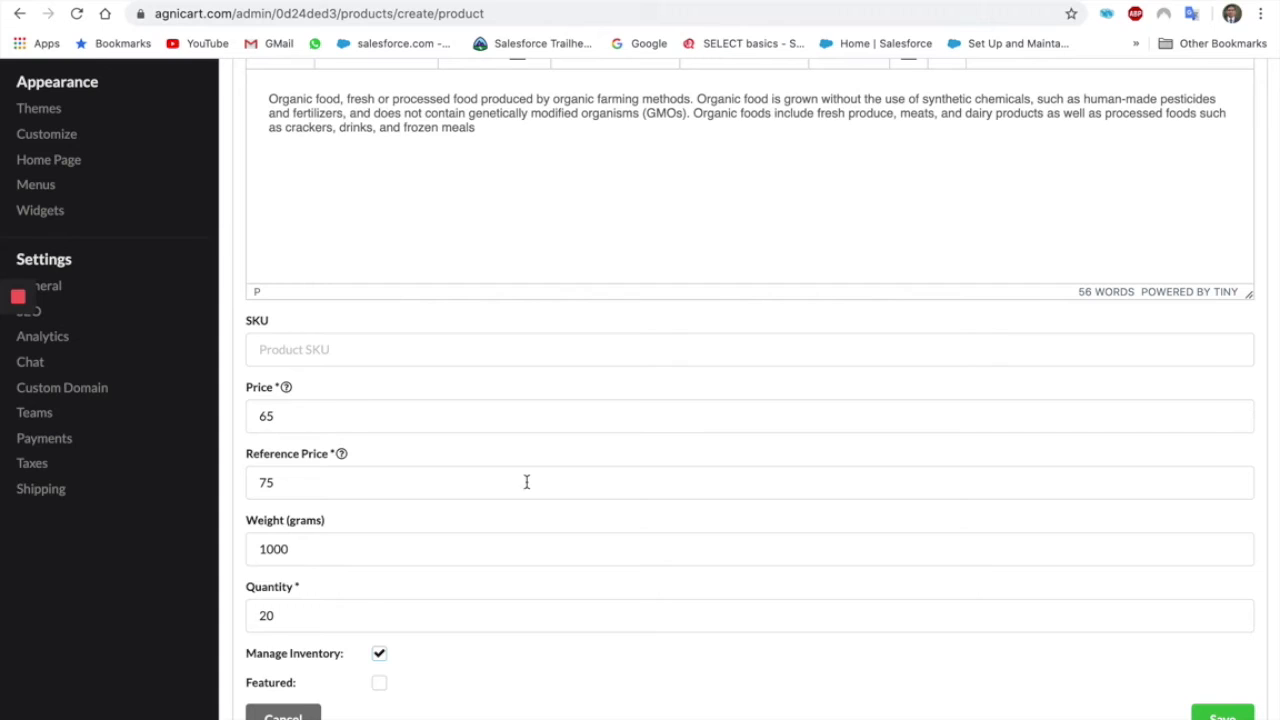
- Set the new cabbage product's SKU to 1111 and save the product
click(310, 350)
text(1111)
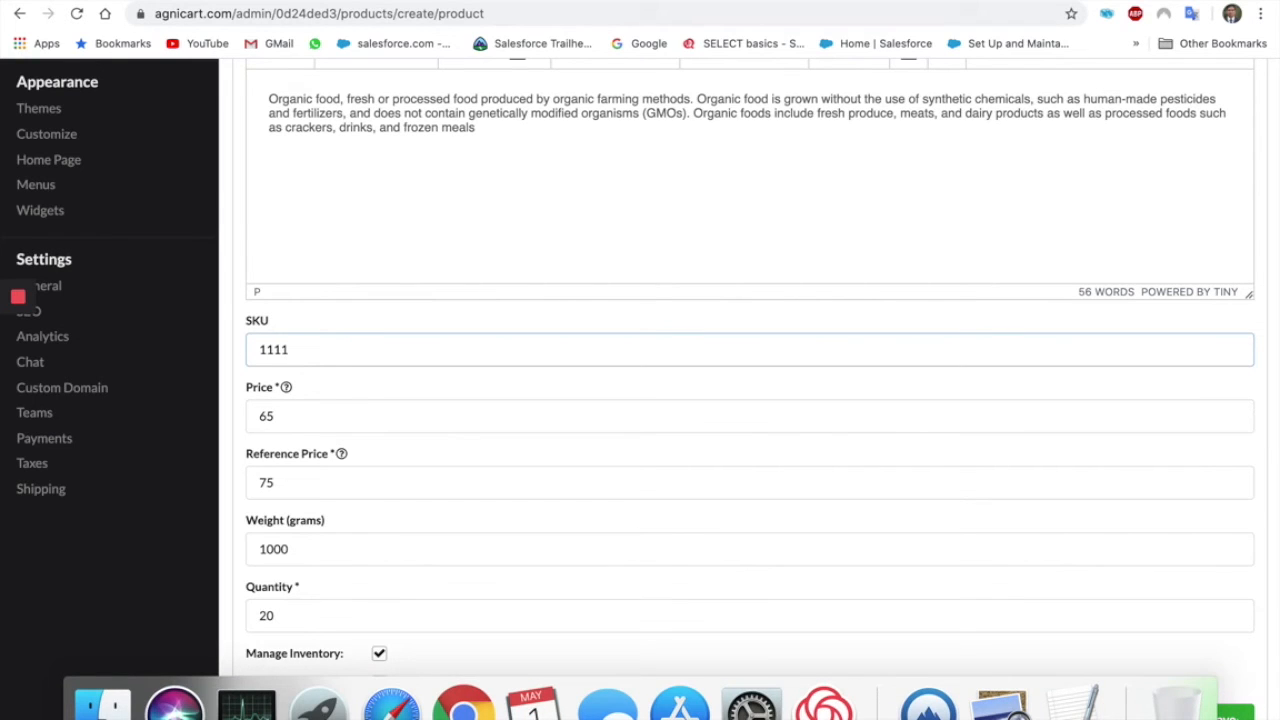
click(1238, 712)
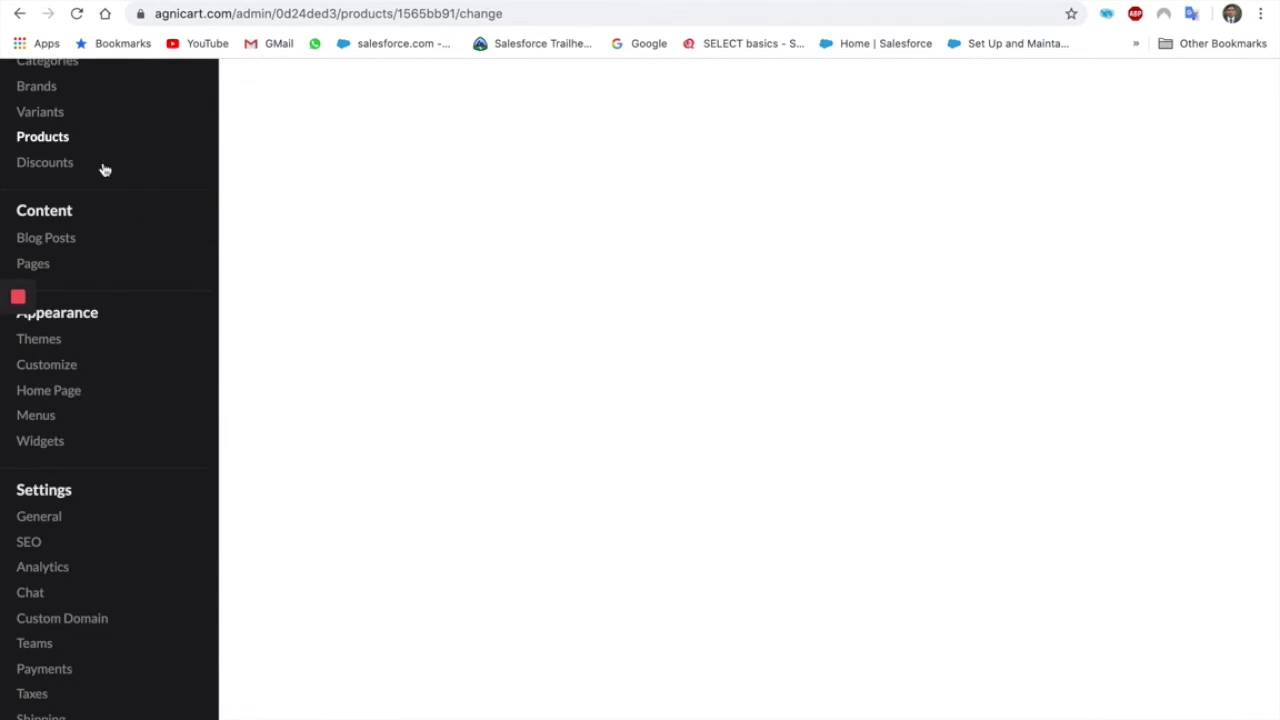
- Open the Organic Cabbage Green product from the product list and add cabbage1_thumbnail.jpg to its images
click(58, 139)
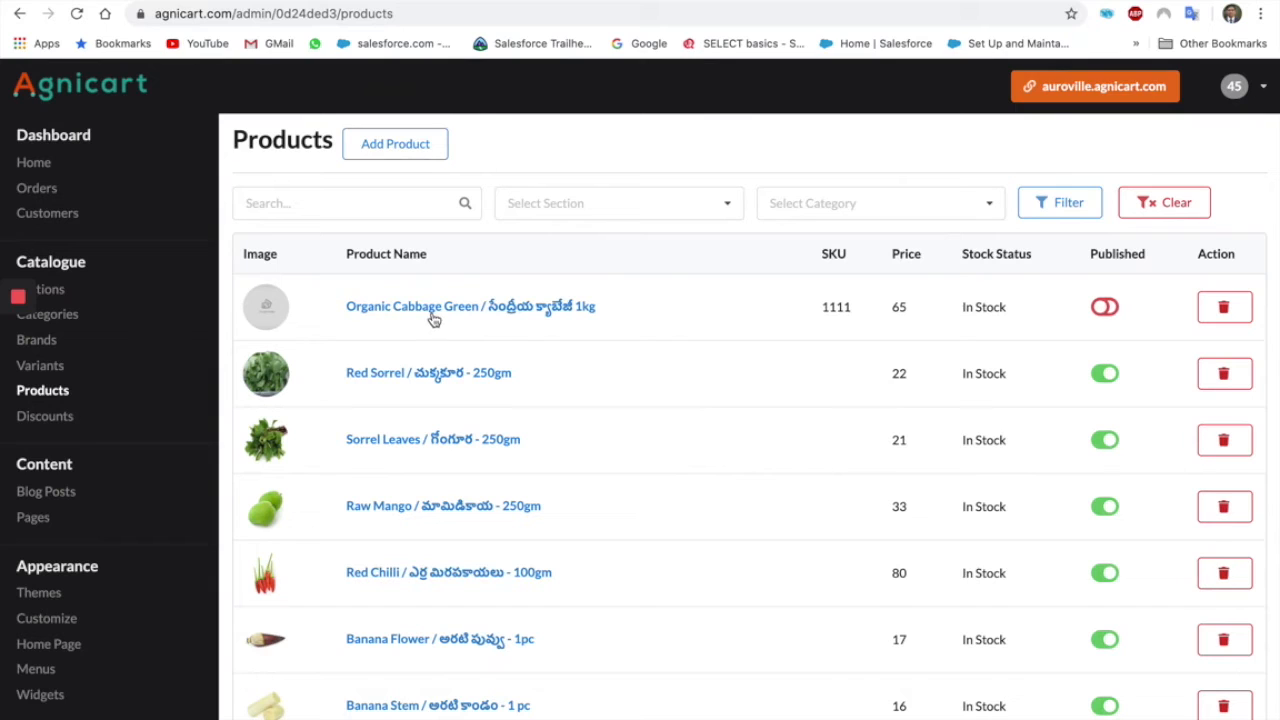
click(370, 310)
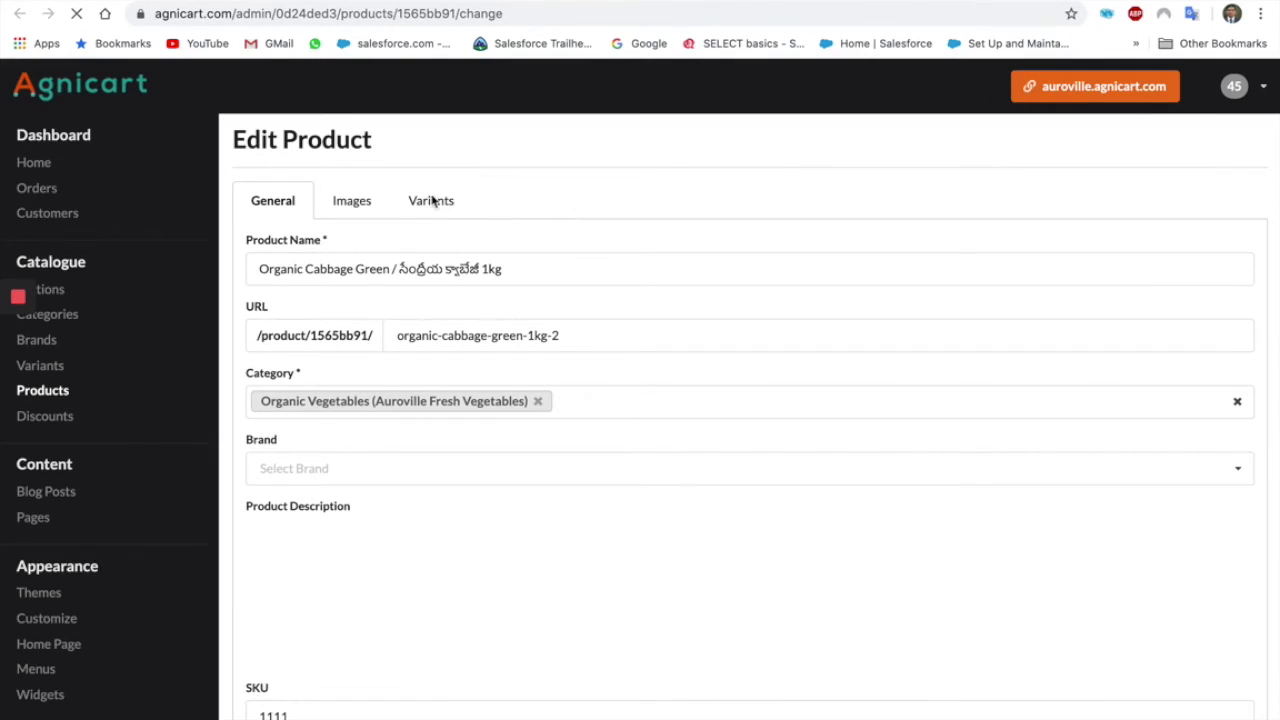
click(355, 203)
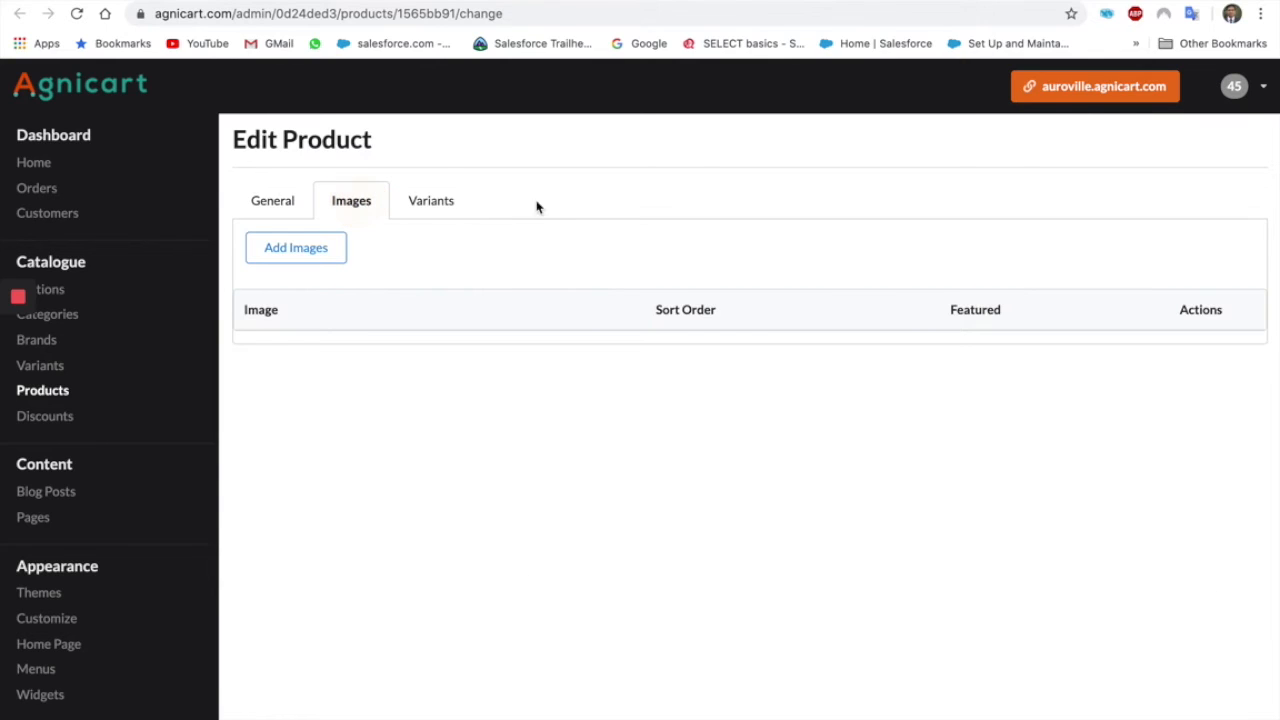
click(292, 251)
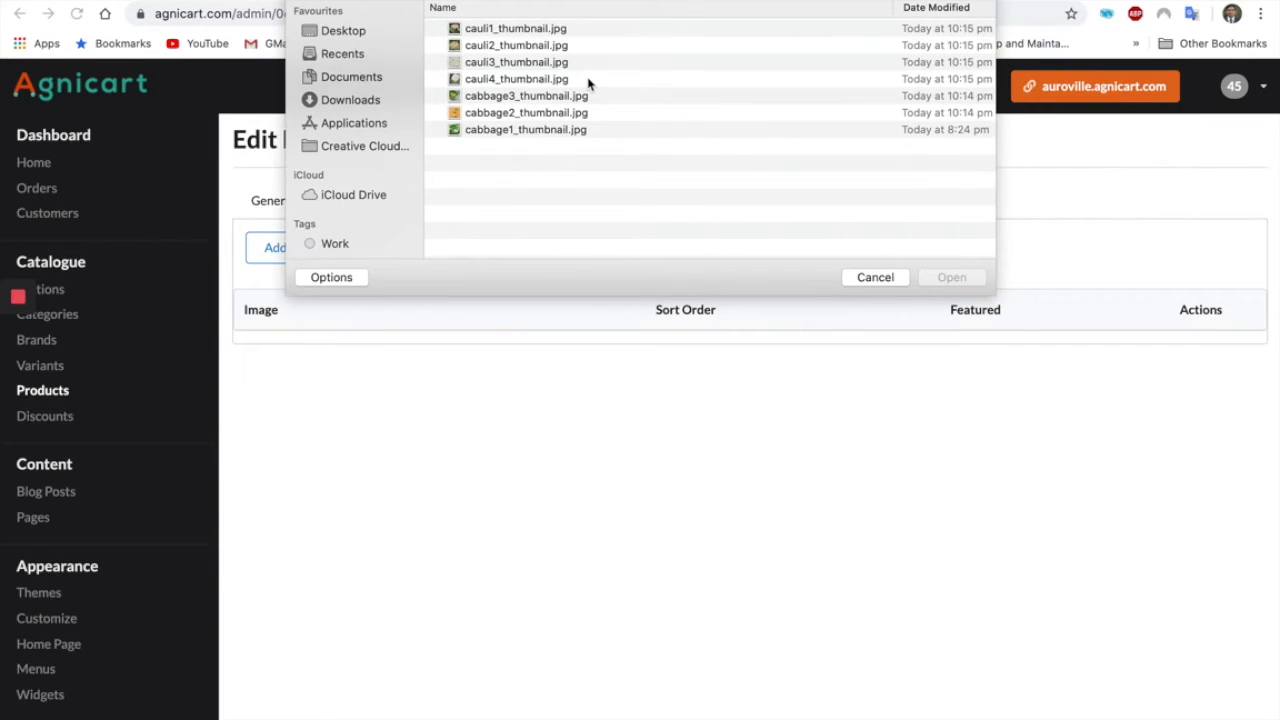
click(508, 131)
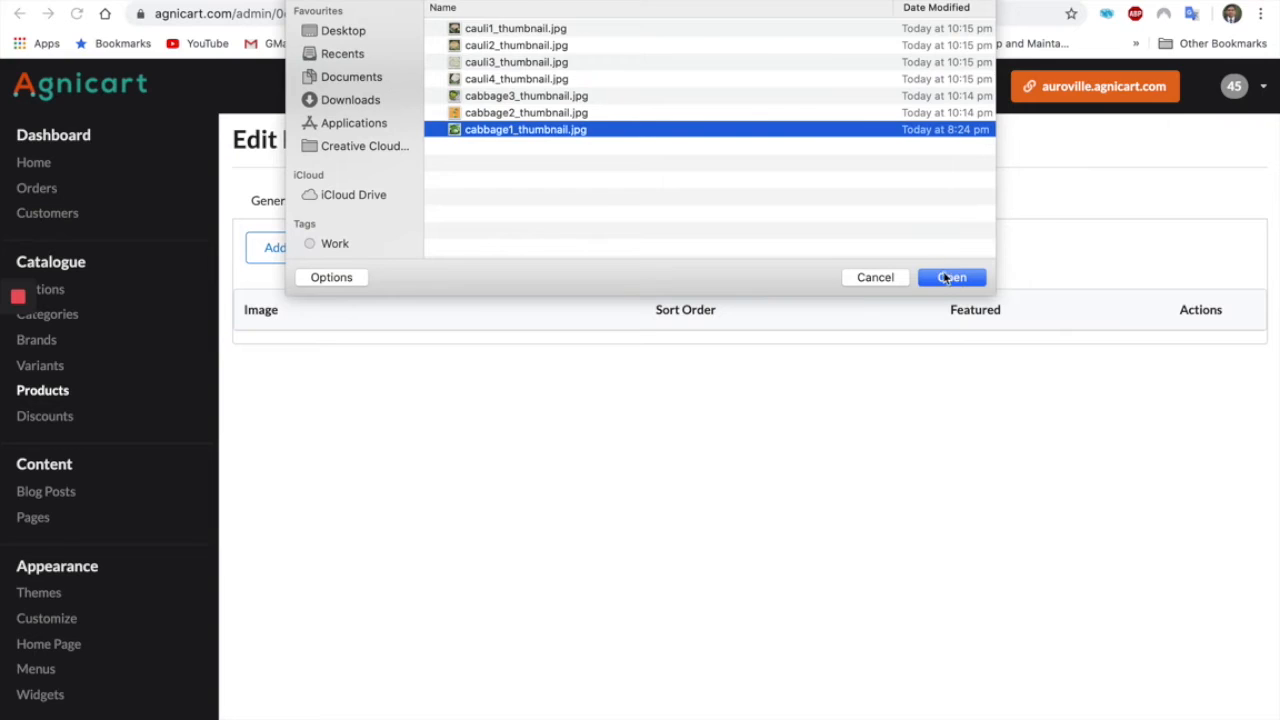
click(952, 279)
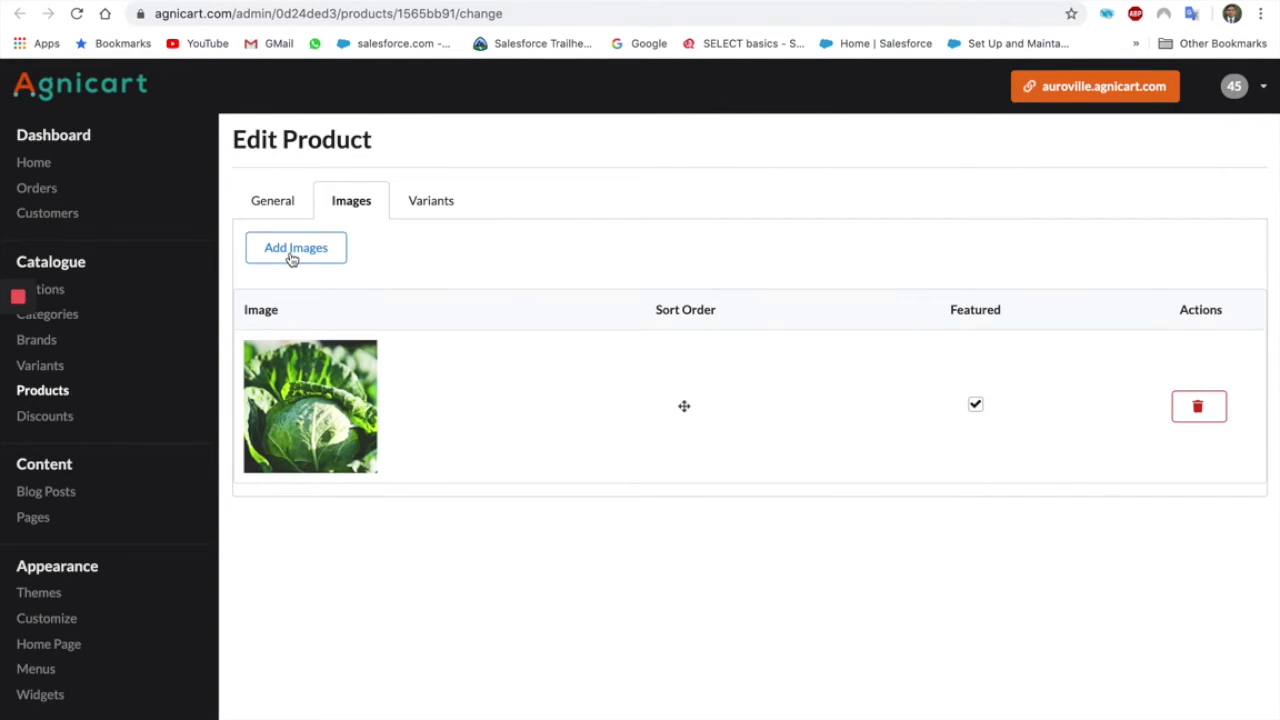
- Add cabbage2_thumbnail.jpg and cabbage3_thumbnail.jpg to the cabbage product's images
click(501, 258)
click(540, 115)
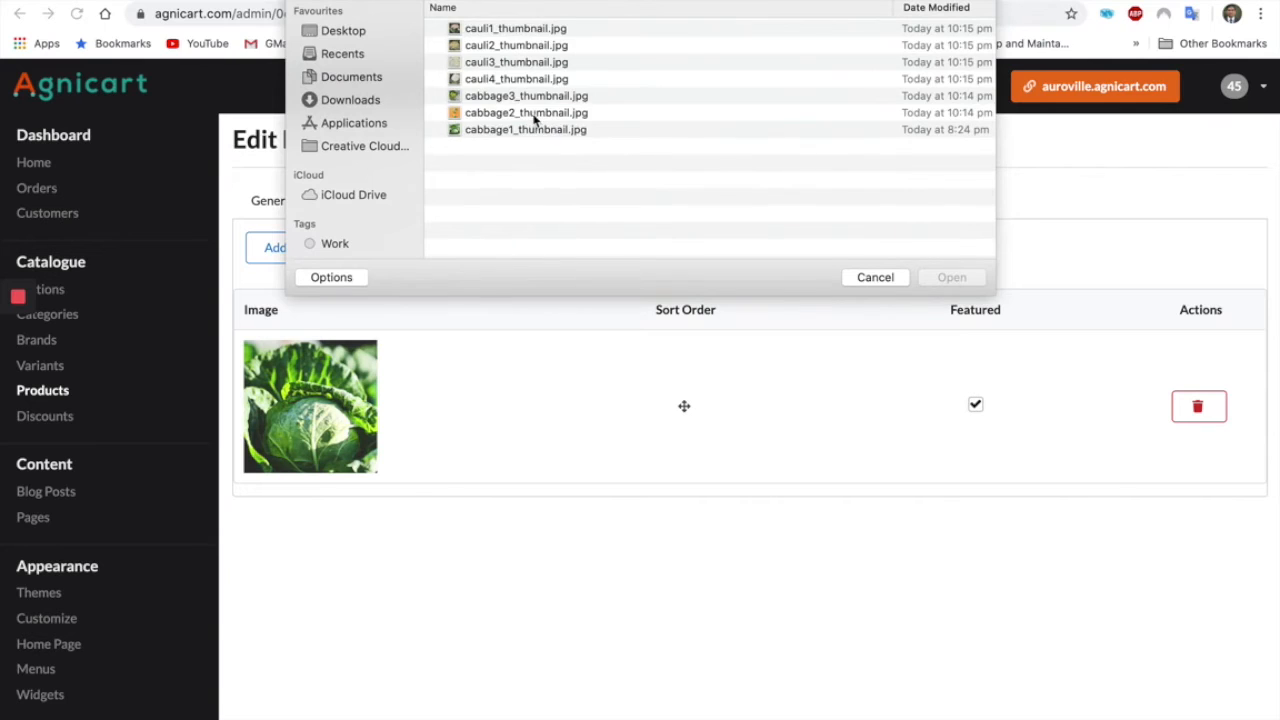
click(955, 277)
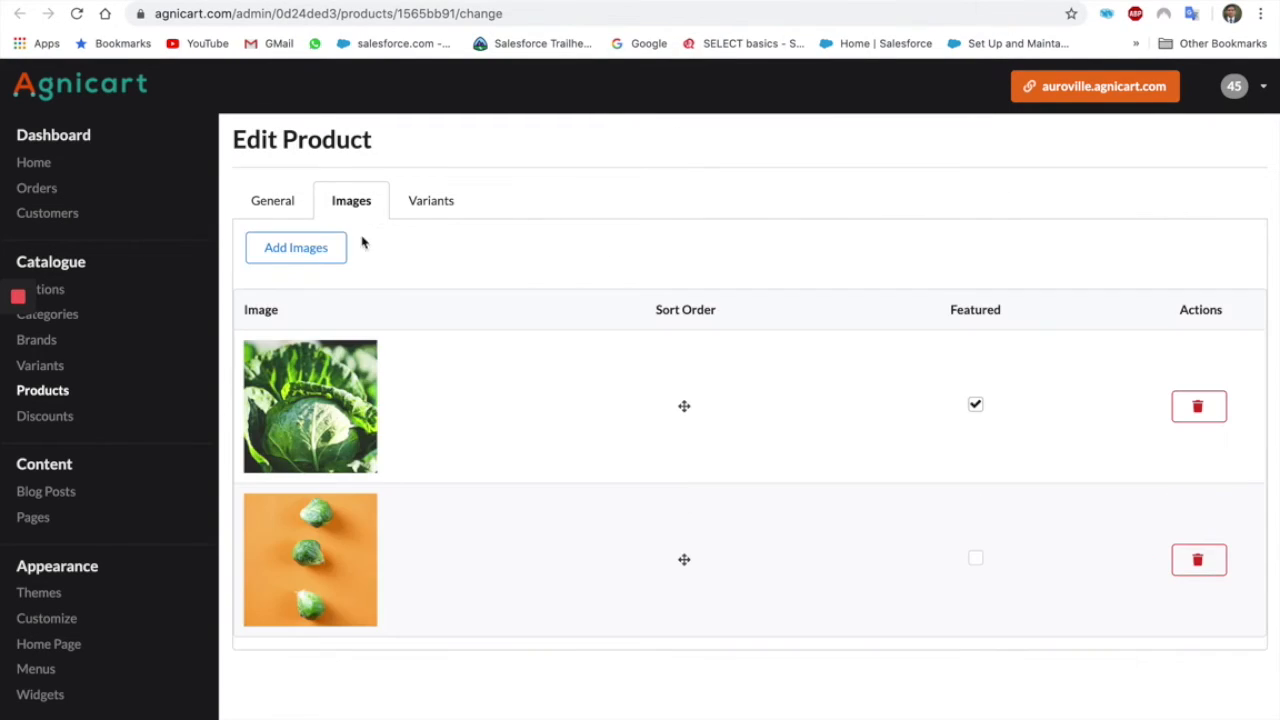
click(307, 251)
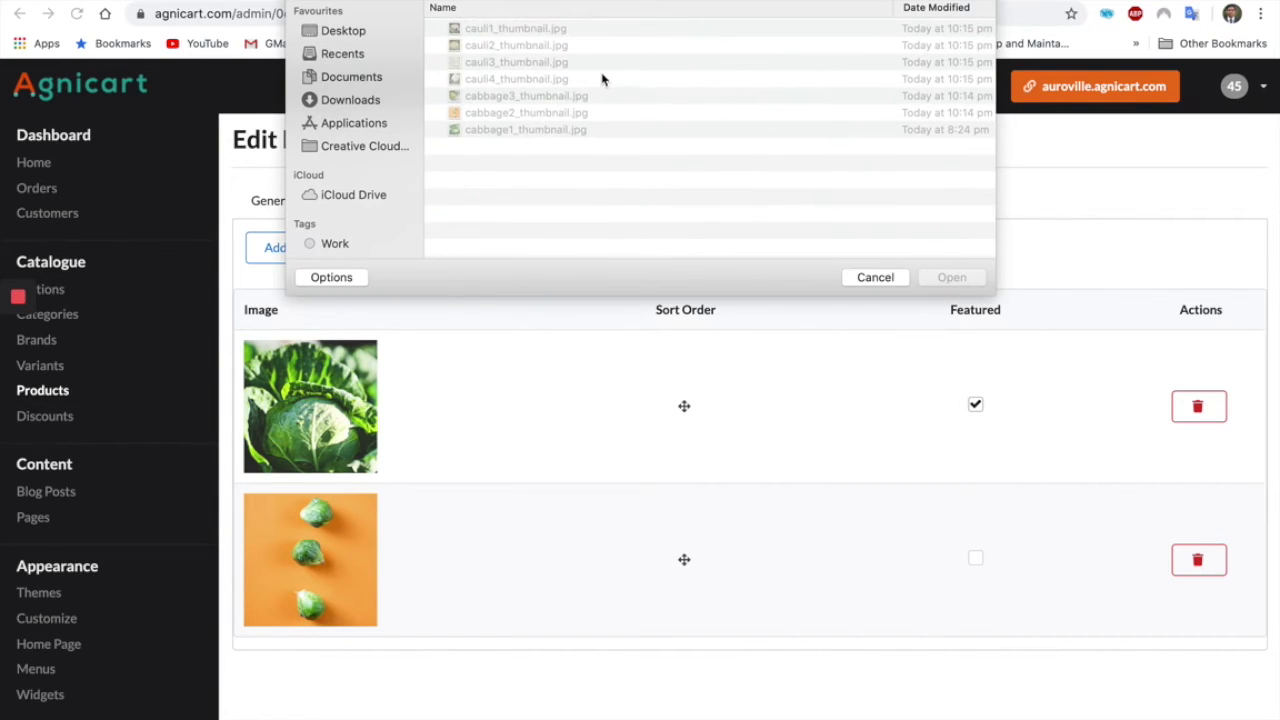
click(549, 96)
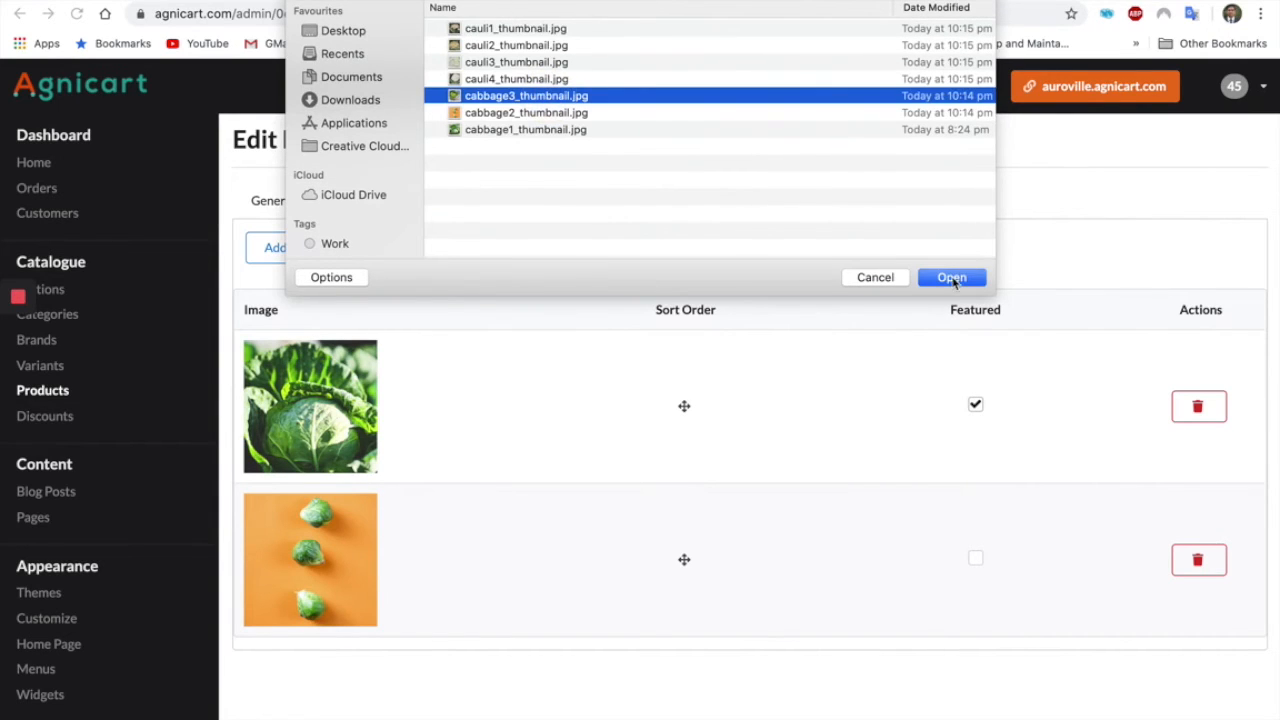
click(949, 277)
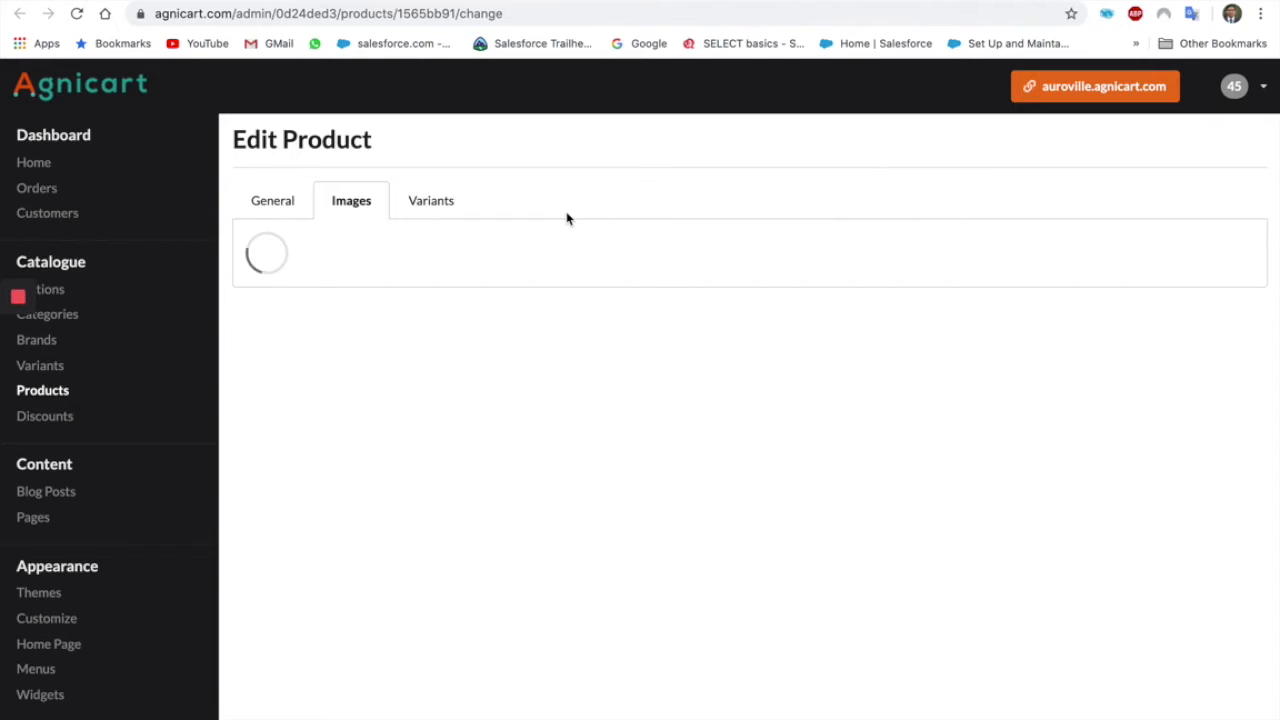
- Save the edited cabbage product from its general details and publish it in the product list
click(275, 203)
scroll(680, 291, down, 10)
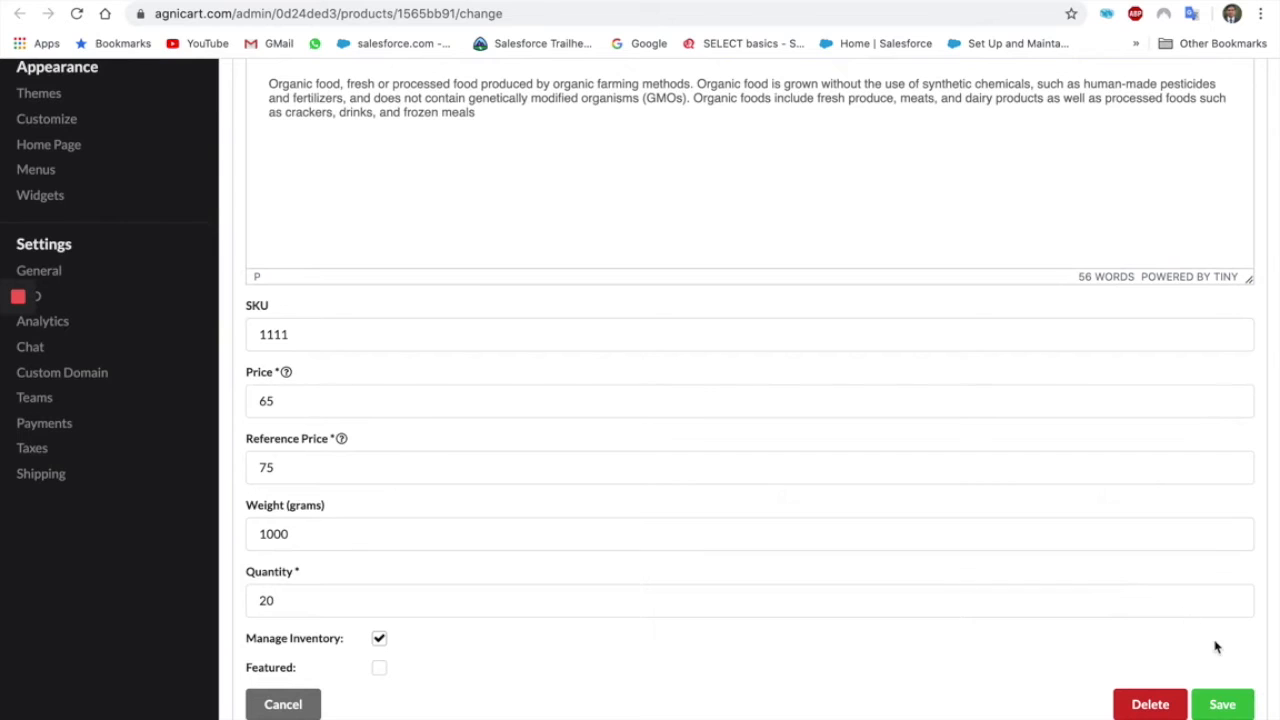
click(1222, 703)
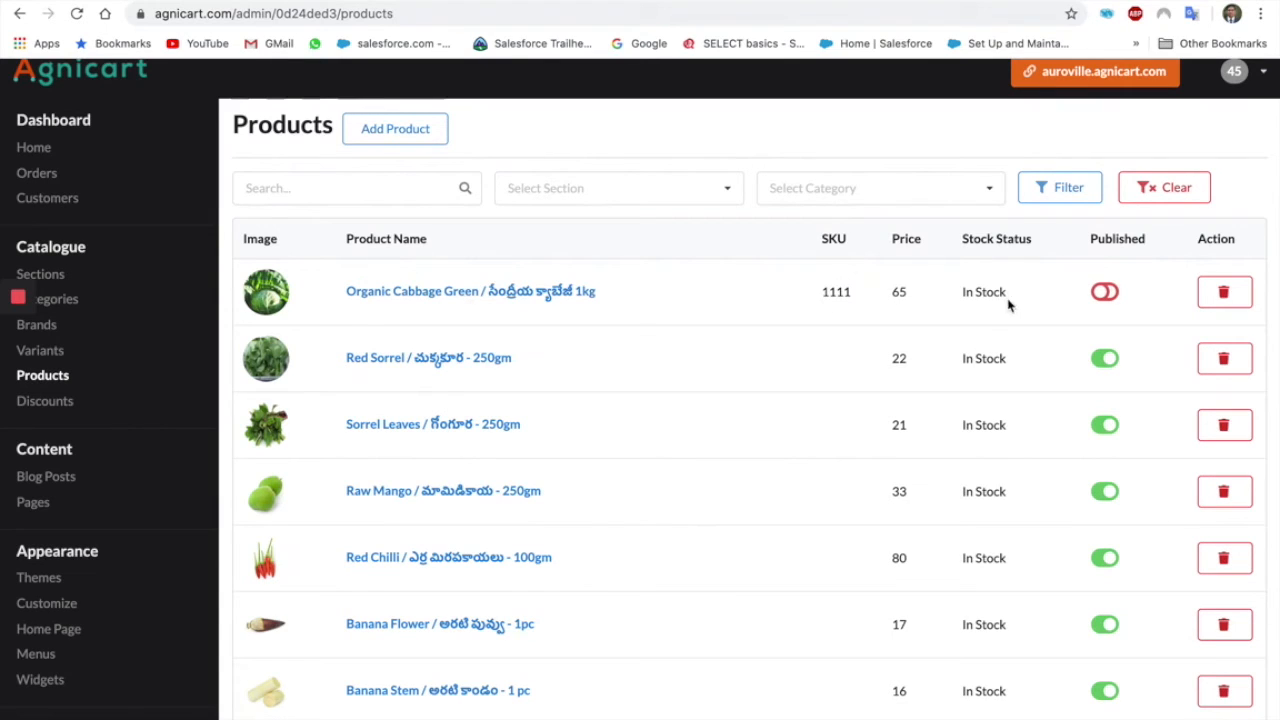
click(1105, 292)
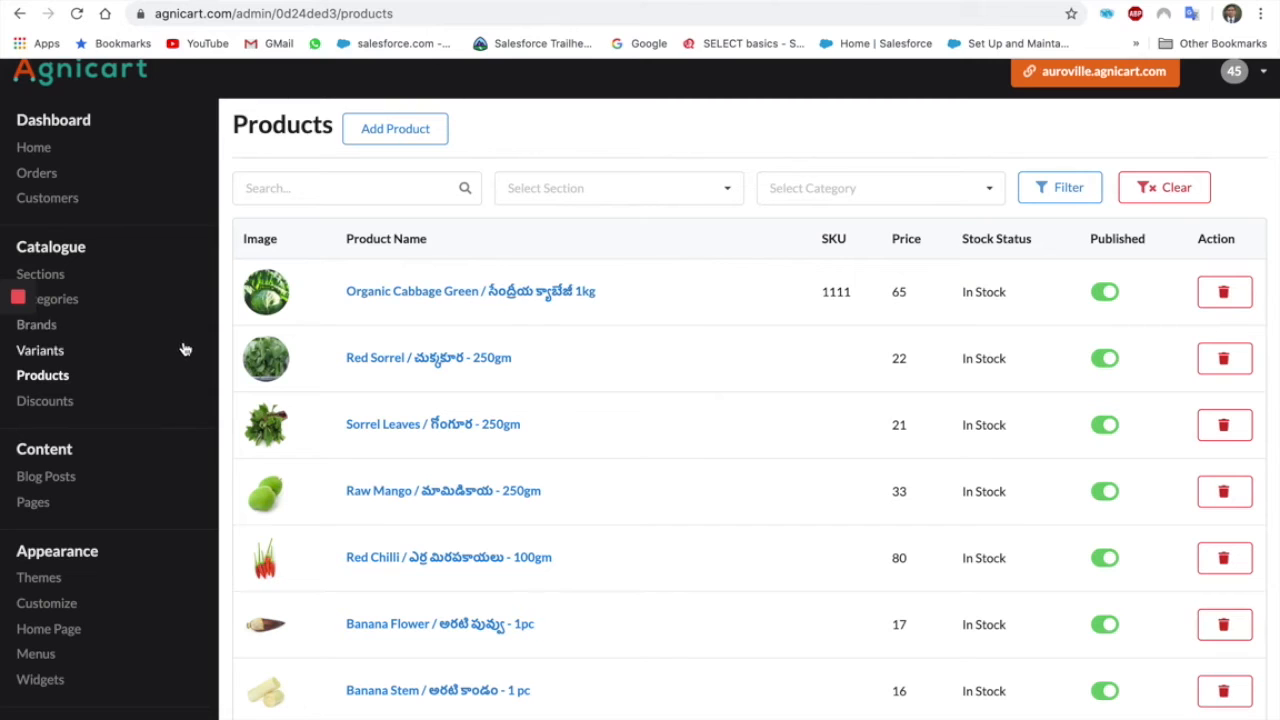
- Start a new product and copy "Organic Cauliflower/ సేంద్రీయ కాలీఫవర్ 1Kg" from the text notes into its name
click(397, 131)
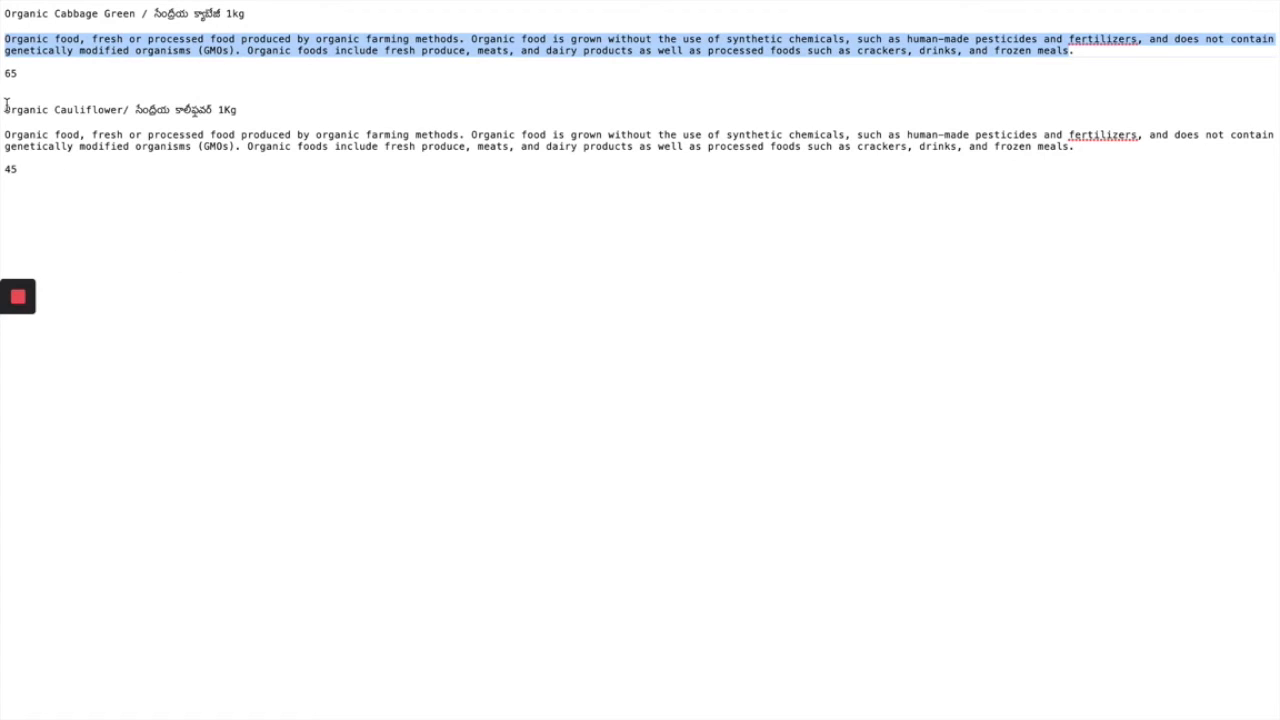
drag(6, 107, 236, 110)
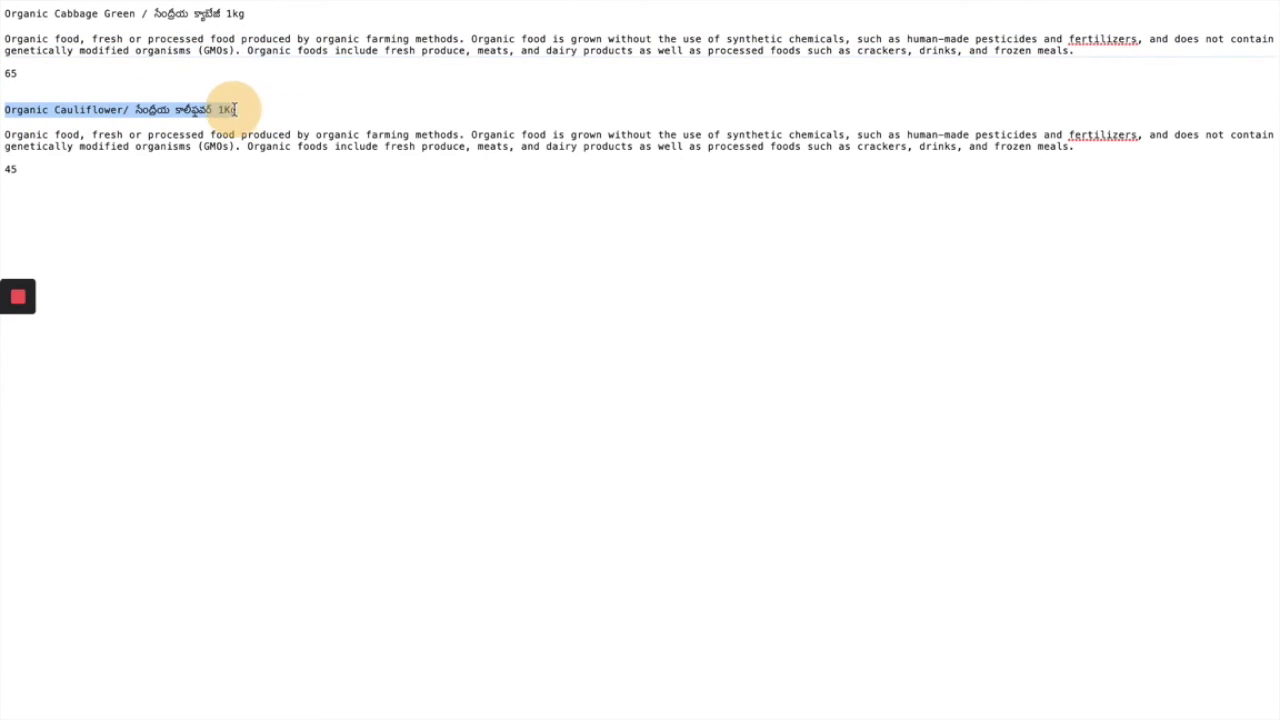
key(super+Tab)
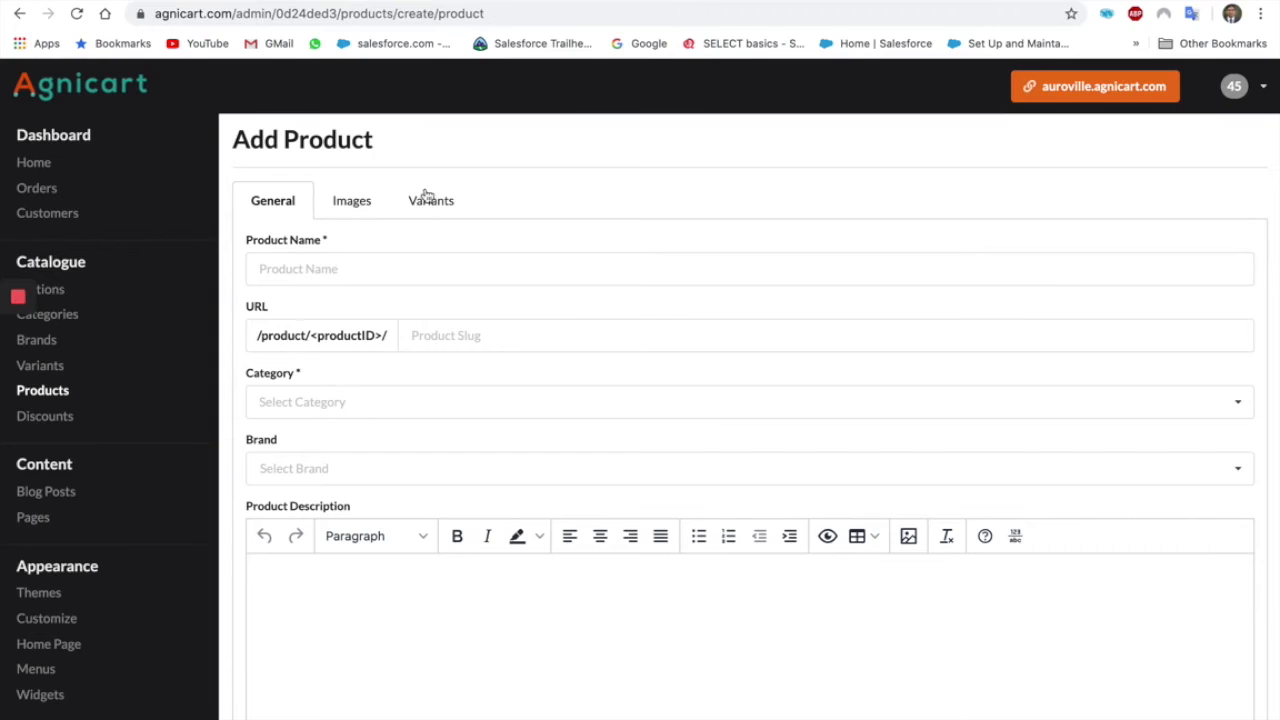
click(358, 262)
text(Organic Cauliflower/ సేంద్రియ కాలీఫవర్ 1Kg)
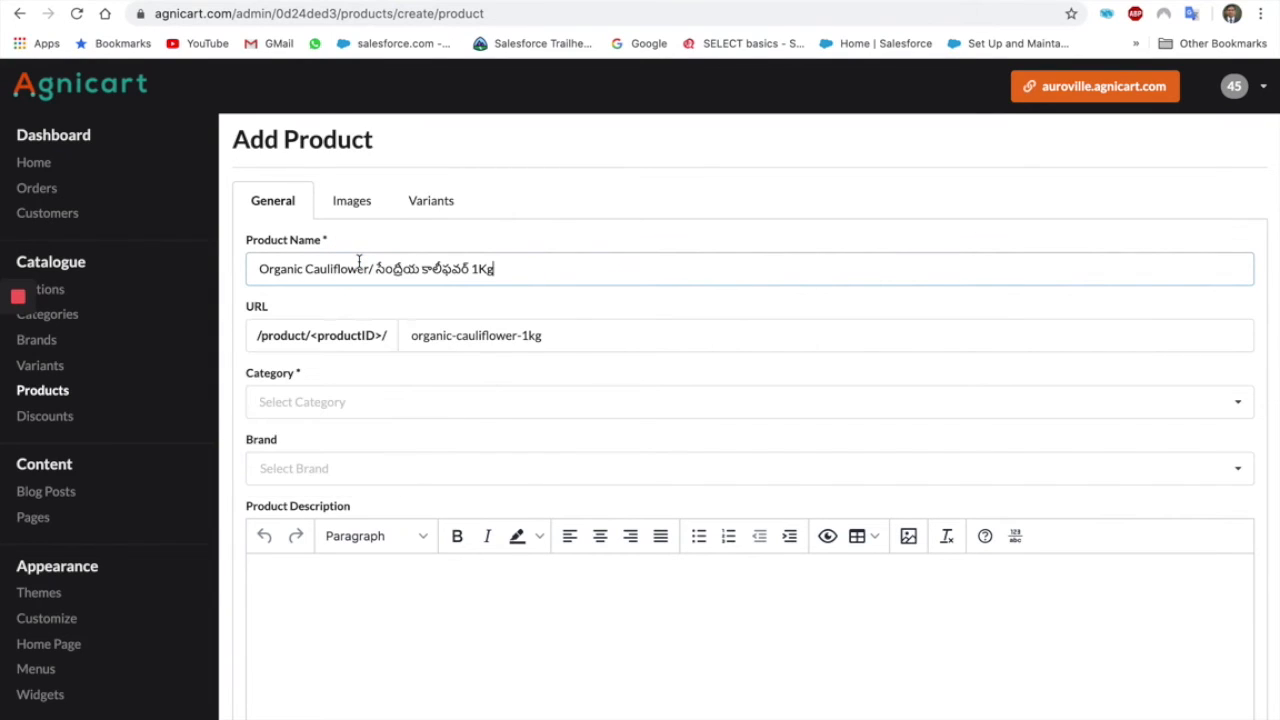
- Assign the cauliflower product to Organic Vegetables (Auroville Fresh Vegetables) and copy its organic food paragraph from the text notes into the description
click(314, 401)
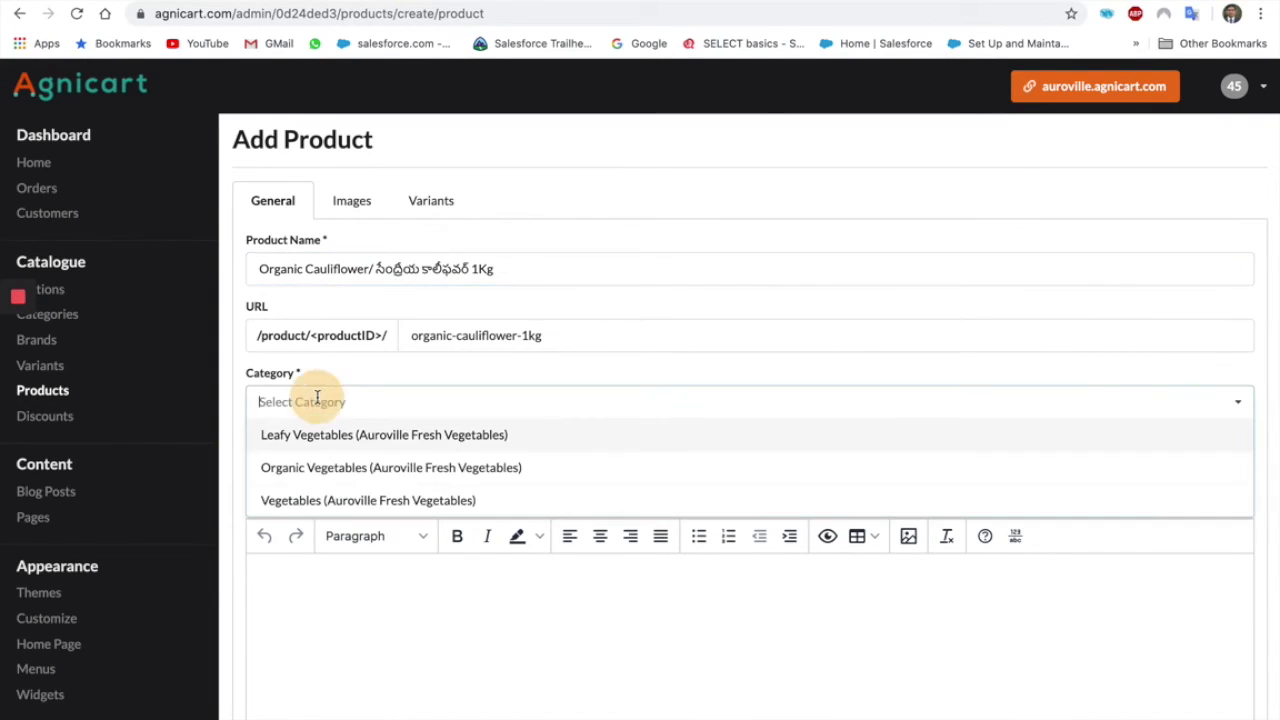
click(305, 469)
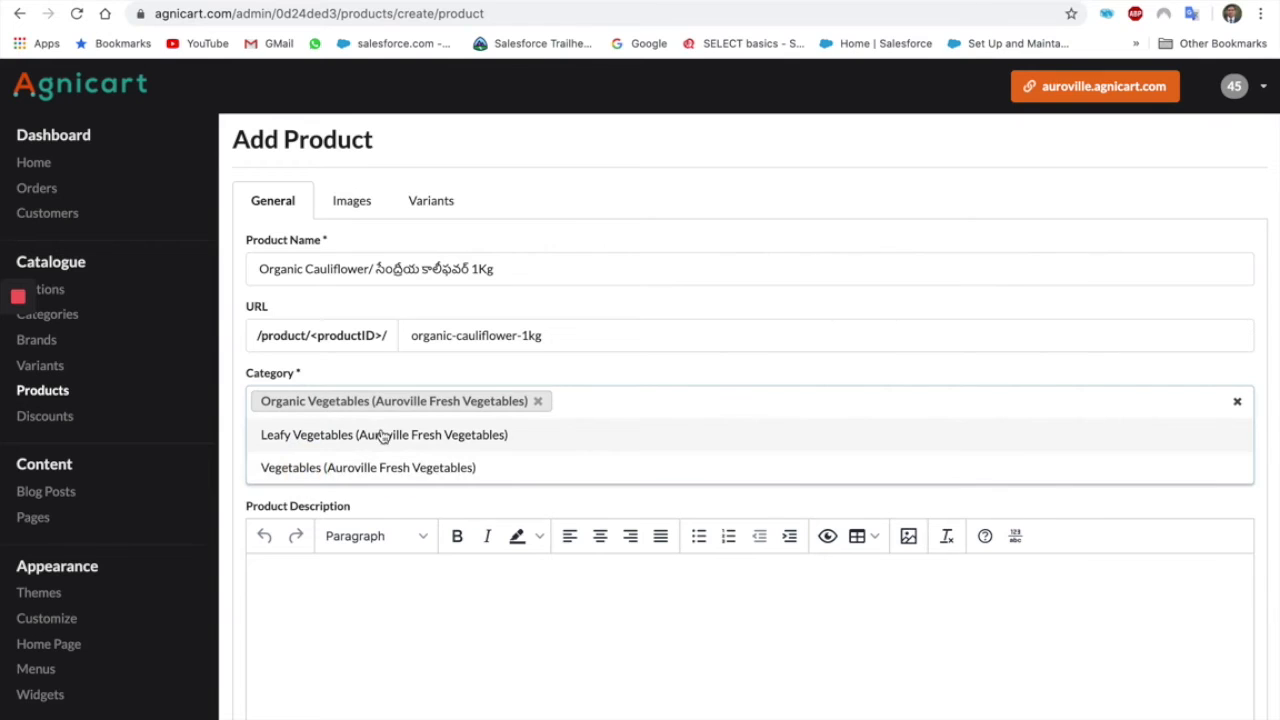
click(334, 571)
key(super+Tab)
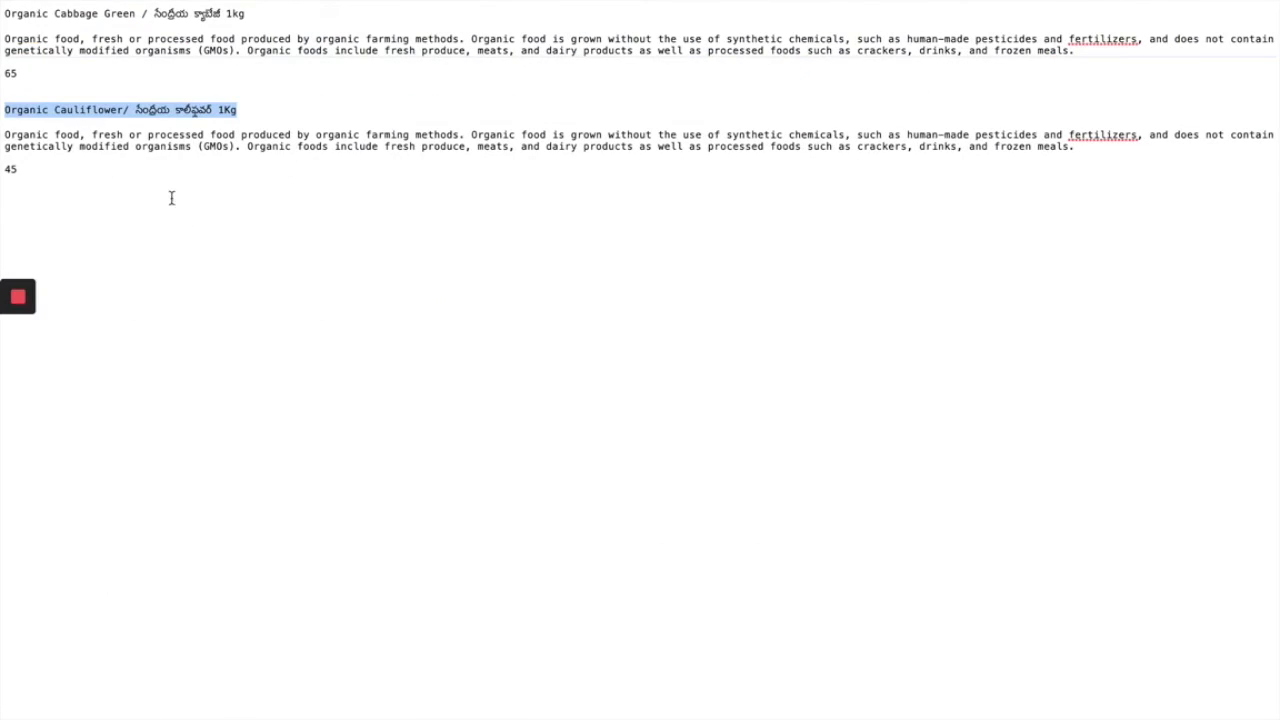
drag(4, 136, 1077, 149)
key(super+c)
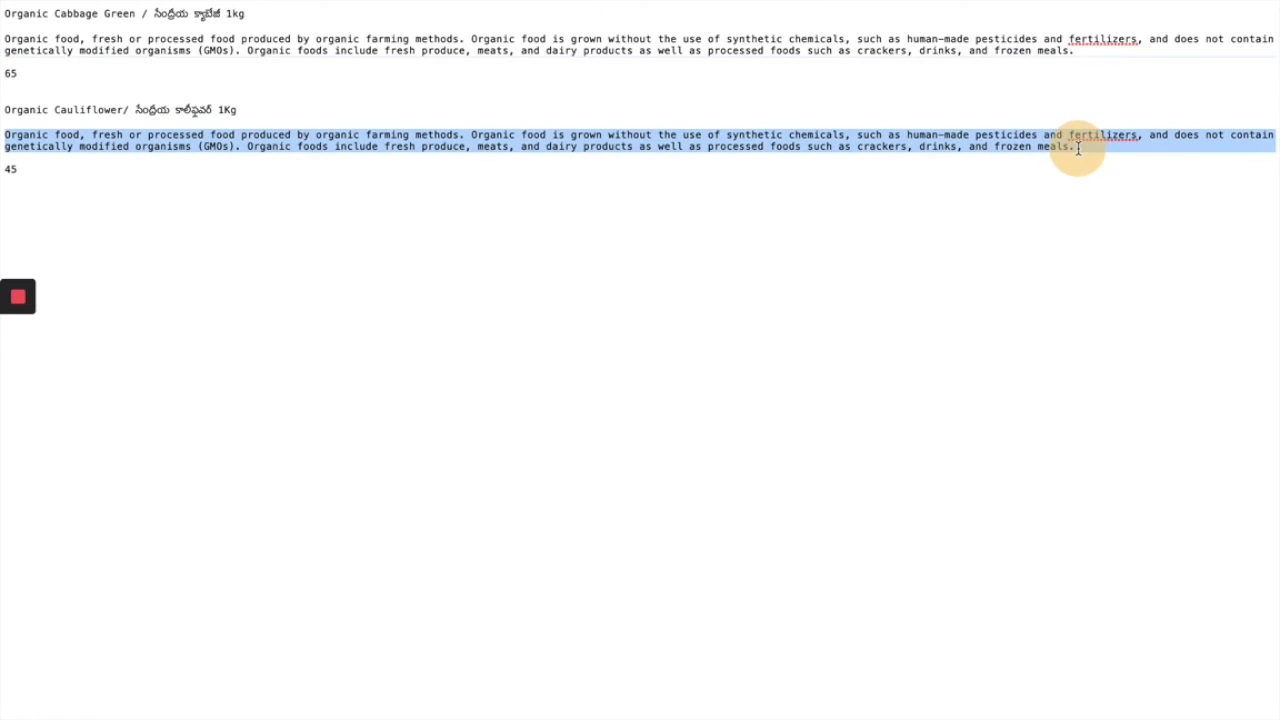
key(super+Tab)
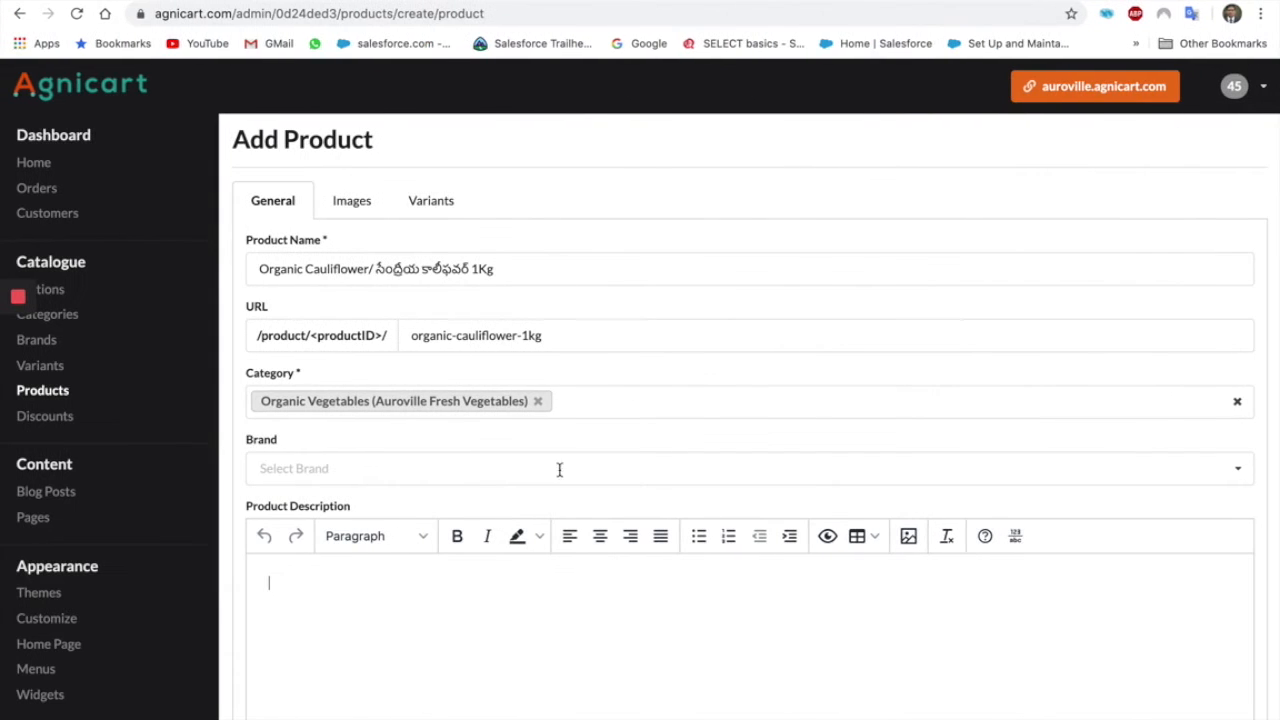
key(super+v)
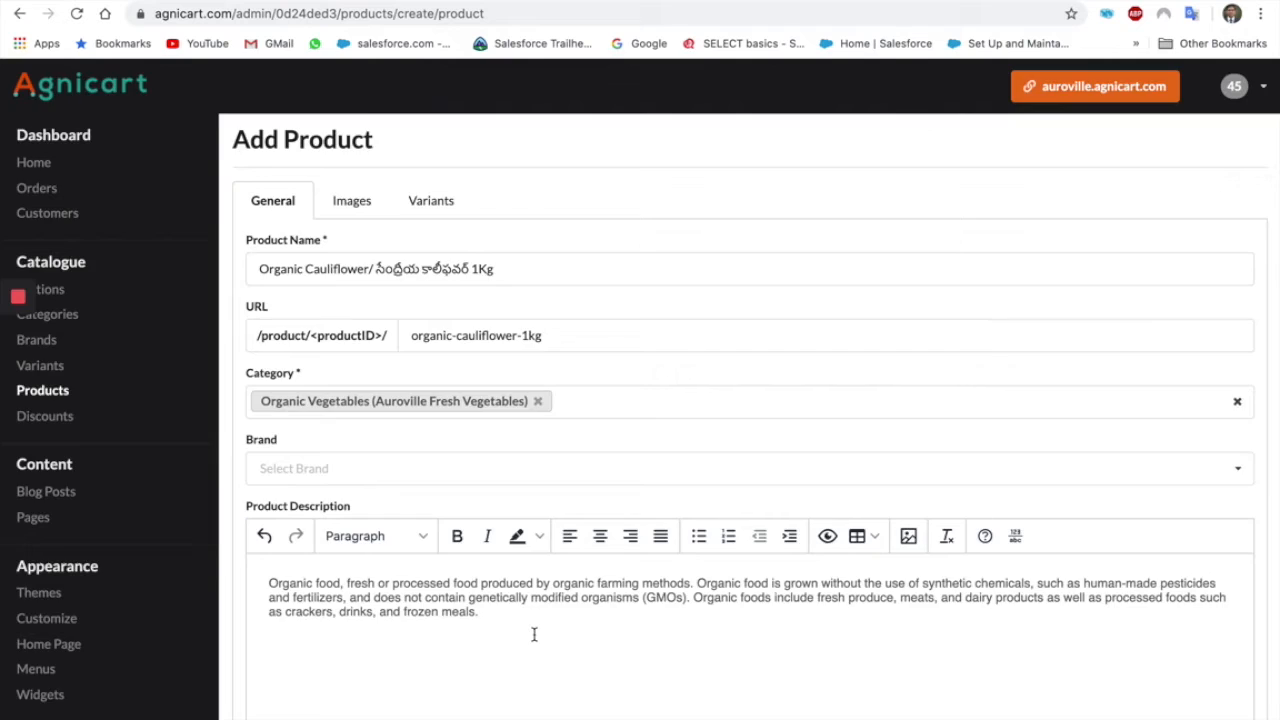
- Set the cauliflower product's SKU to 2222, price to 45 and reference price to 50
scroll(534, 634, down, 5)
scroll(534, 638, up, 5)
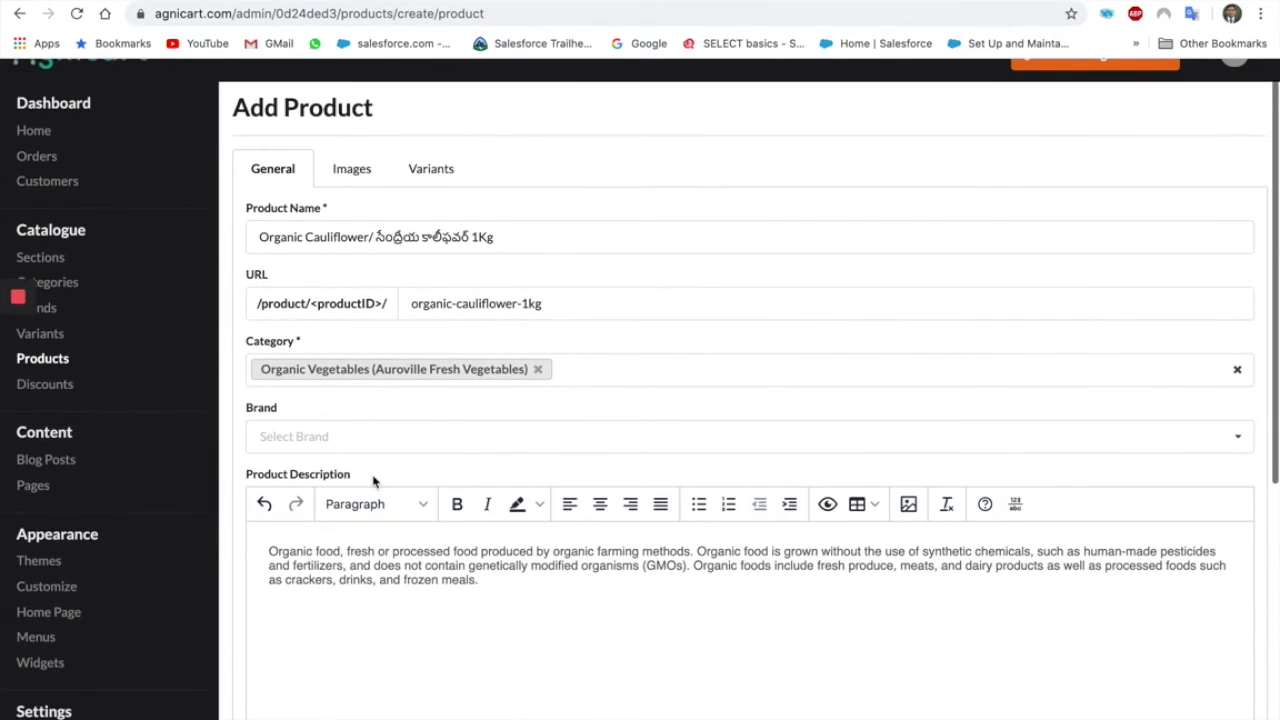
scroll(431, 580, down, 5)
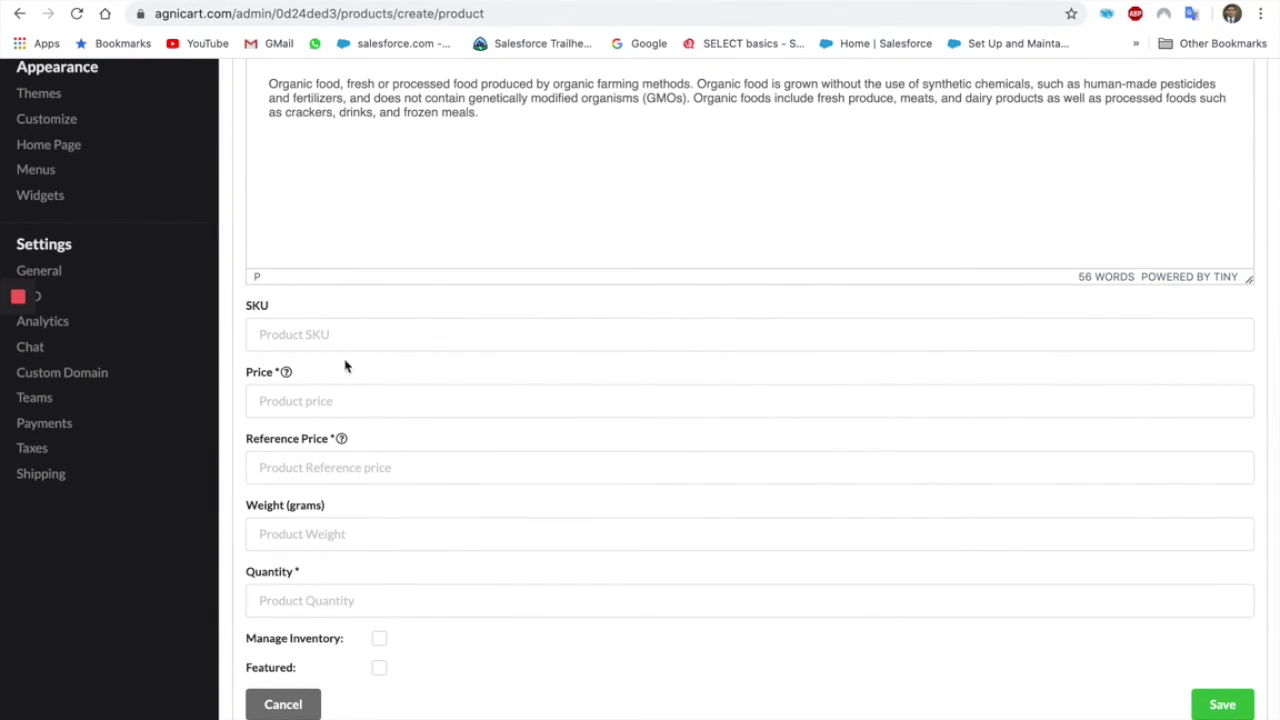
click(319, 337)
text(2222)
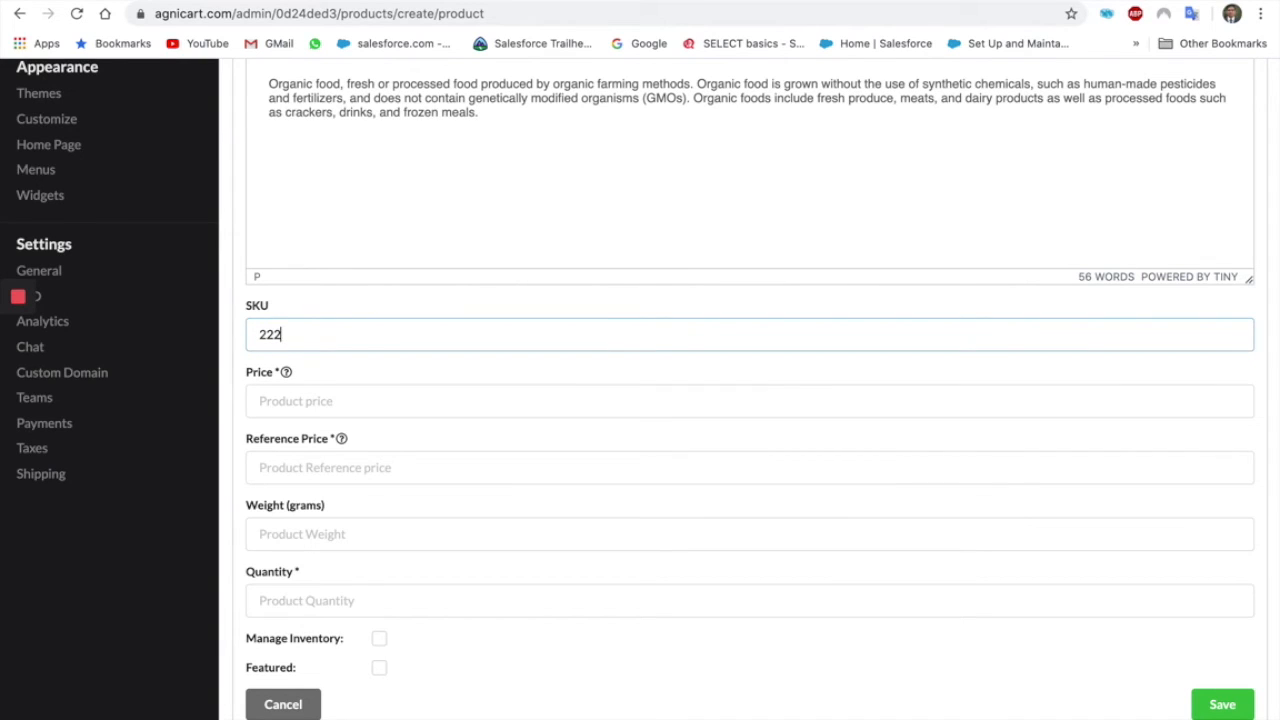
click(313, 399)
text(45)
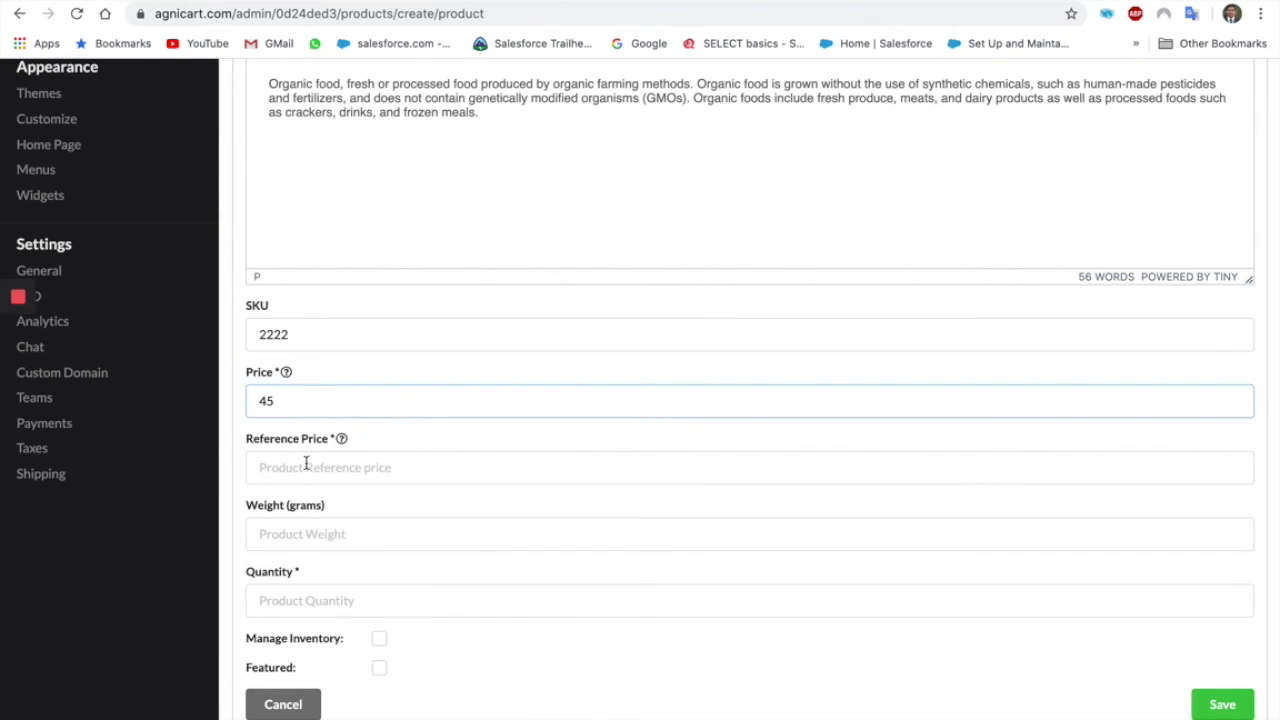
click(306, 467)
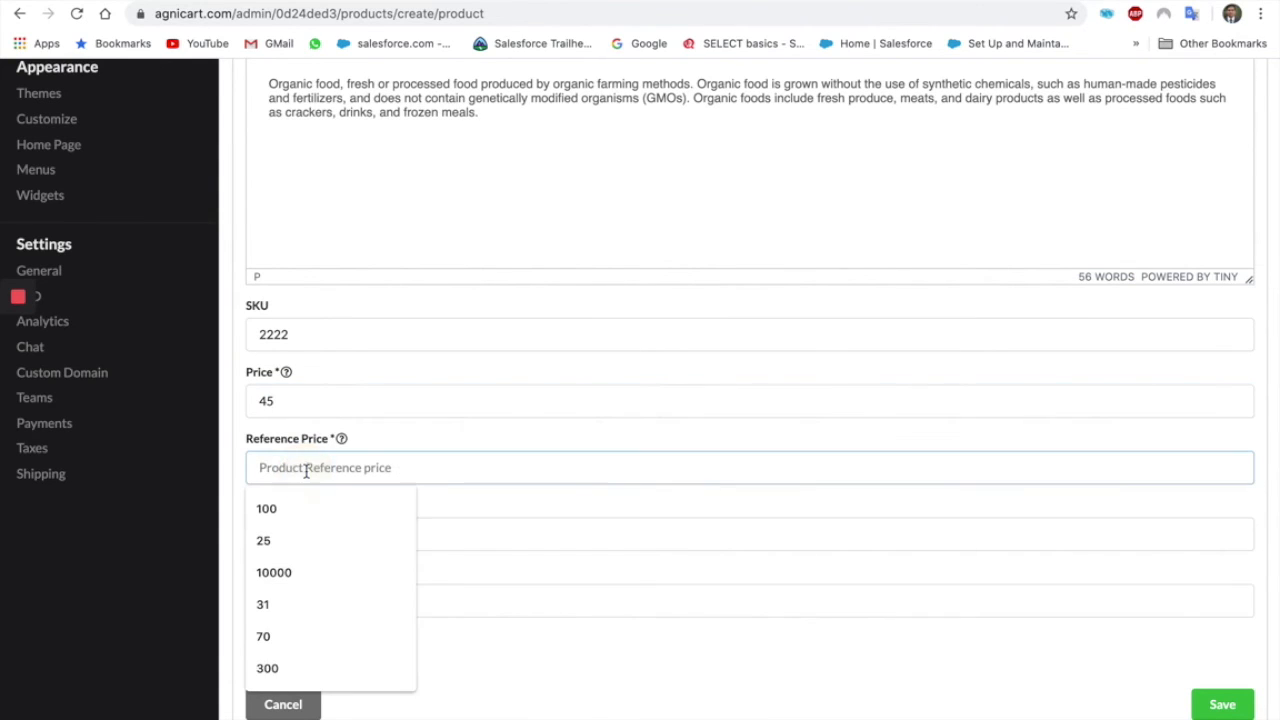
text(50)
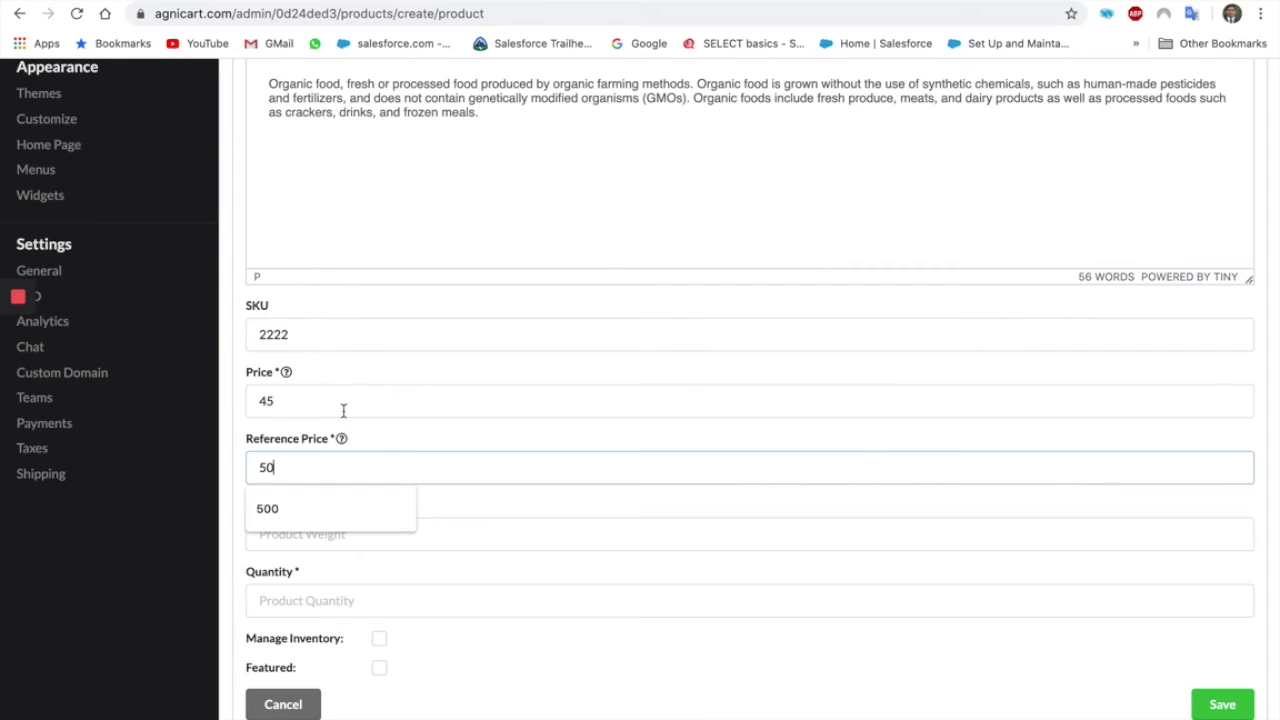
- Set the cauliflower product's weight to 1000 grams and quantity to 20, and enable Manage Inventory
click(484, 537)
text(1000)
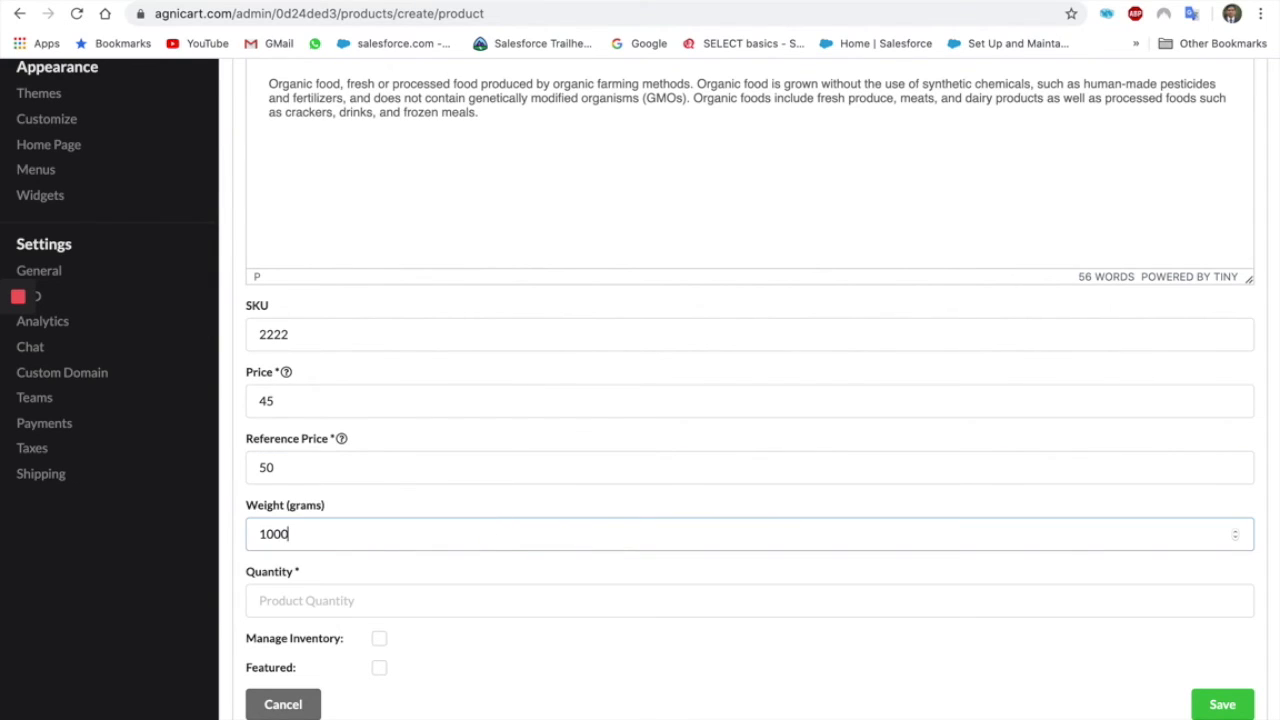
click(424, 607)
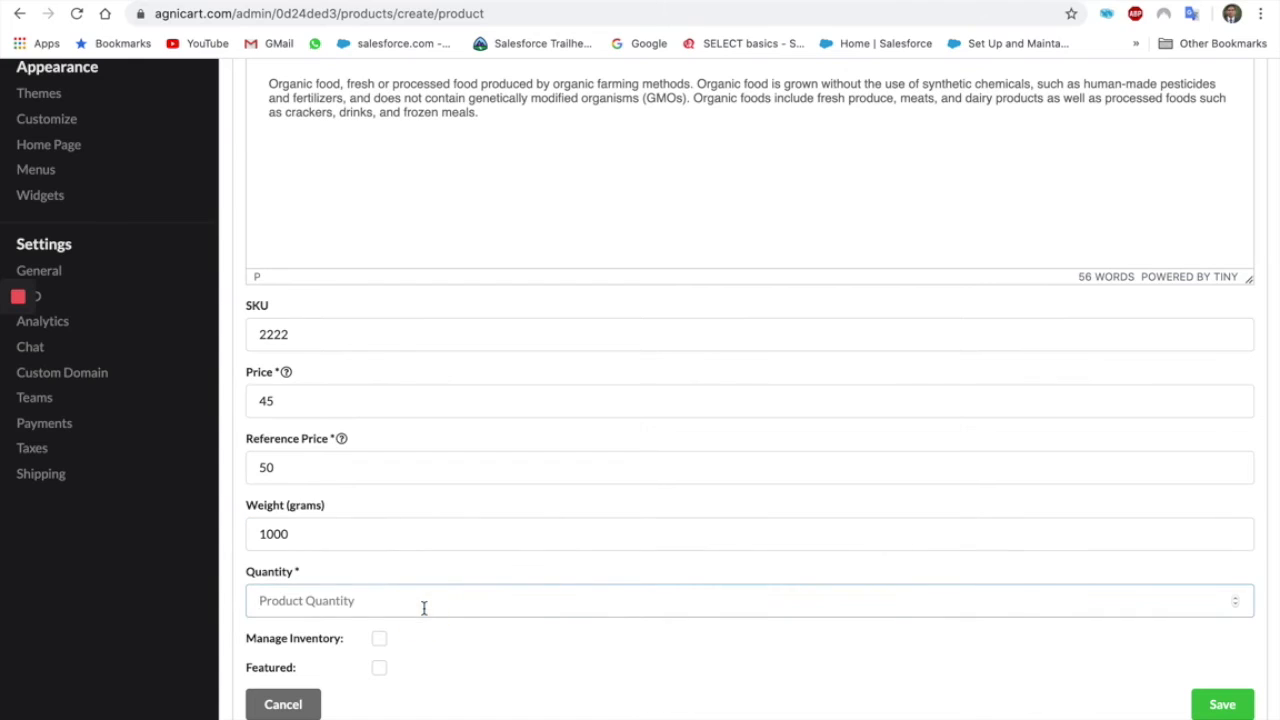
text(20)
click(379, 640)
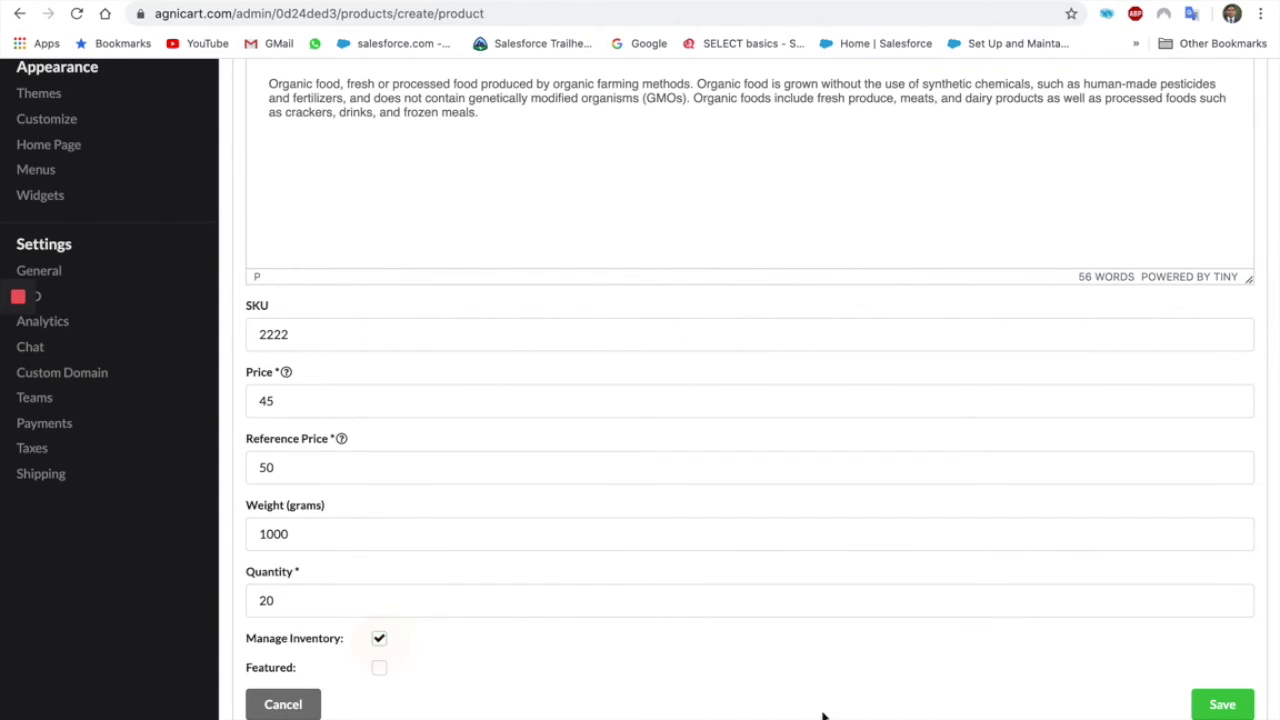
- Save the new cauliflower product, then reopen it from the product list to manage its images
click(1222, 706)
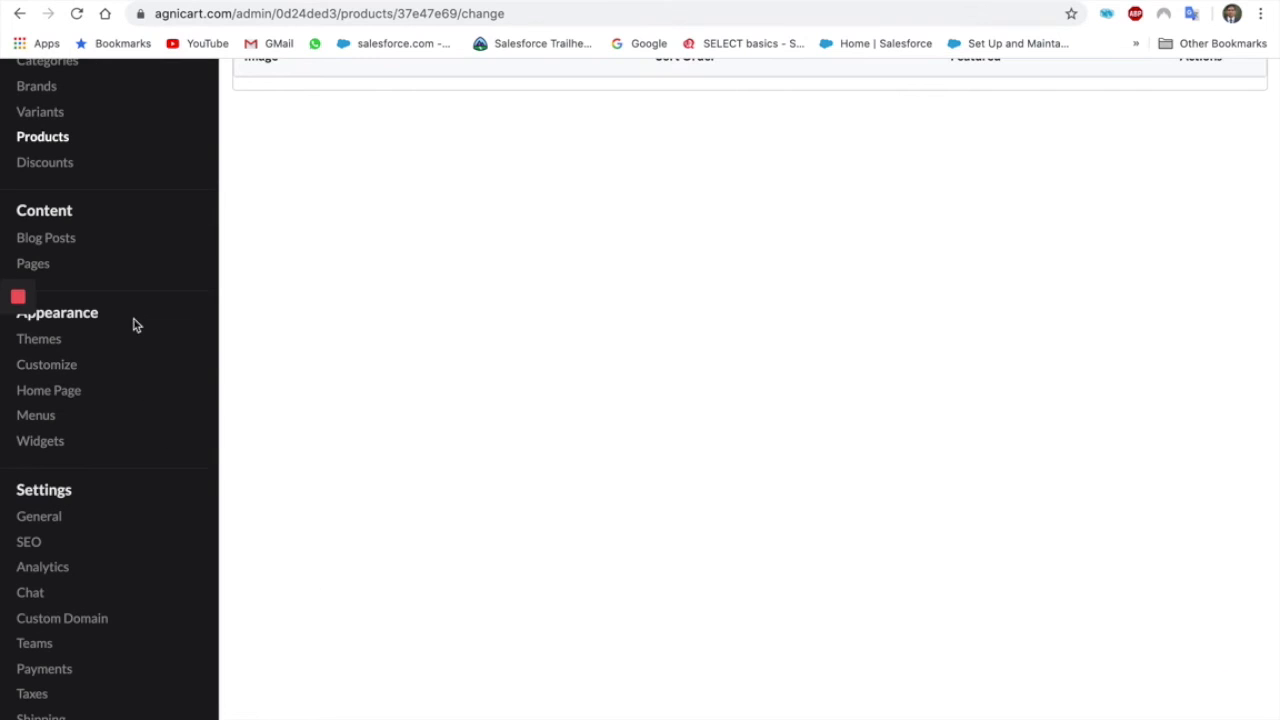
click(57, 160)
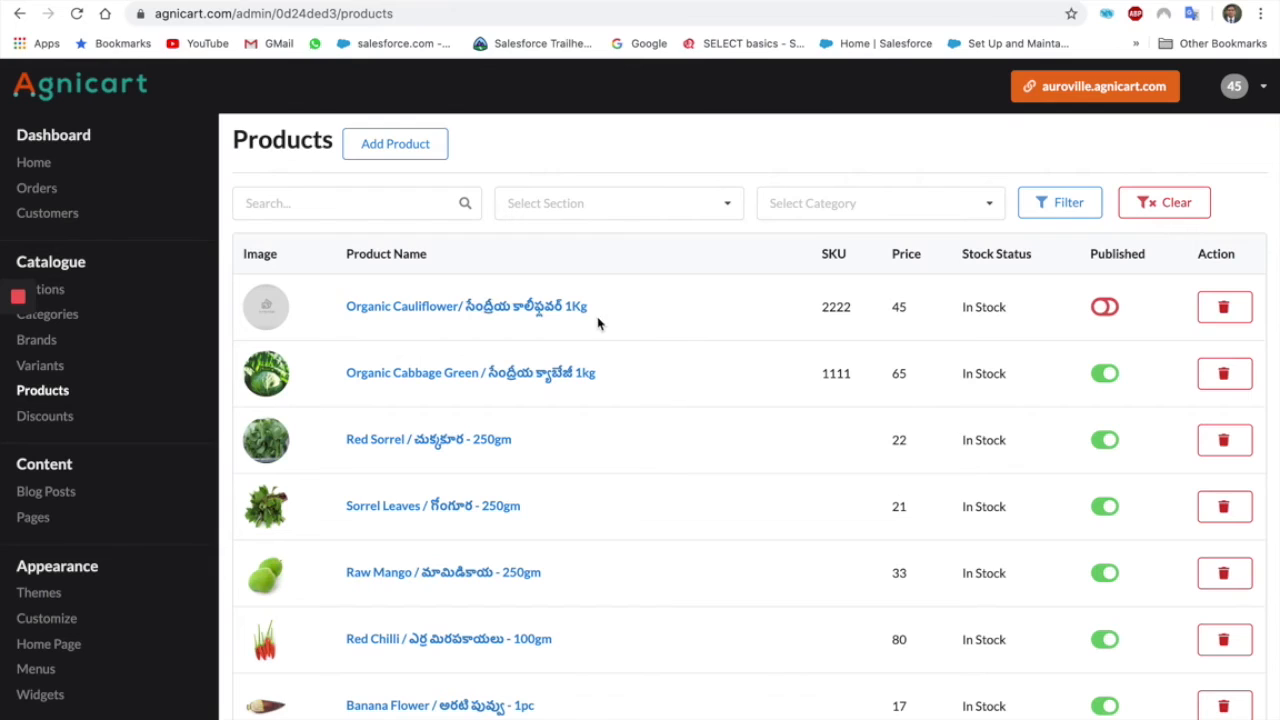
mouse_move(268, 310)
click(480, 316)
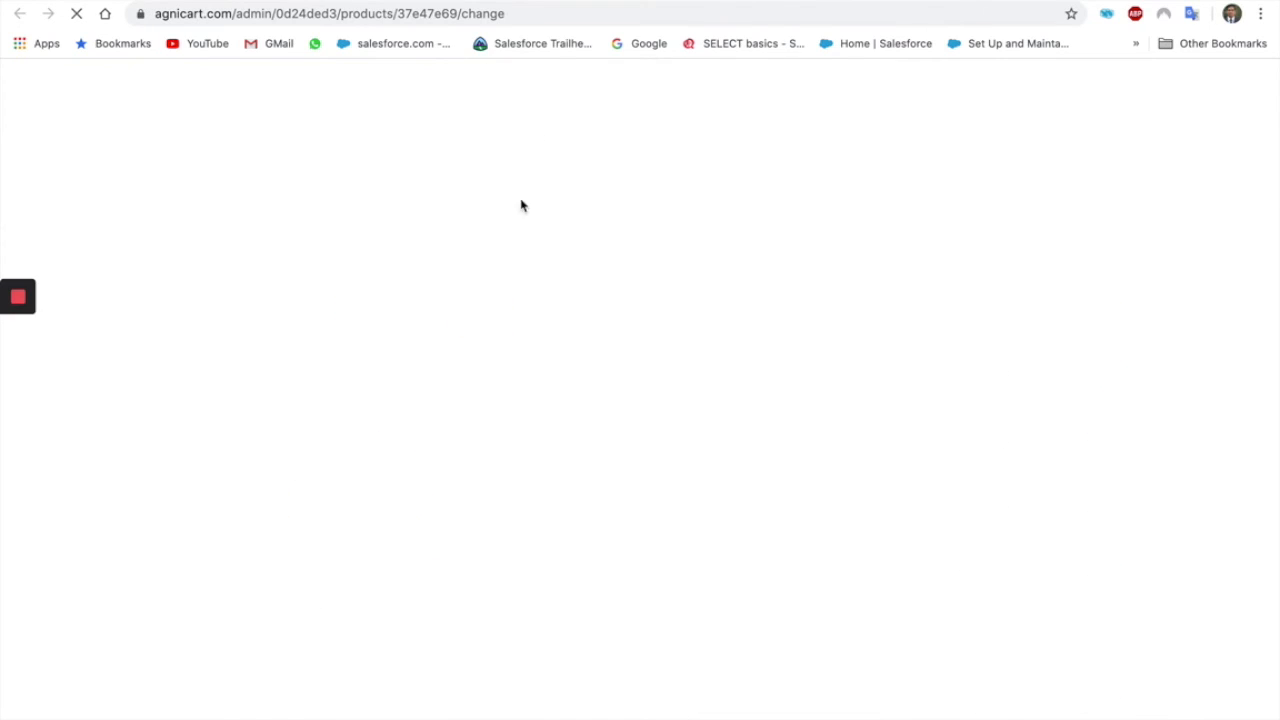
click(355, 204)
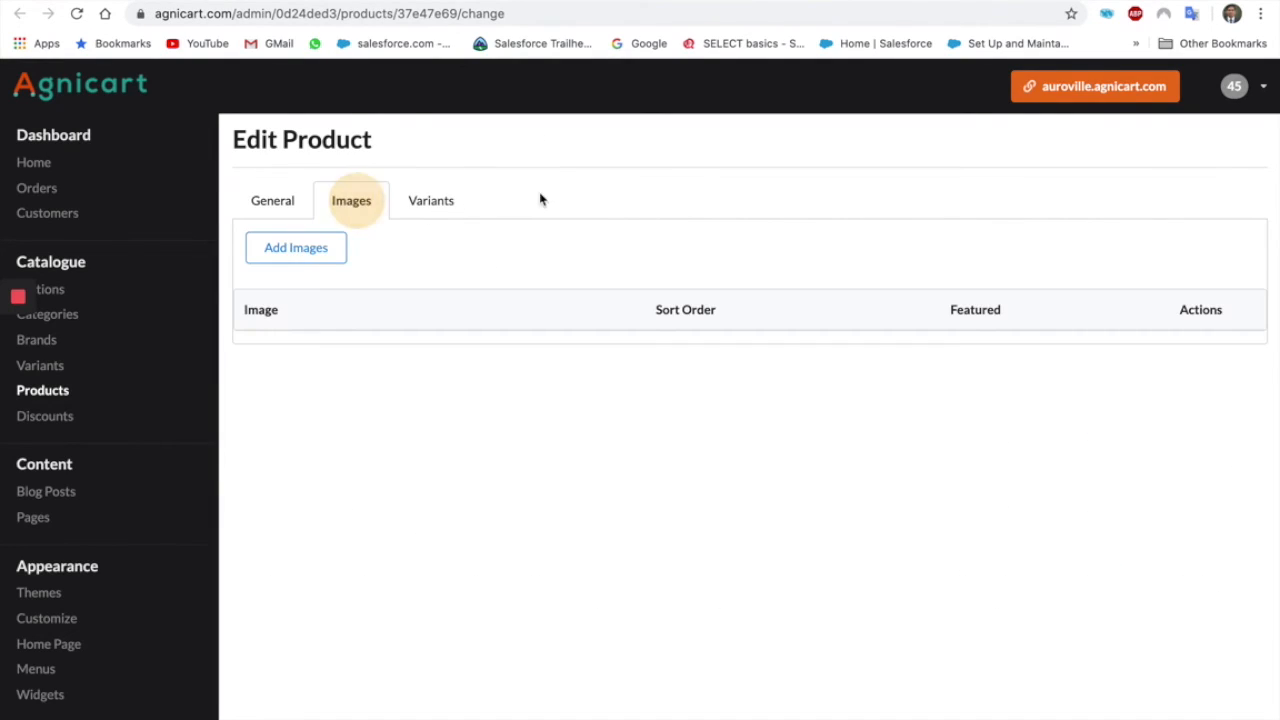
- Upload cauli1_thumbnail.jpg and cauli2_thumbnail.jpg as images of the cauliflower product
click(297, 249)
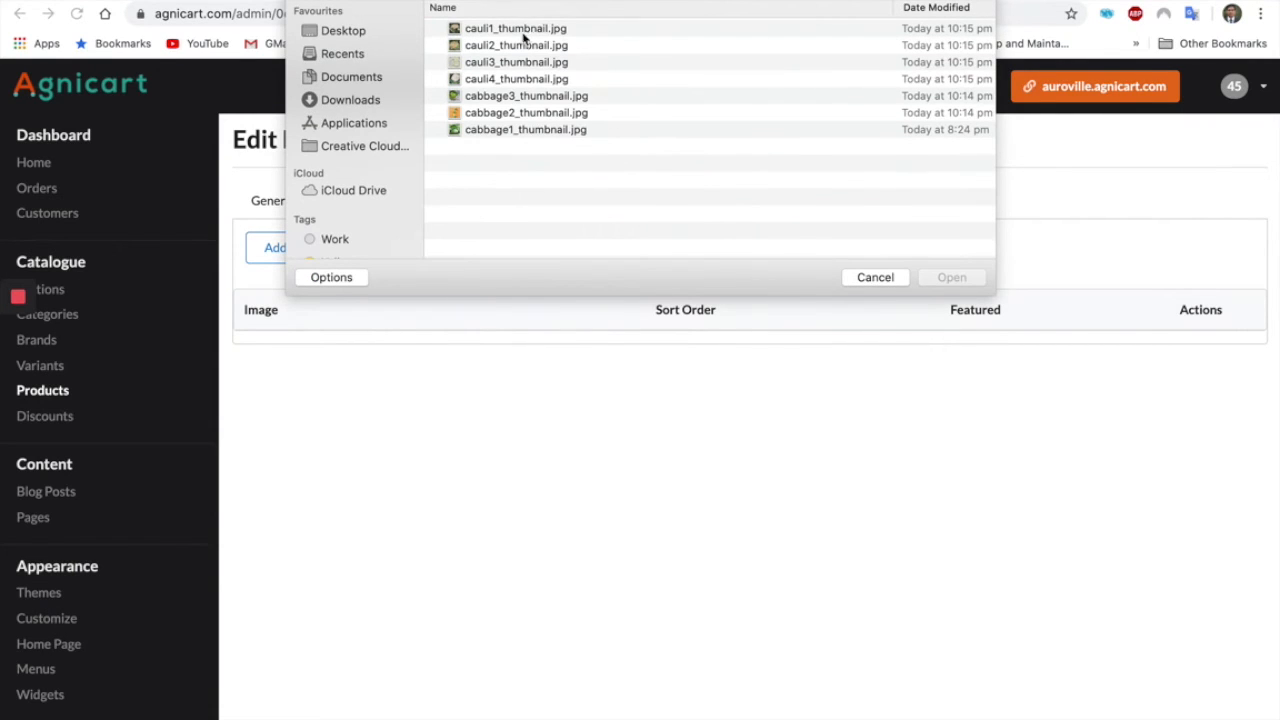
click(522, 30)
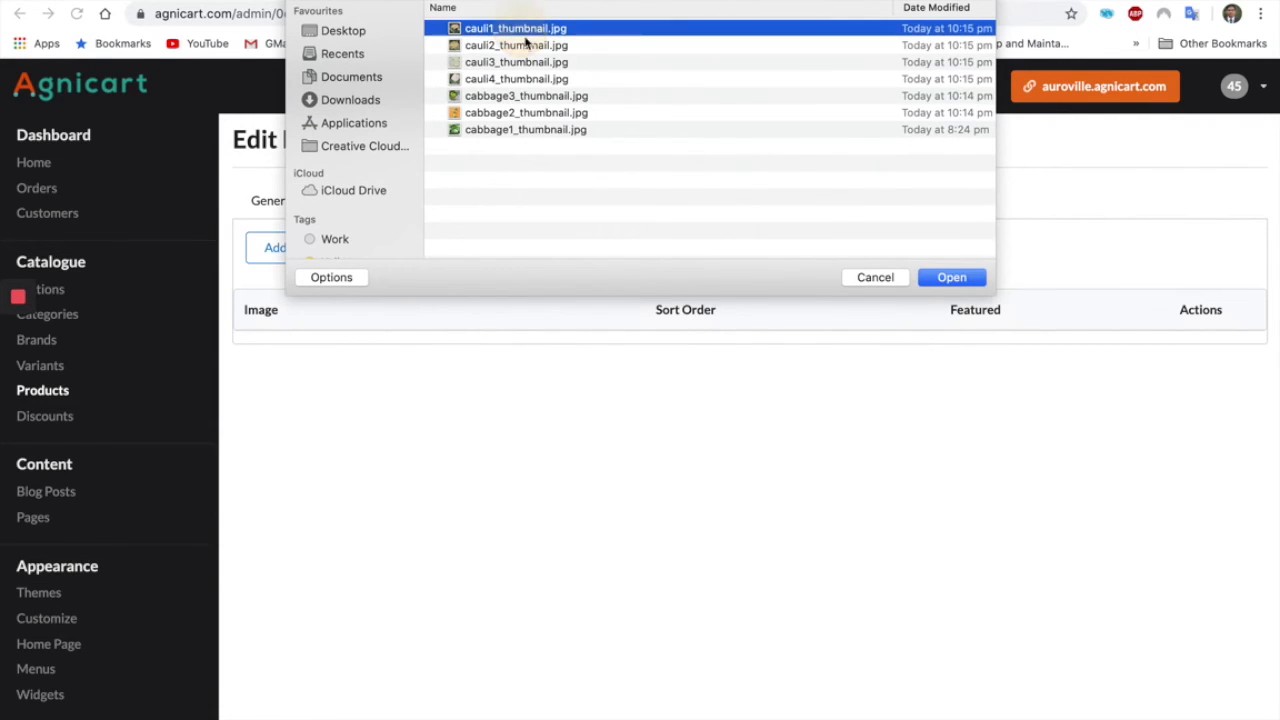
click(955, 280)
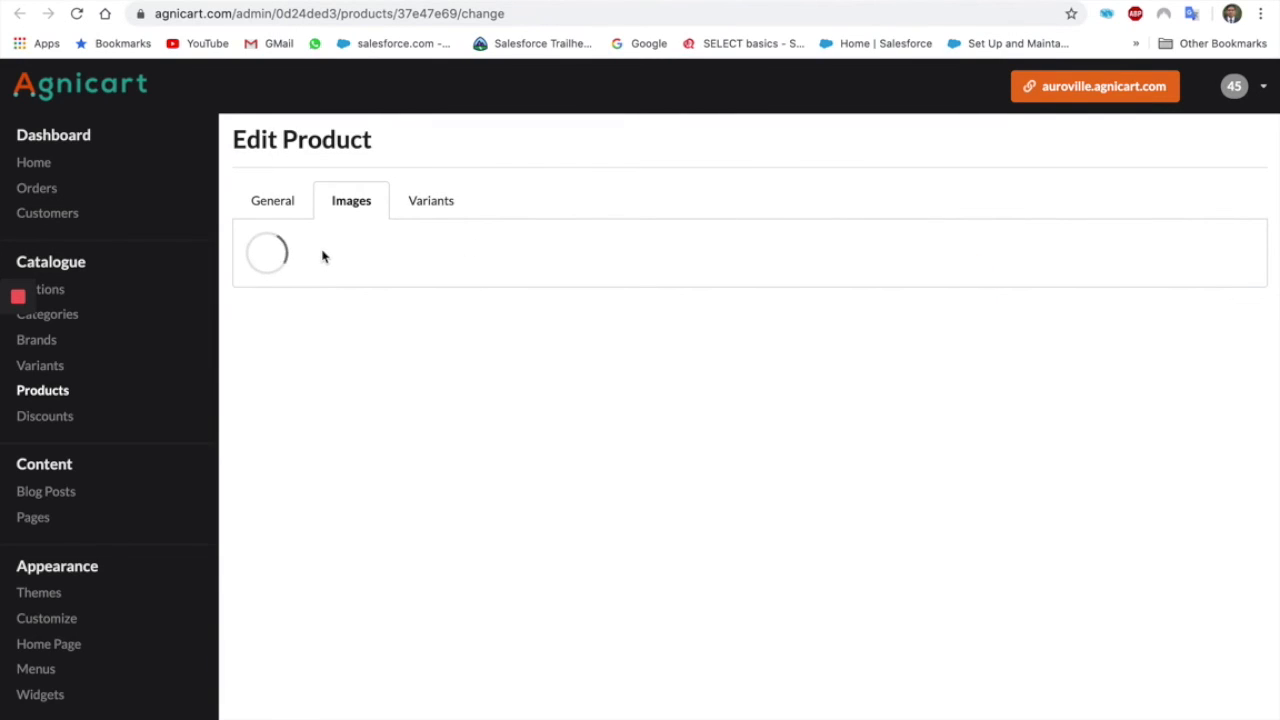
click(309, 250)
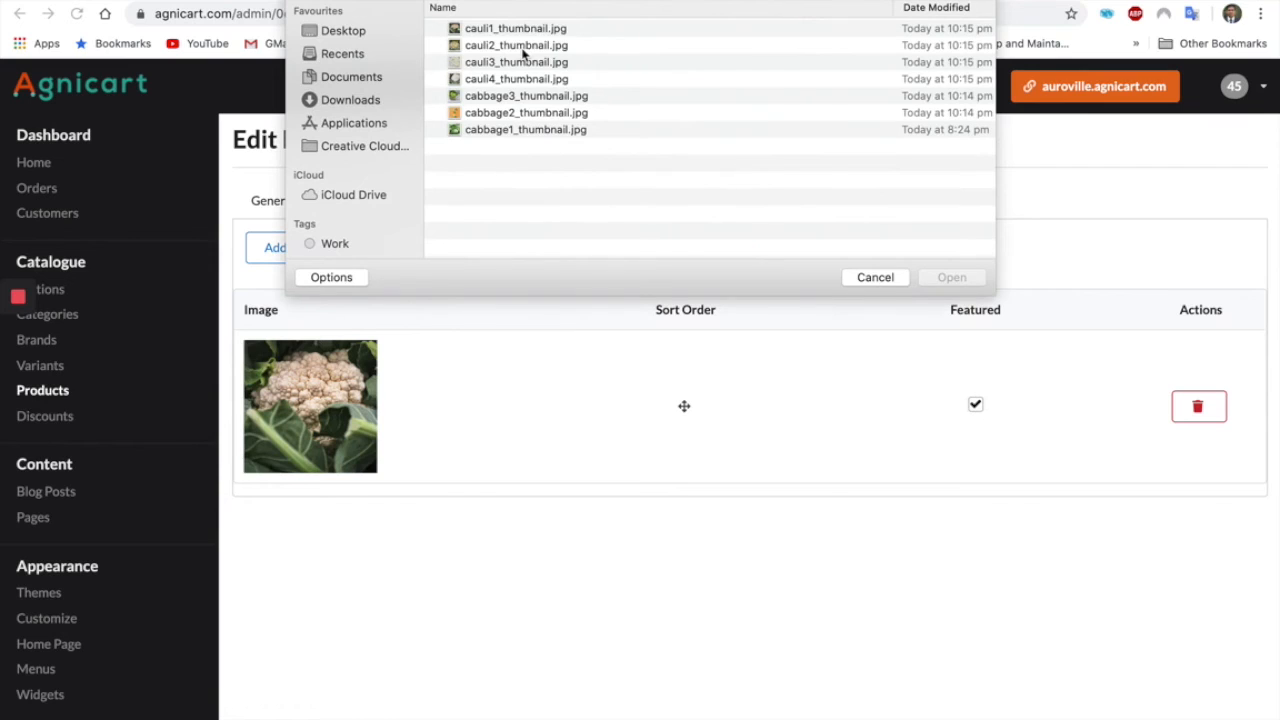
click(522, 48)
click(946, 277)
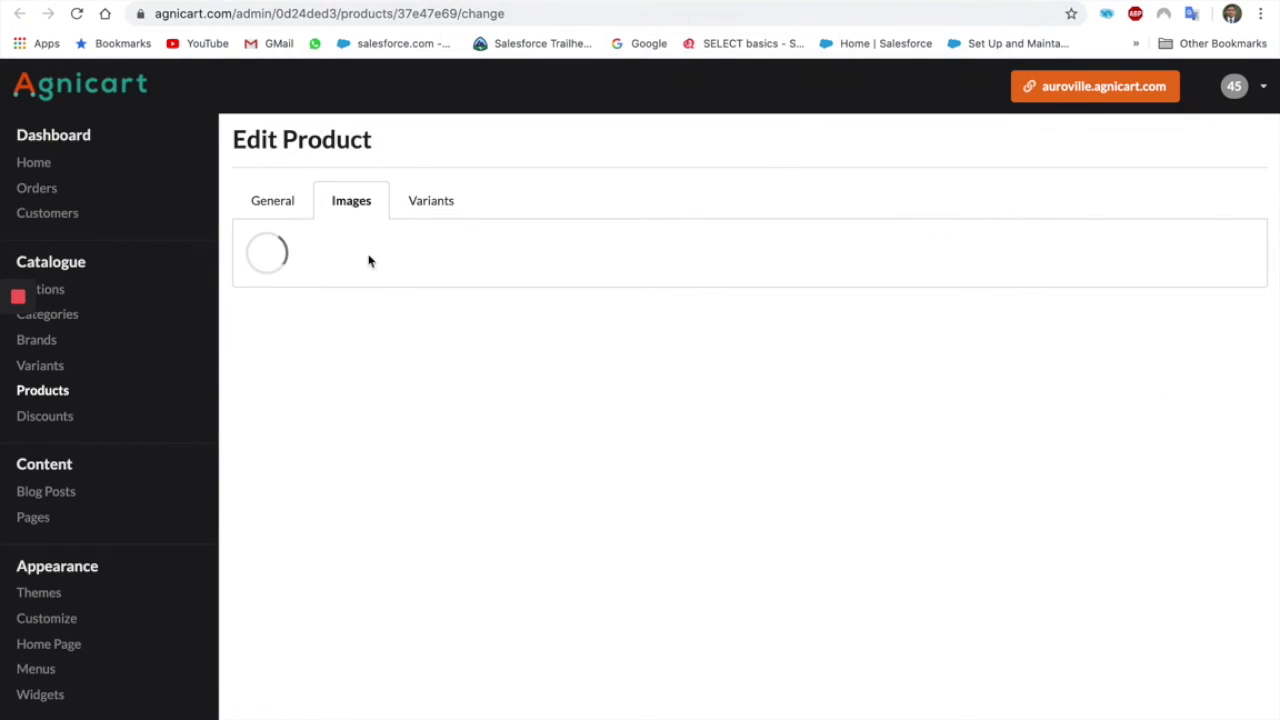
- Add cauli3_thumbnail.jpg and cauli4_thumbnail.jpg to the cauliflower product's images
click(318, 257)
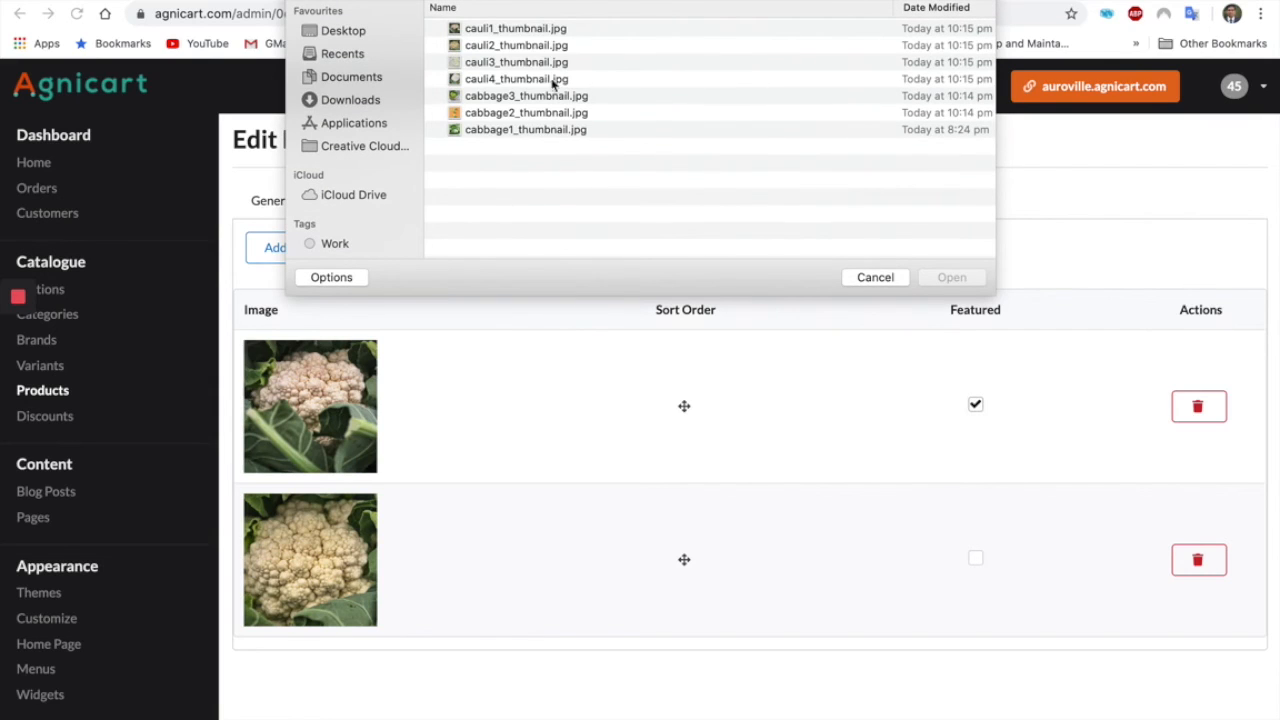
click(520, 62)
click(960, 283)
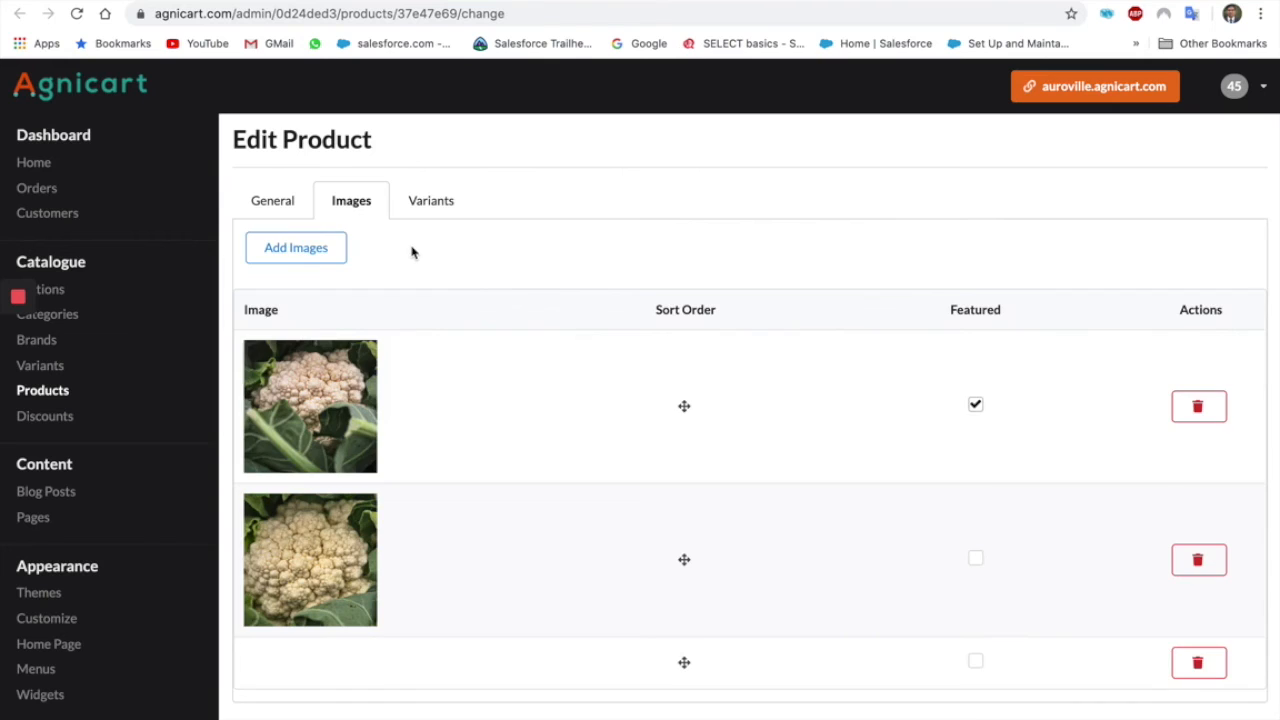
click(296, 248)
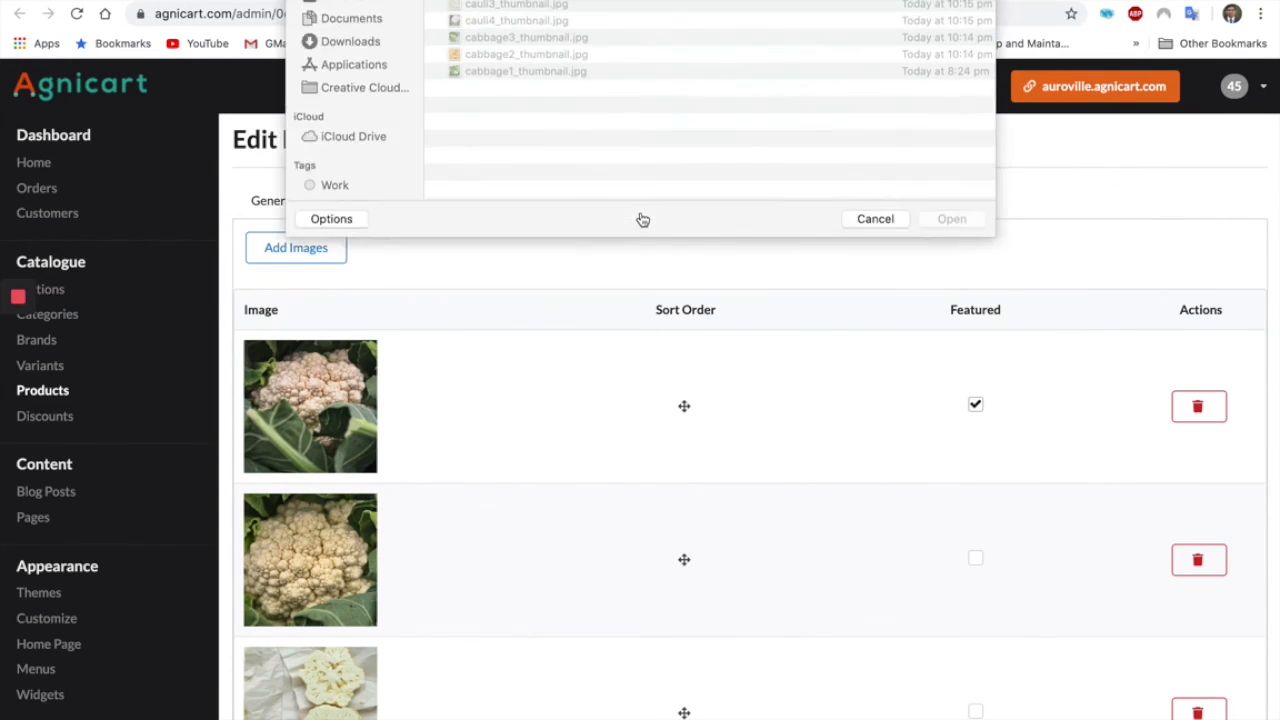
click(544, 82)
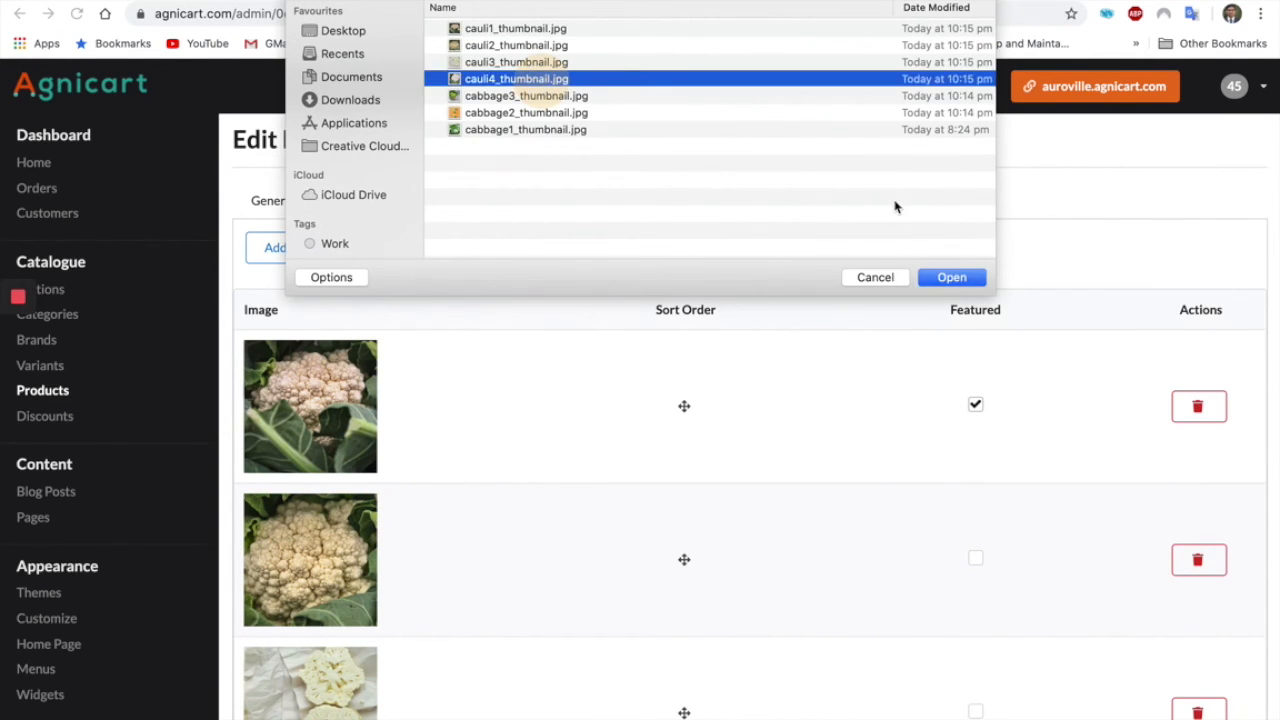
click(951, 278)
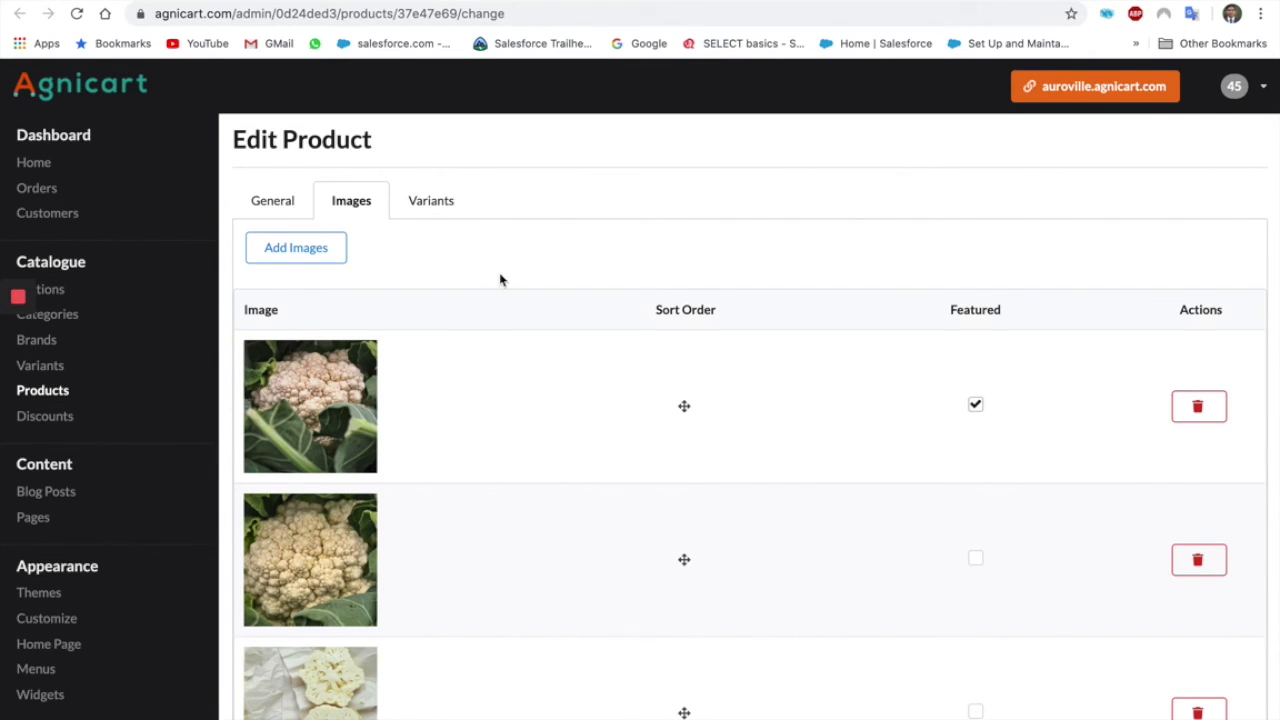
- Save the cauliflower product from its general details and publish it in the product list
scroll(500, 277, down, 1)
click(270, 146)
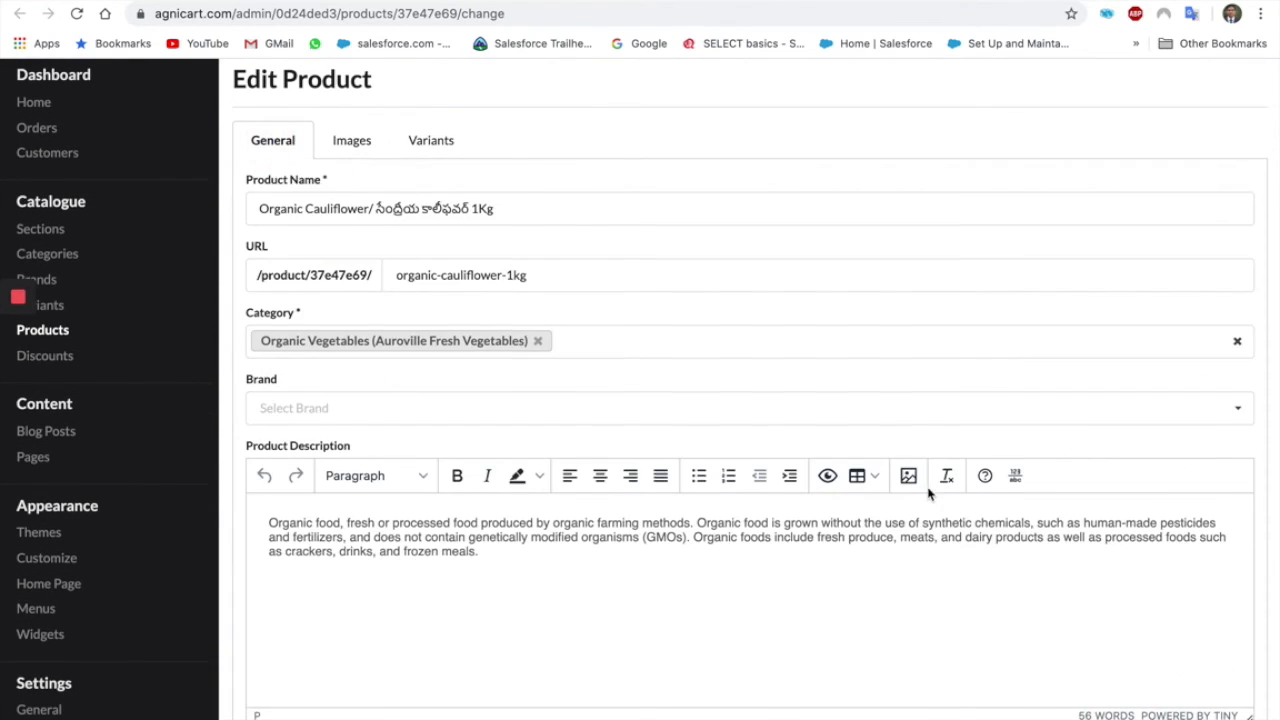
scroll(646, 331, down, 3)
scroll(1131, 659, down, 5)
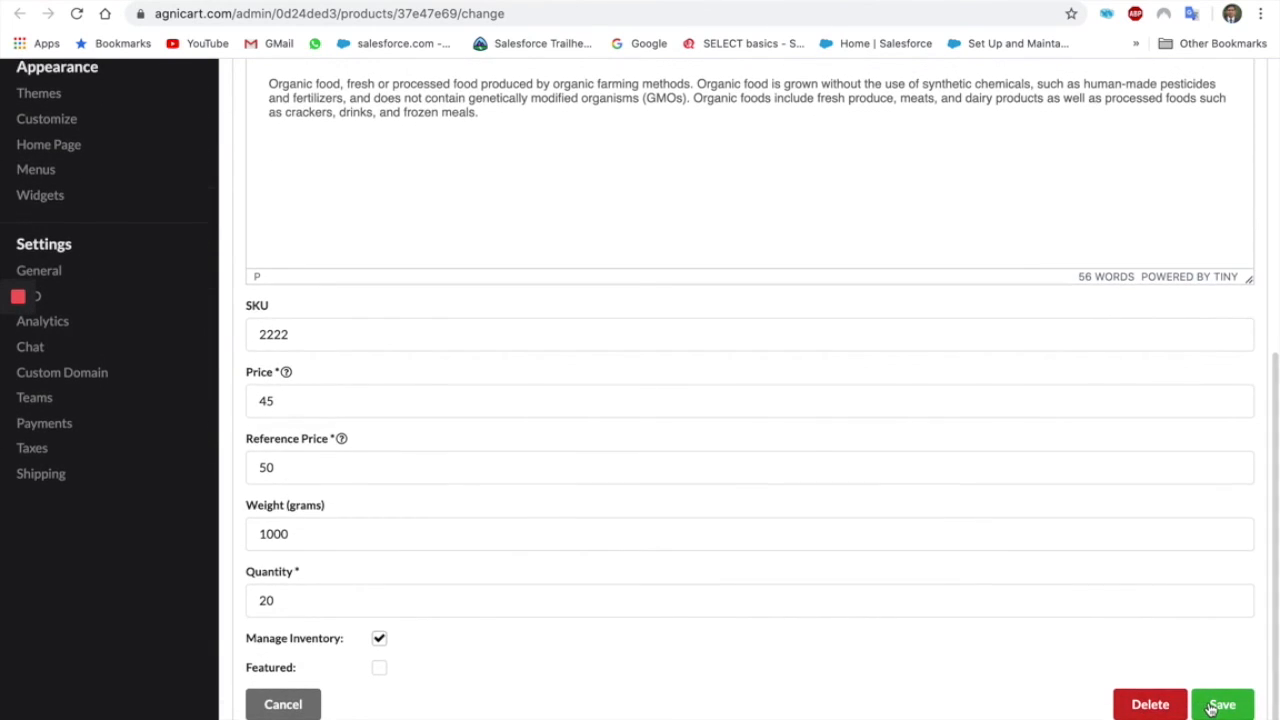
click(1223, 703)
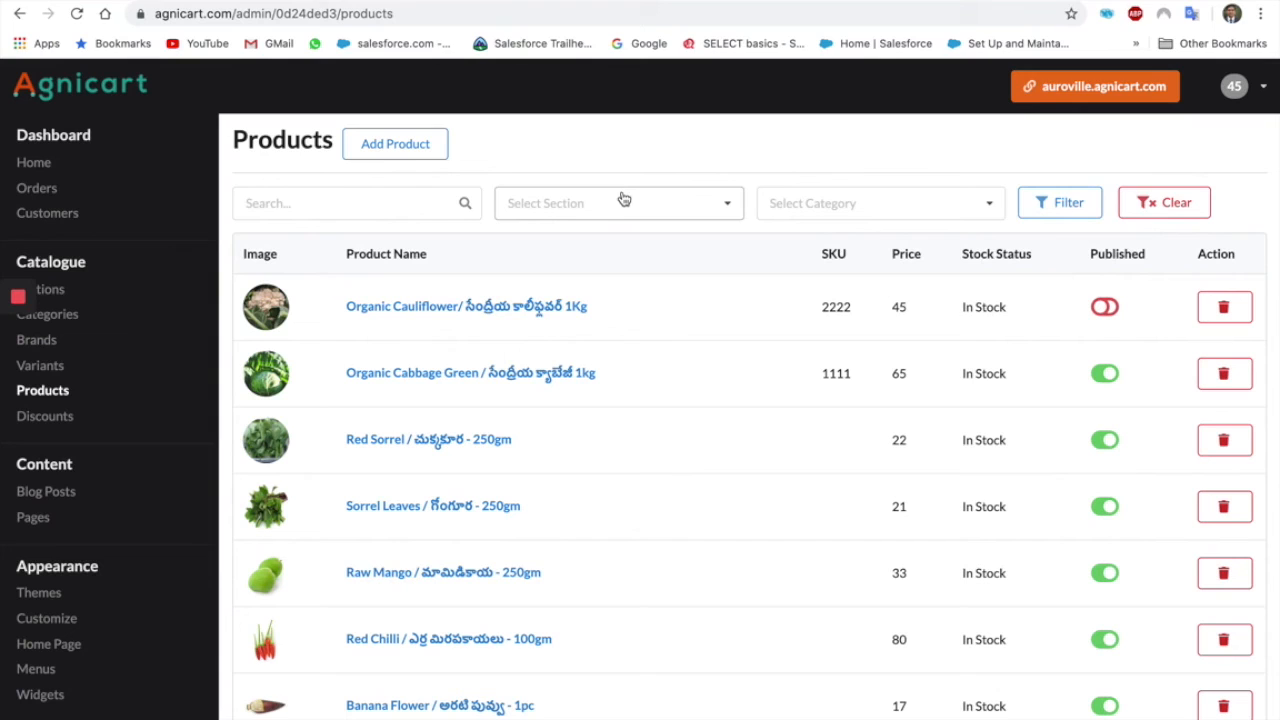
click(1112, 310)
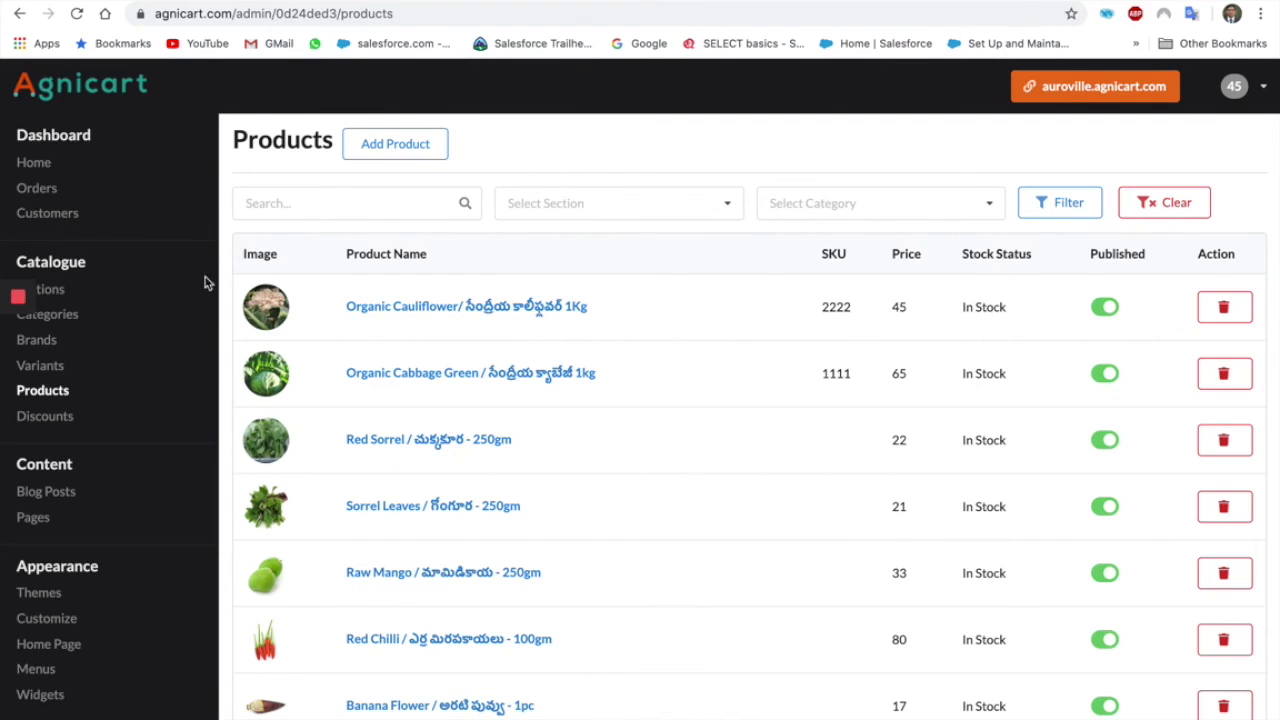
- Open the Organic Vegetables product group widget and add the Organic Cabbage Green 1kg product to it
scroll(154, 383, down, 3)
scroll(154, 383, down, 4)
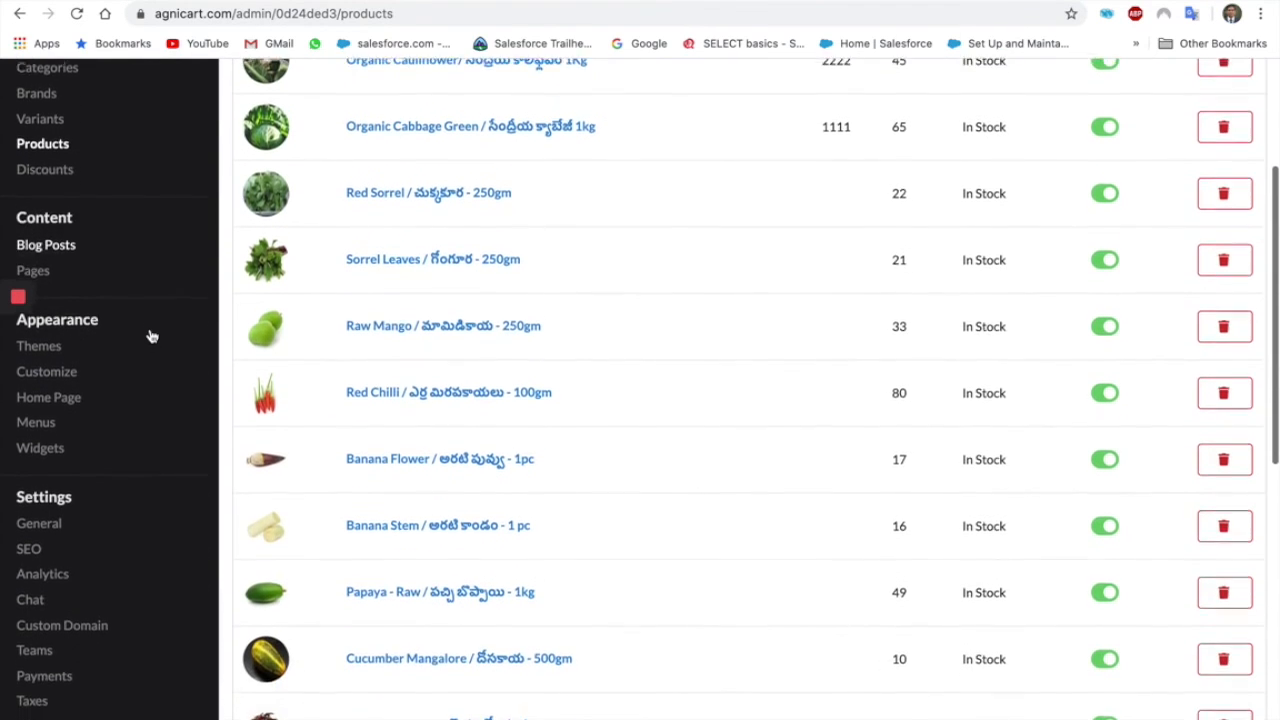
scroll(153, 340, up, 2)
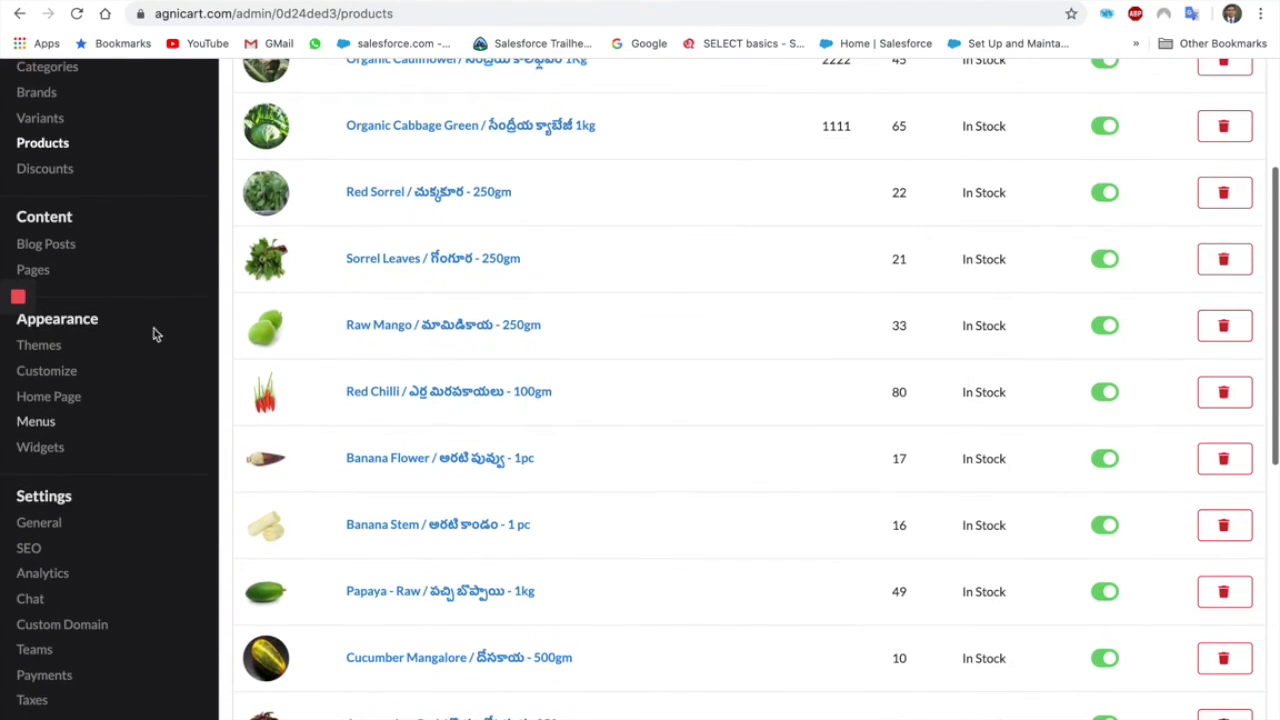
click(42, 449)
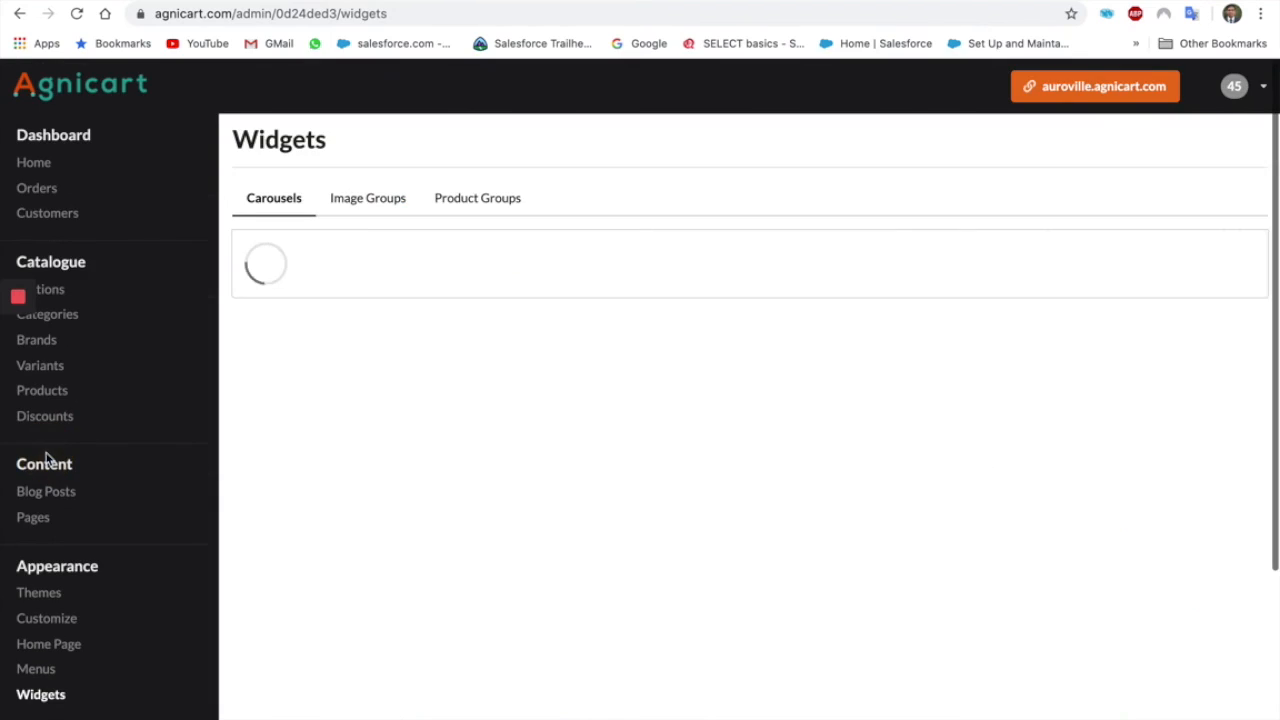
click(496, 204)
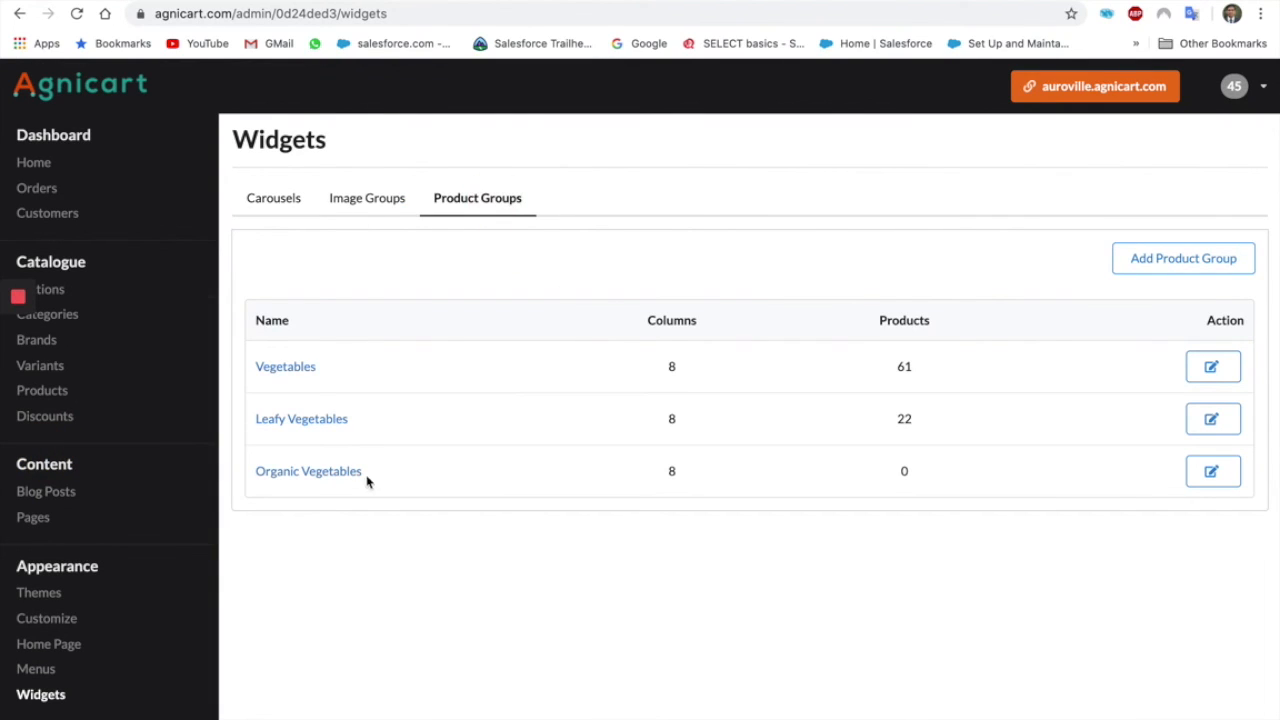
click(334, 472)
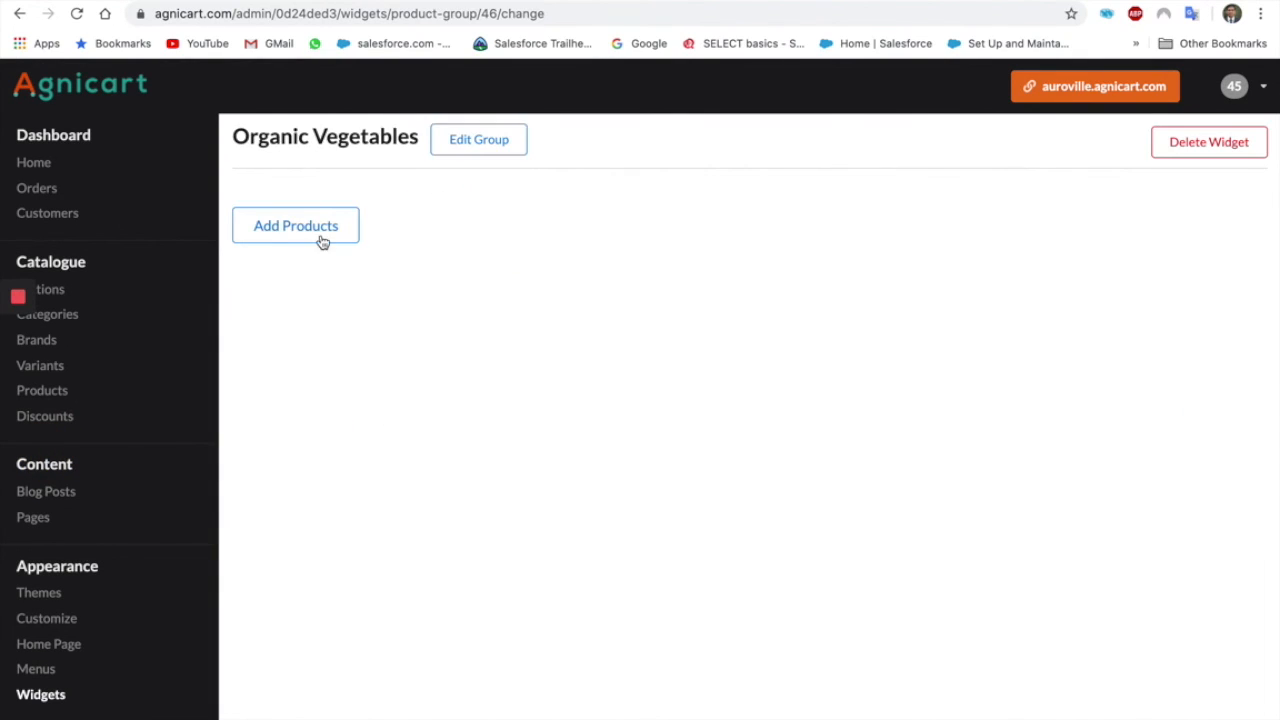
click(297, 228)
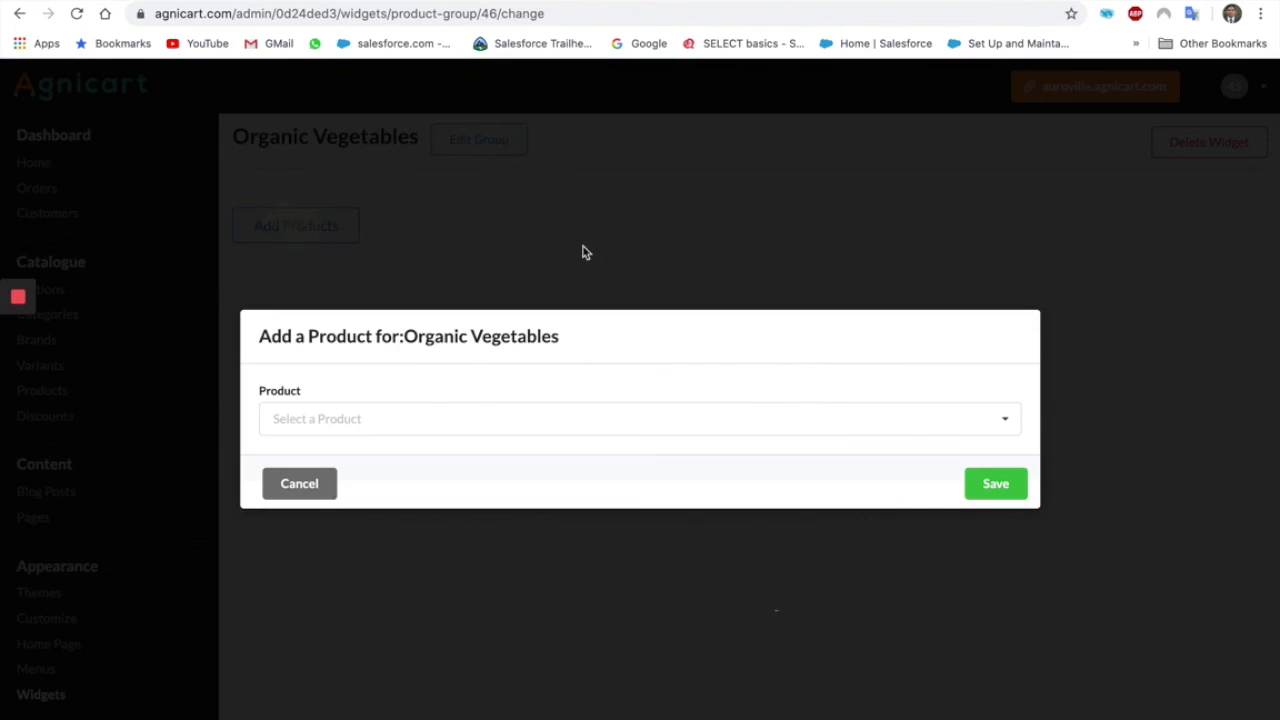
click(486, 420)
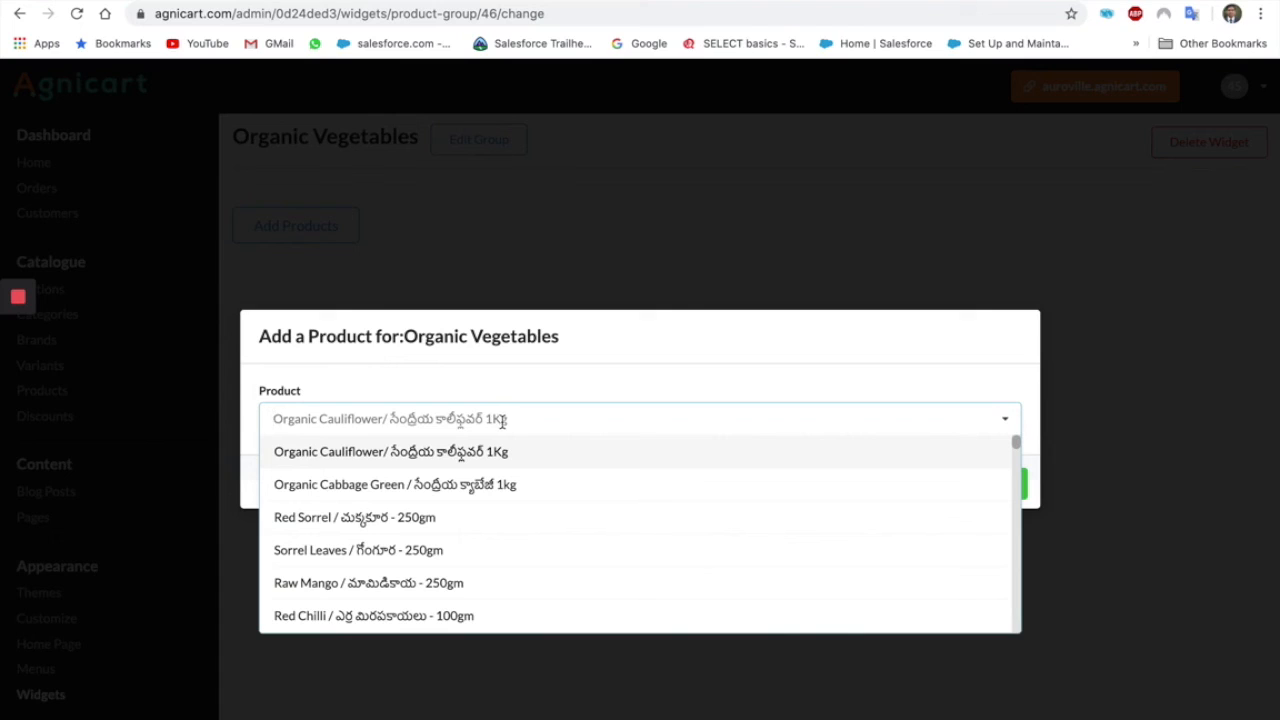
click(434, 486)
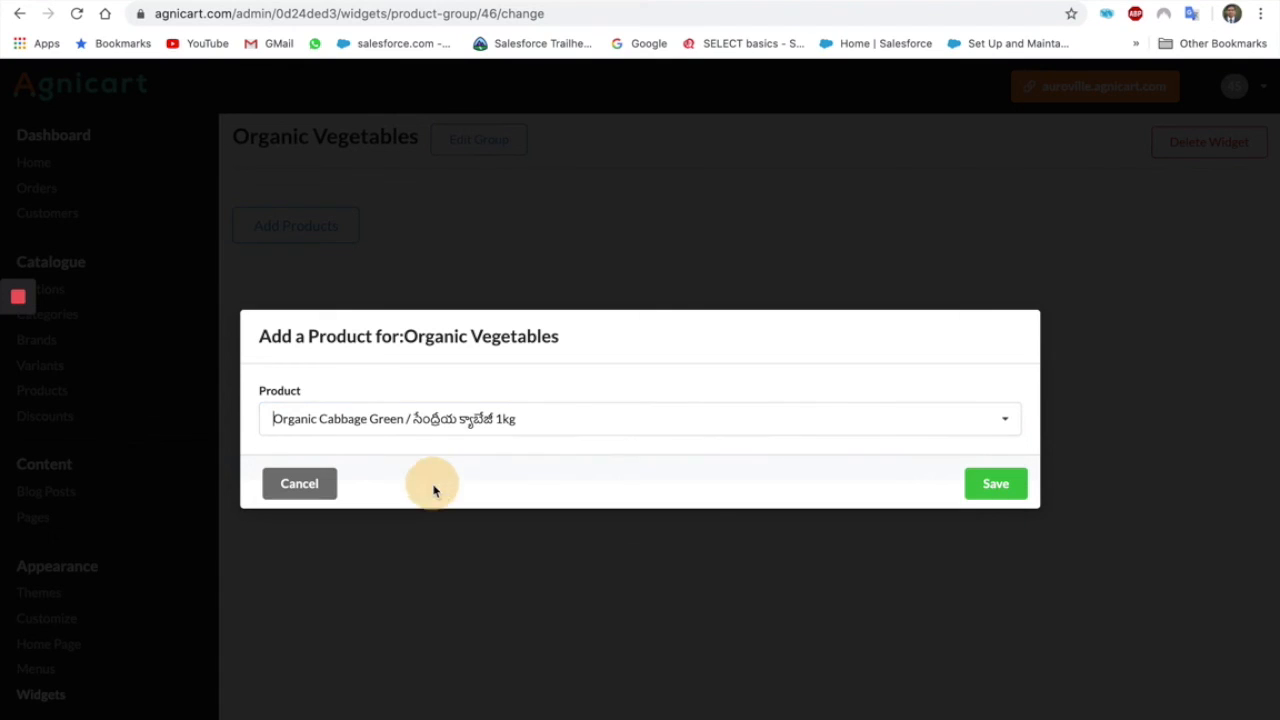
click(994, 492)
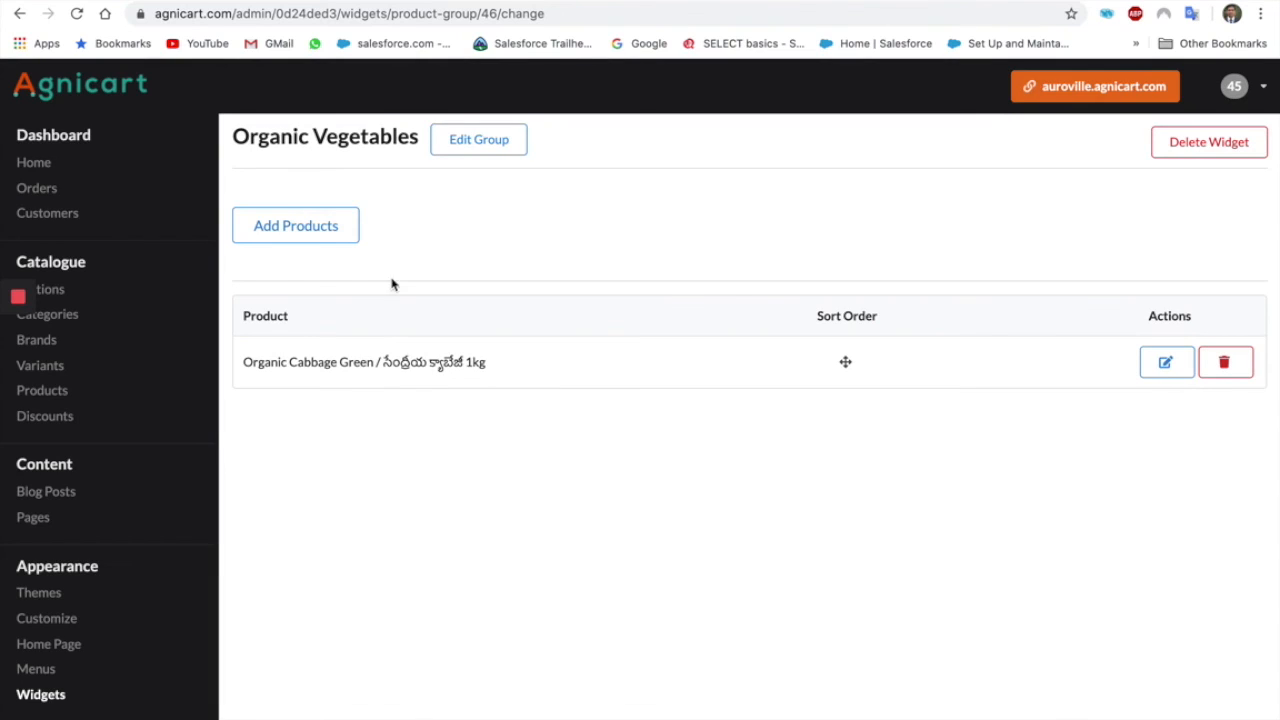
- Add the Organic Cauliflower 1Kg product to the Organic Vegetables product group
click(302, 219)
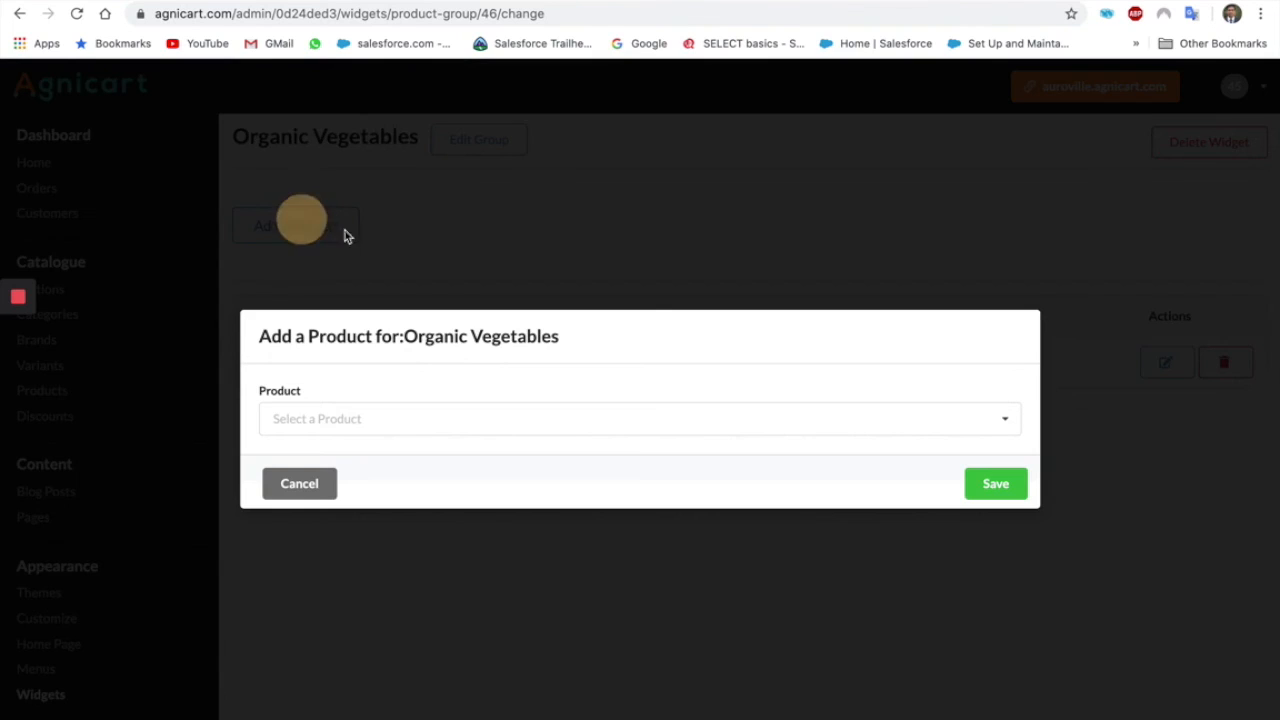
click(366, 419)
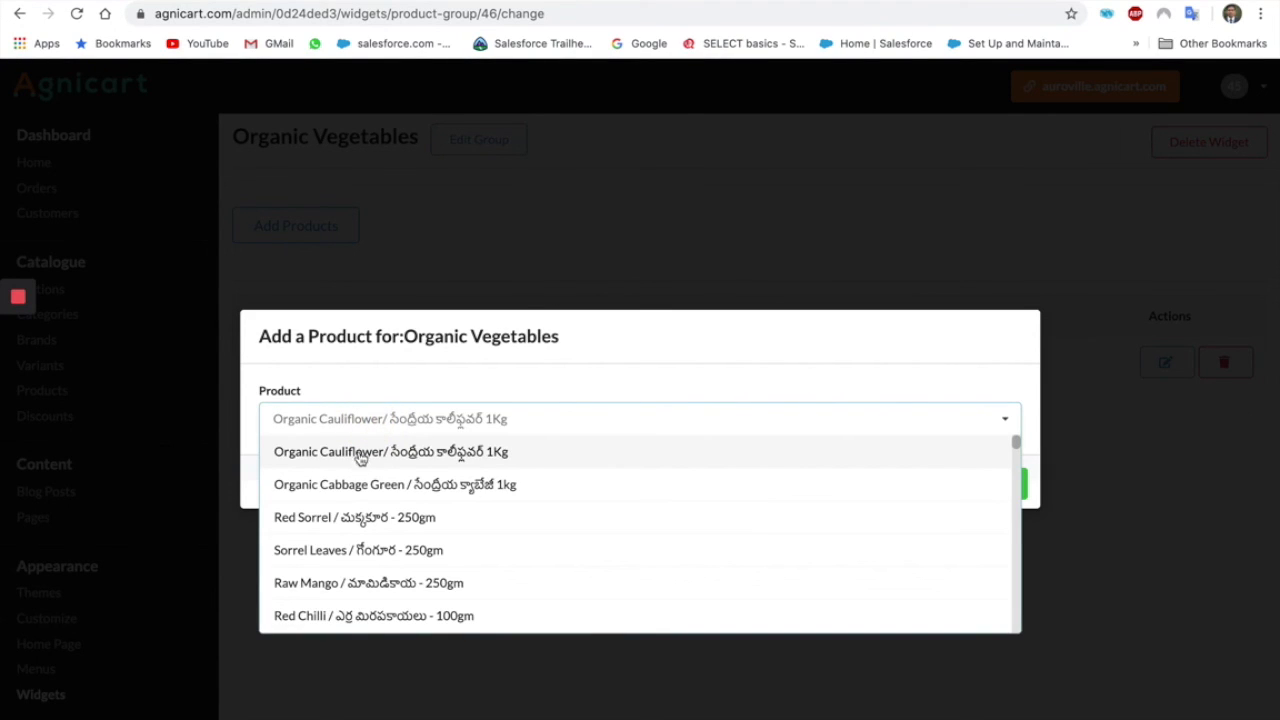
click(360, 452)
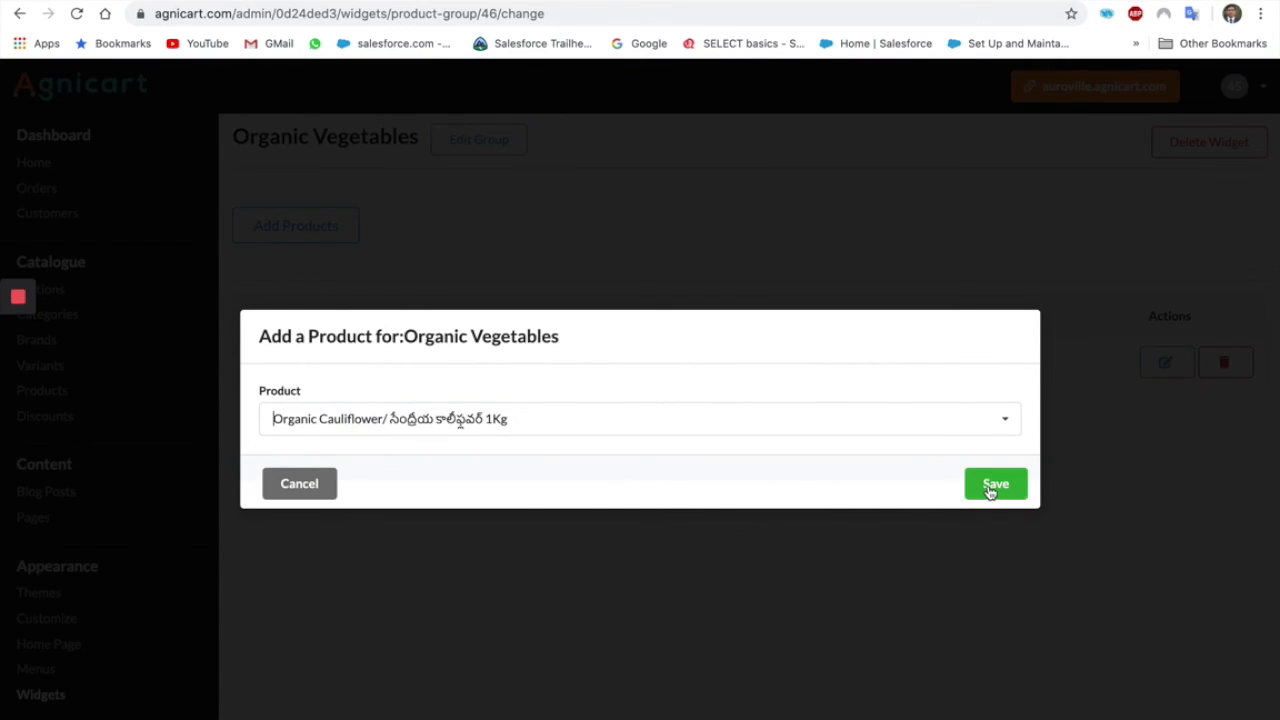
click(990, 488)
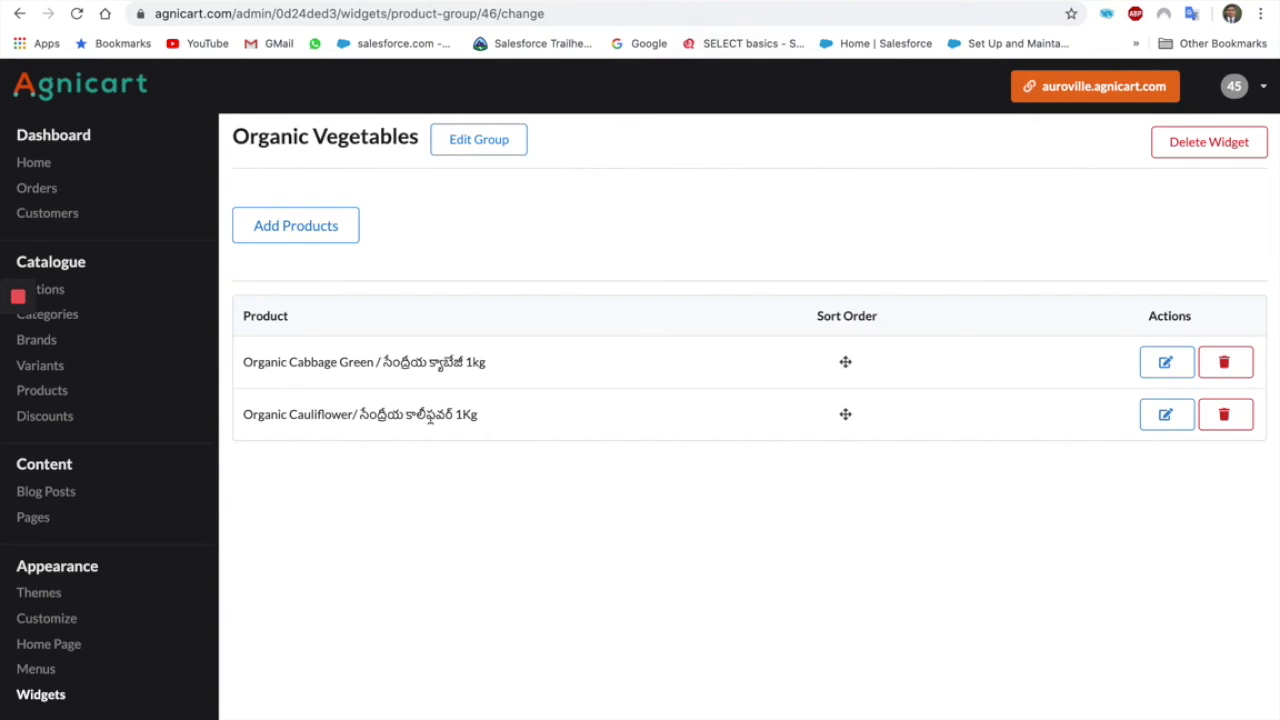
- Switch to the auroville.agnicart.com storefront, reload the home page and check its Organic Vegetables group
click(738, 1)
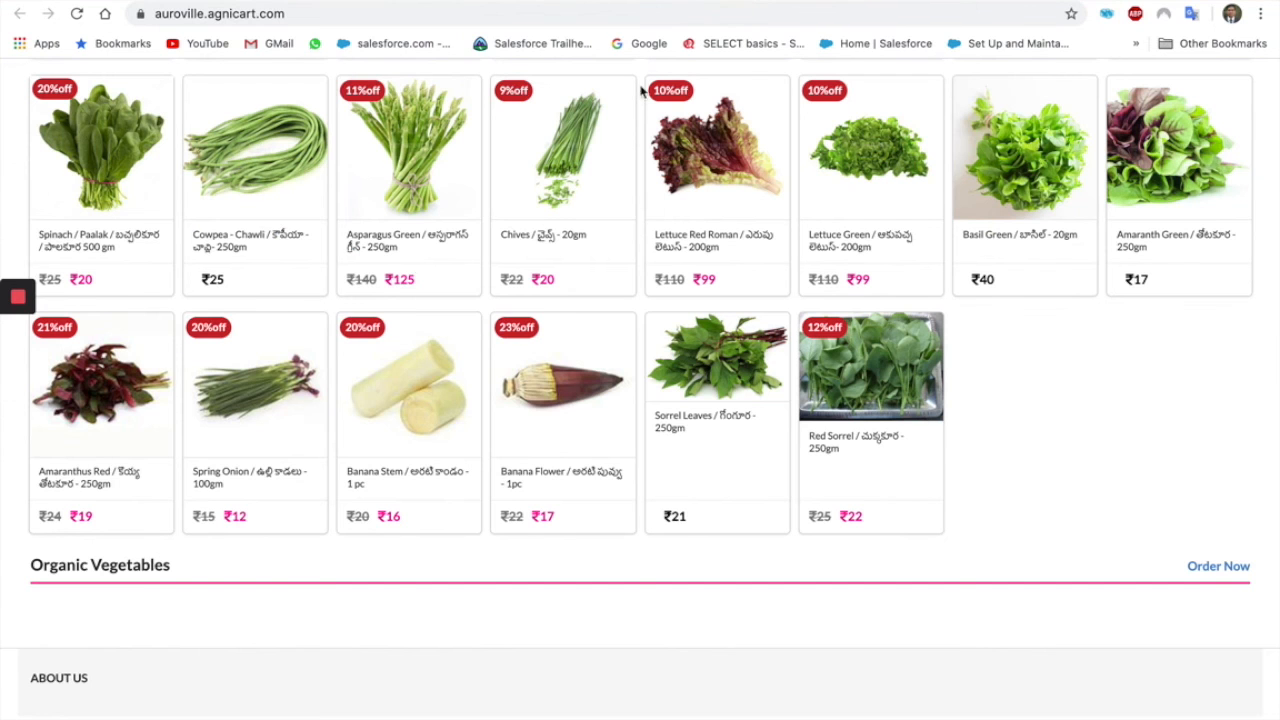
click(77, 13)
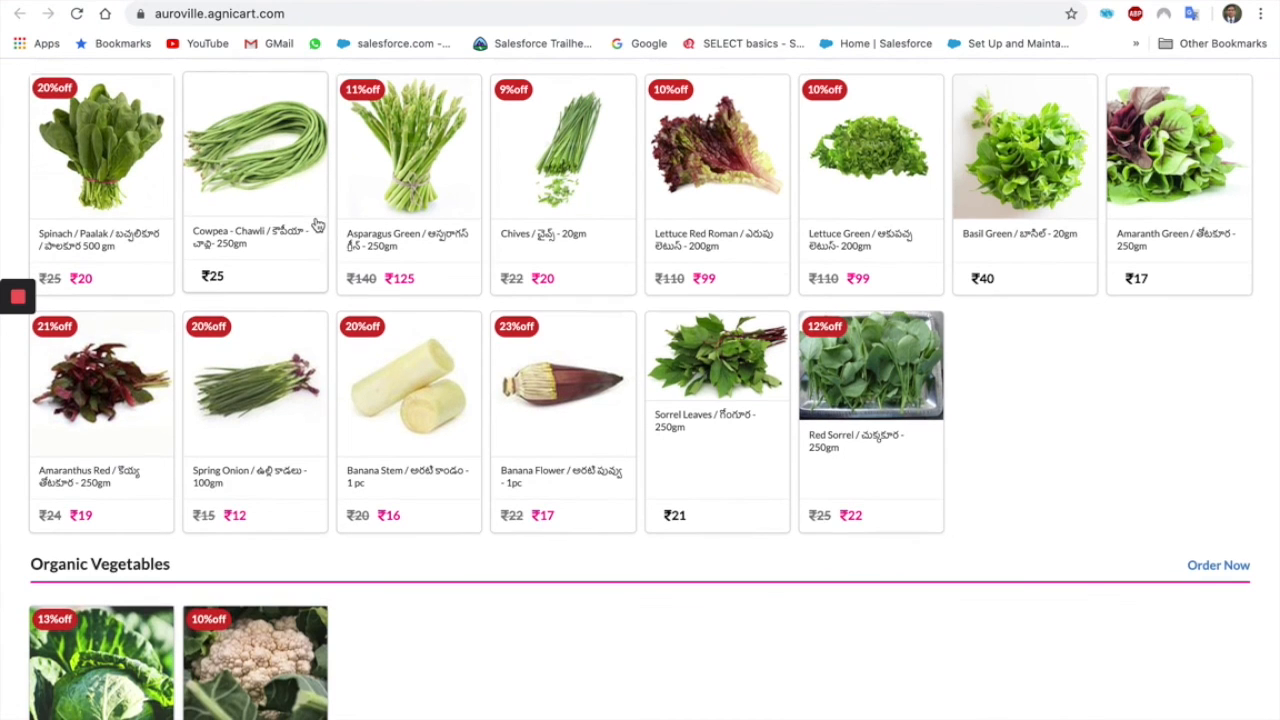
scroll(368, 556, down, 3)
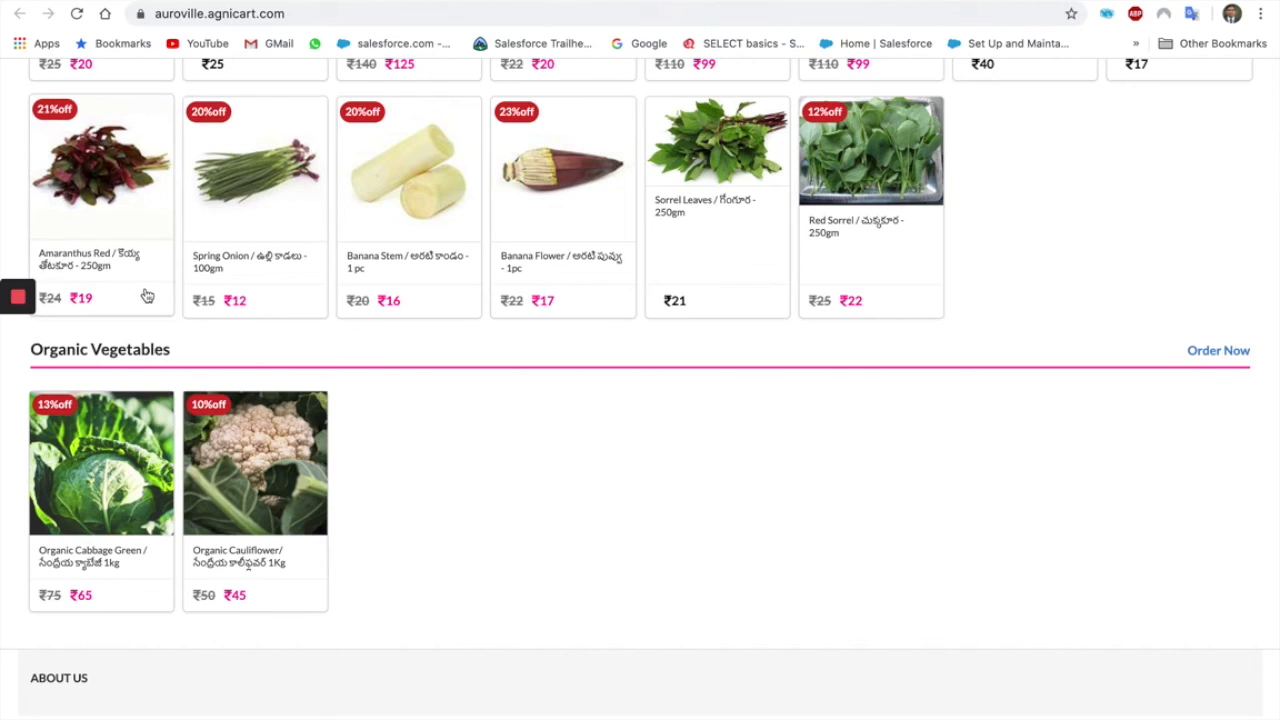
mouse_move(18, 297)
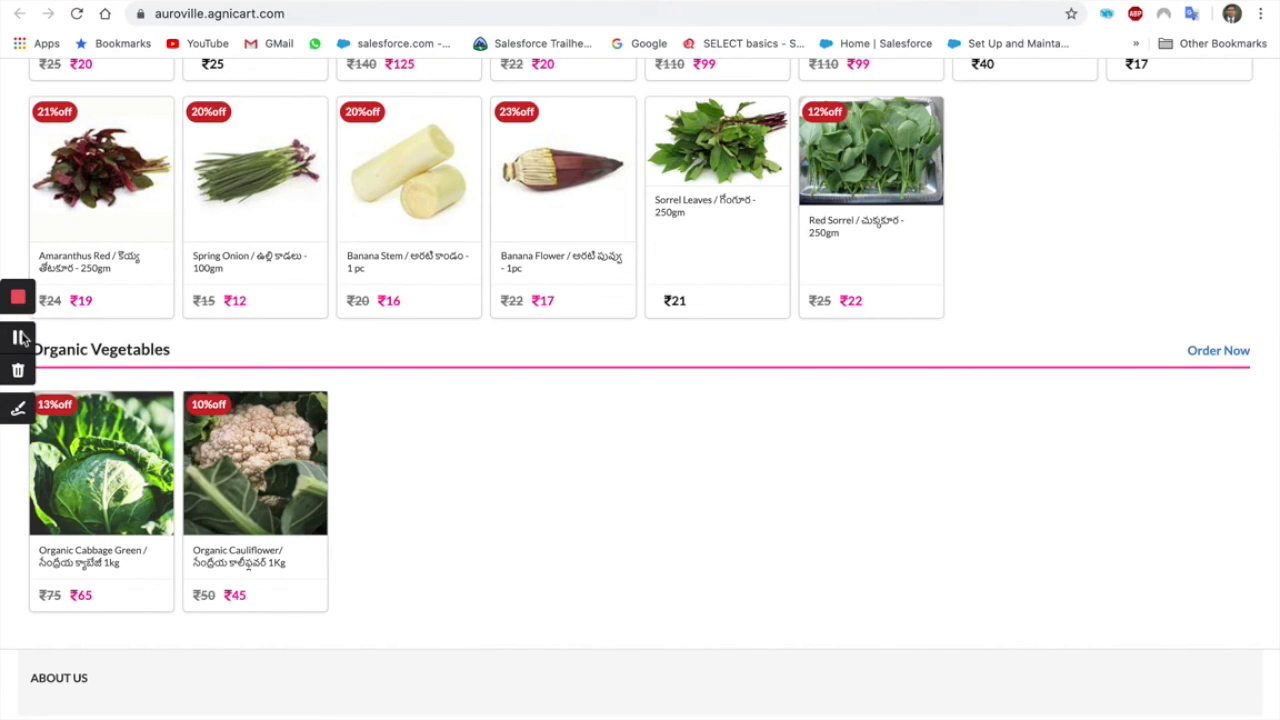